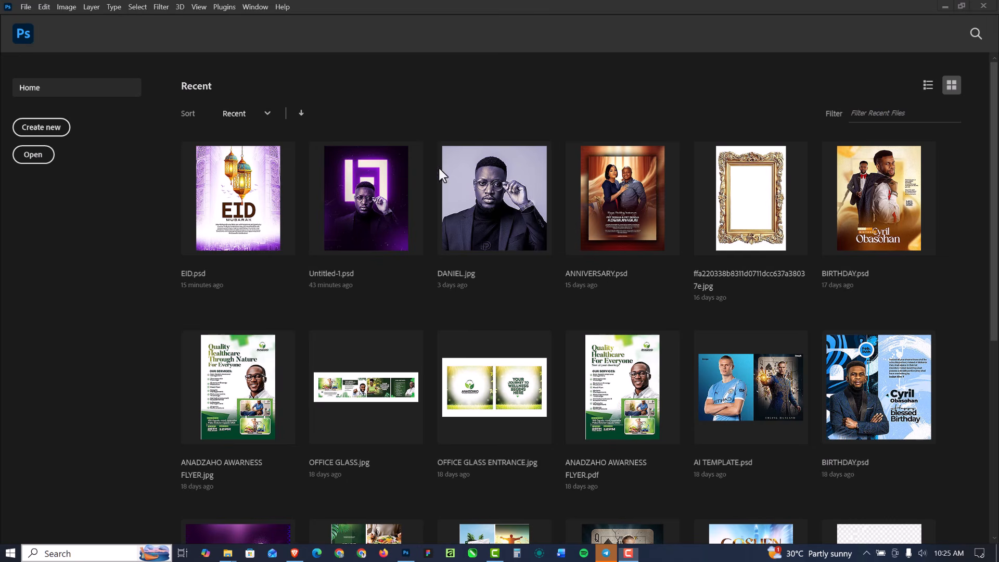
# - Create a new 4 x 5 inch, 300 ppi document named EID FLYER
pyautogui.click(33, 3)
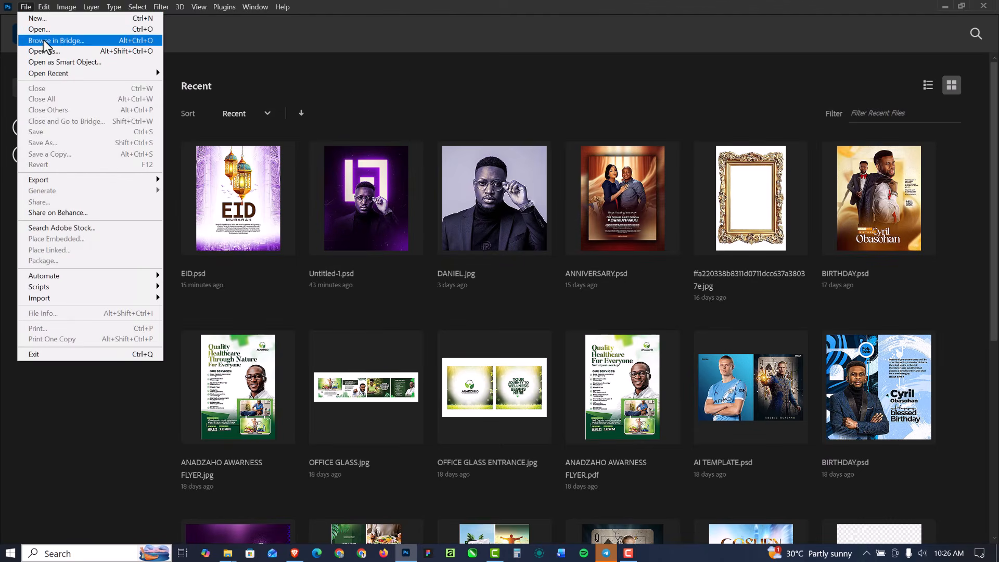
pyautogui.click(42, 18)
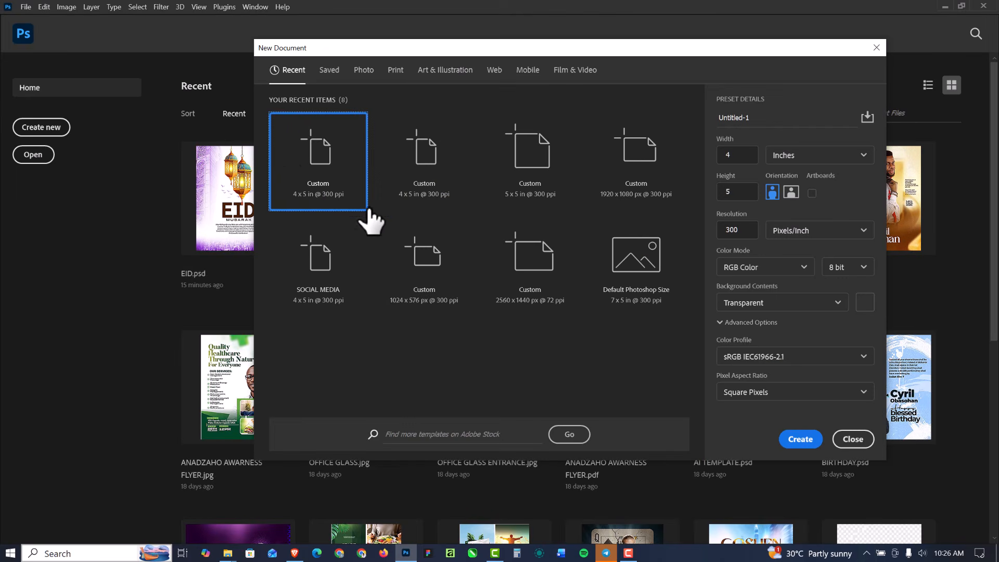
pyautogui.click(741, 157)
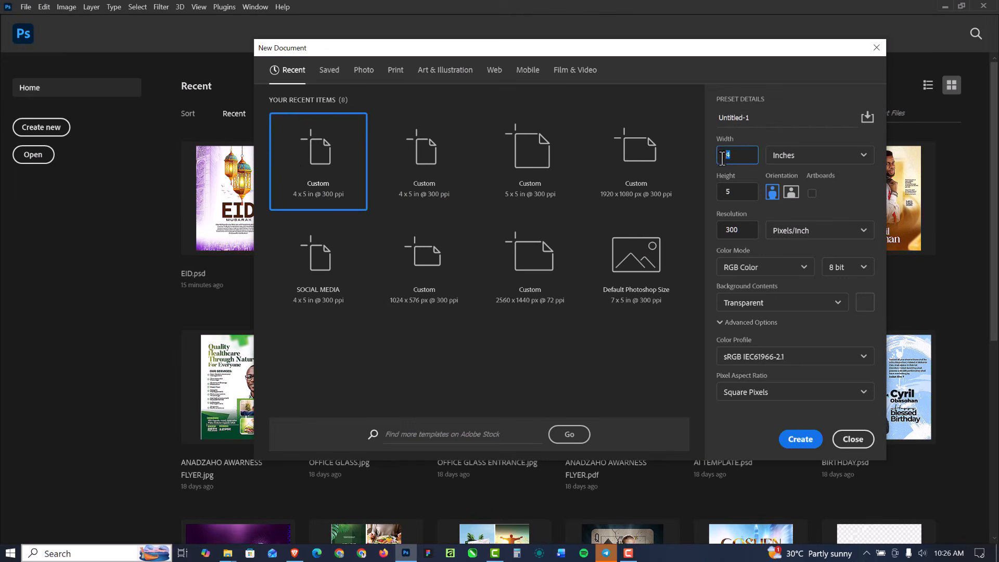
pyautogui.click(721, 193)
pyautogui.click(752, 120)
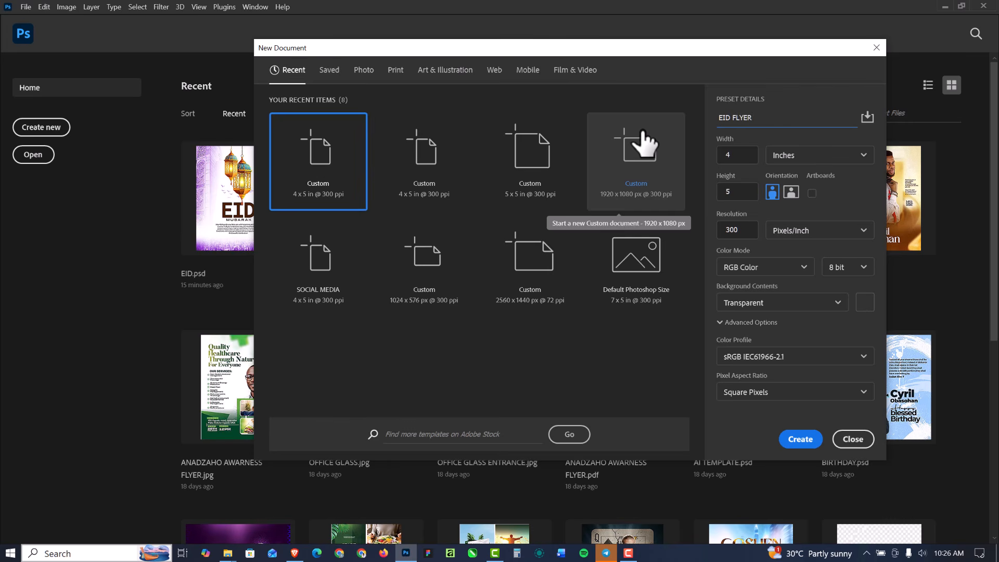
pyautogui.click(741, 235)
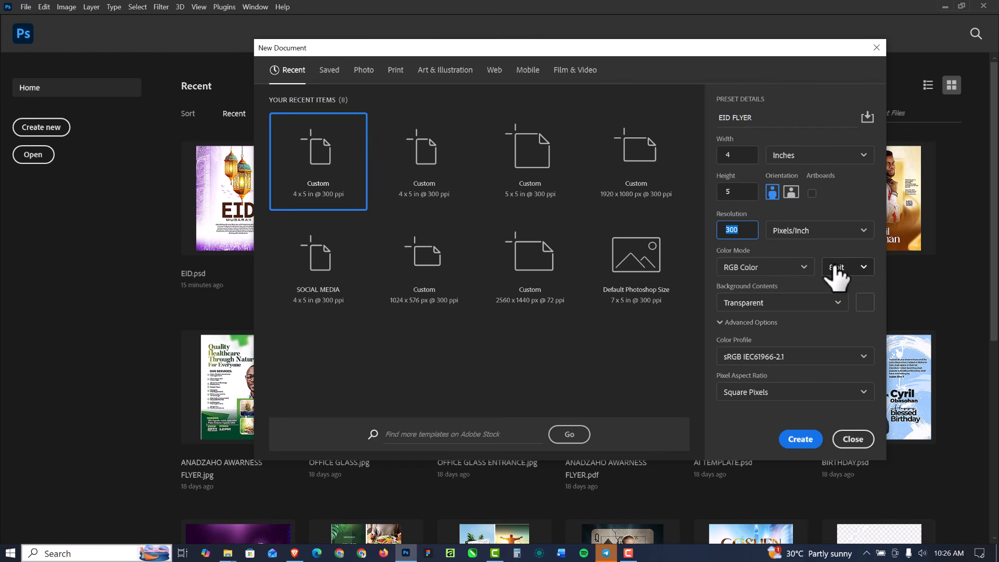
pyautogui.click(811, 442)
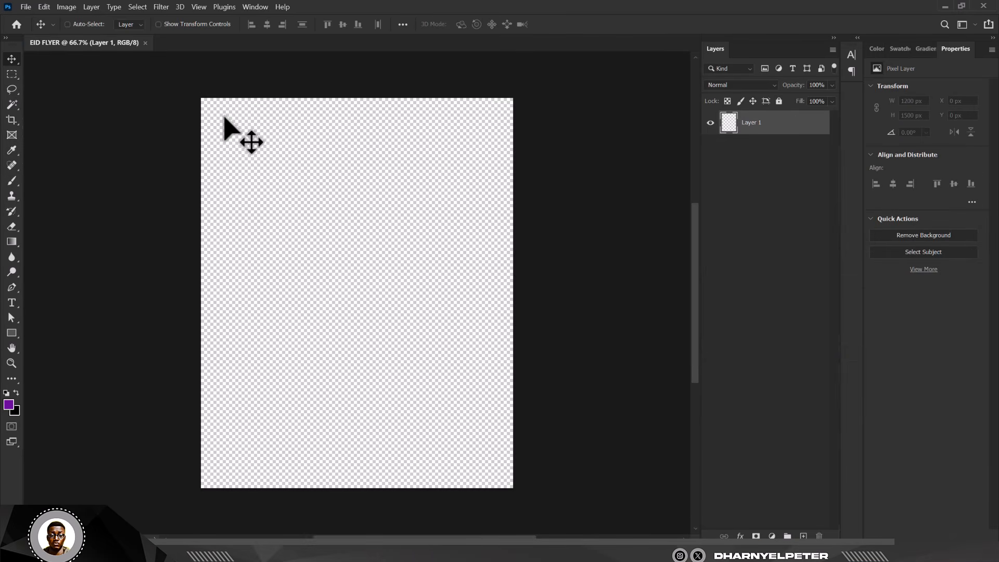
# - Add a solid color fill layer set to white (ffffff) as the flyer background
pyautogui.click(68, 24)
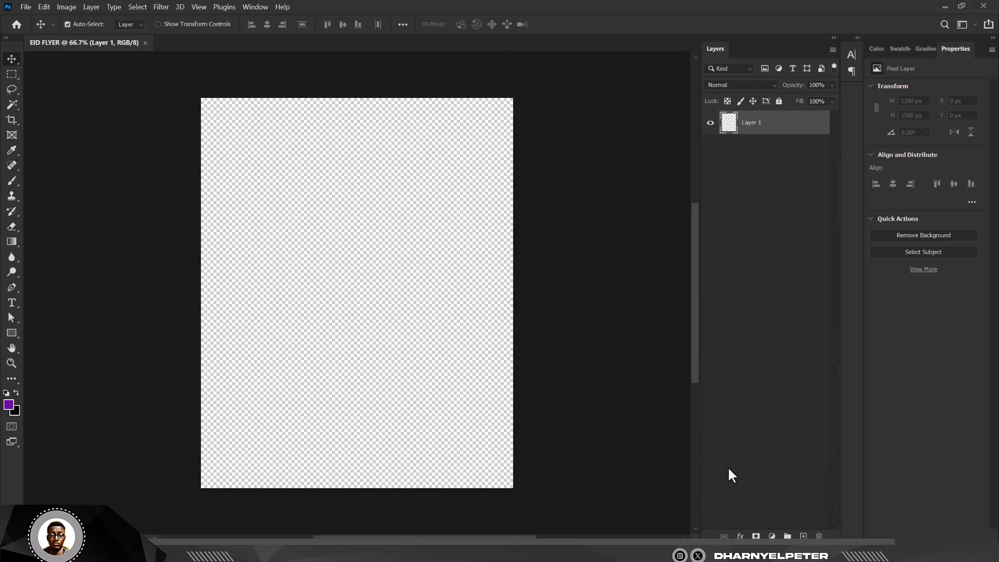
pyautogui.click(772, 535)
pyautogui.click(804, 325)
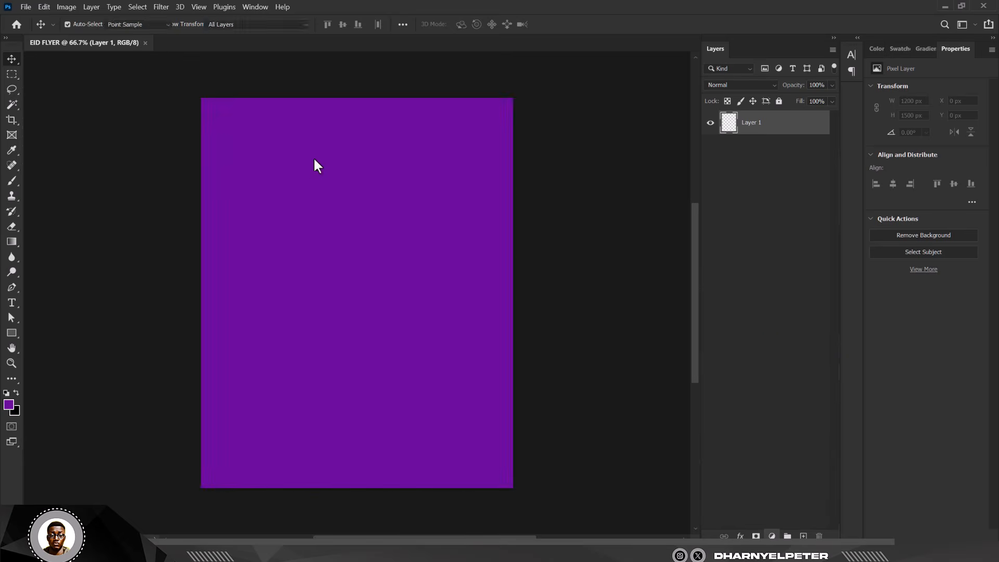
pyautogui.click(545, 158)
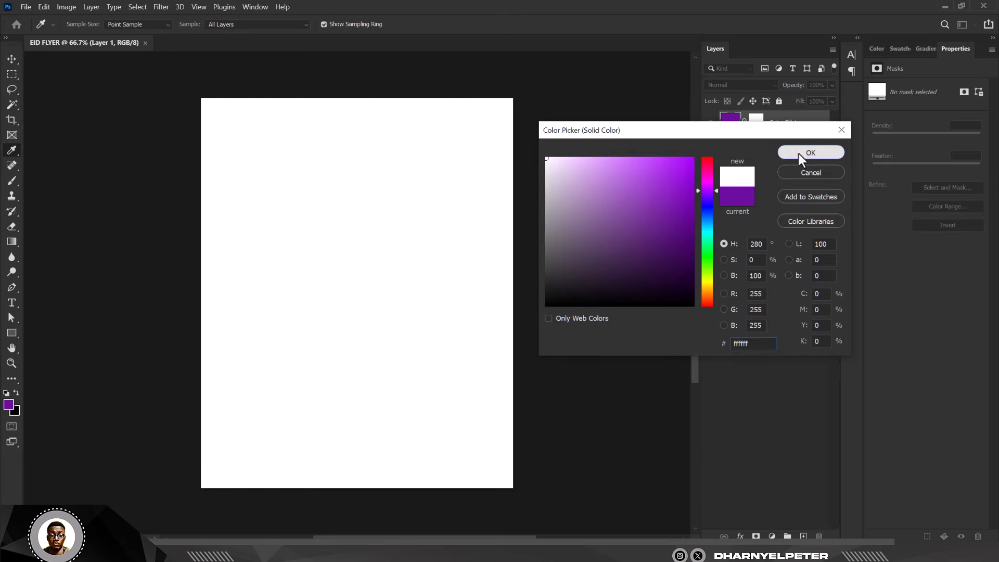
pyautogui.click(801, 156)
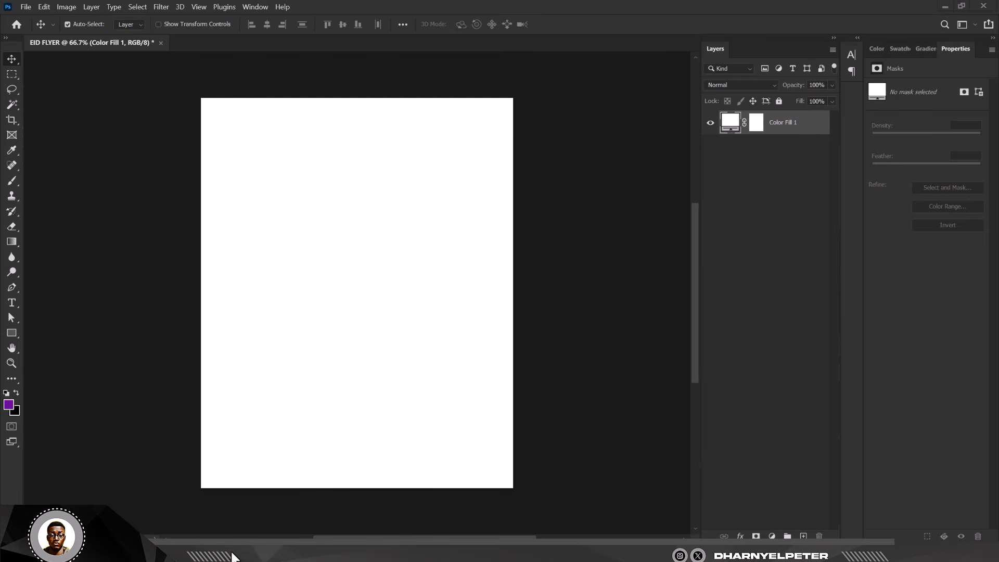
# - Bring the arch photo from the MUBARAK folder into the flyer as a placed layer
pyautogui.moveTo(233, 555)
pyautogui.click(378, 495)
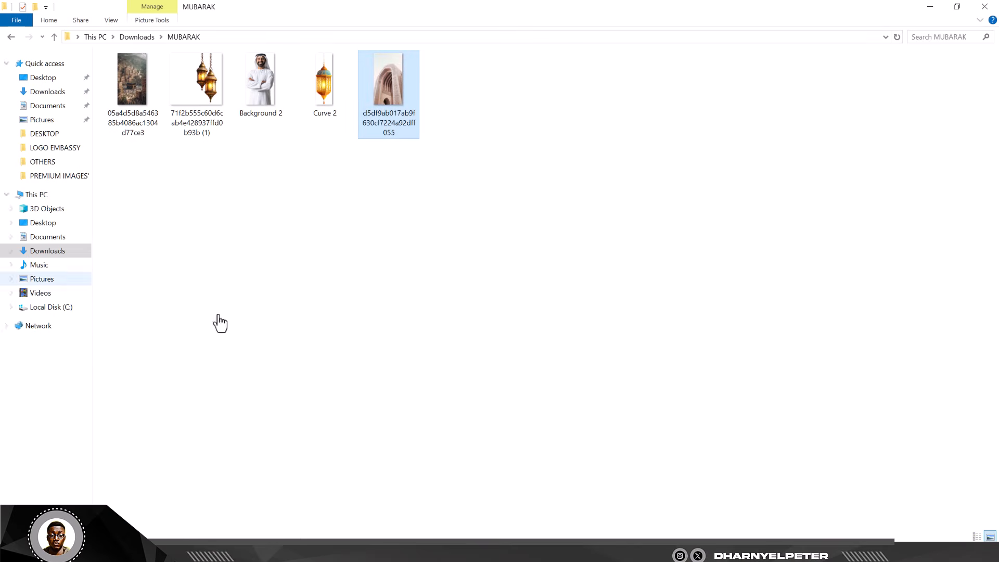
pyautogui.moveTo(389, 83); pyautogui.dragTo(335, 225)
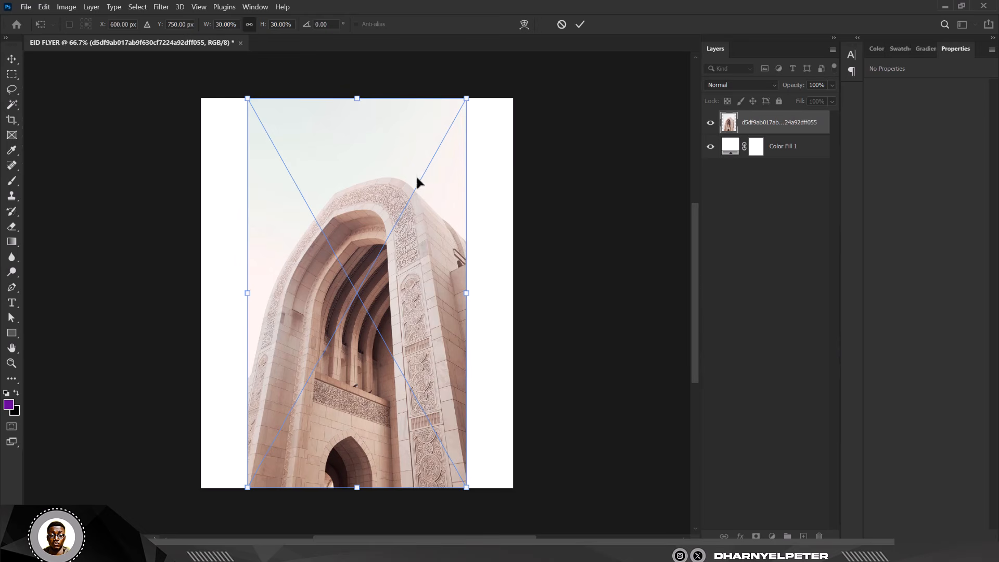
# - Scale the placed arch photo down to about 568 by 1008 px in the middle of the canvas
pyautogui.scroll(-1, 416, 180)
pyautogui.scroll(1, 402, 248)
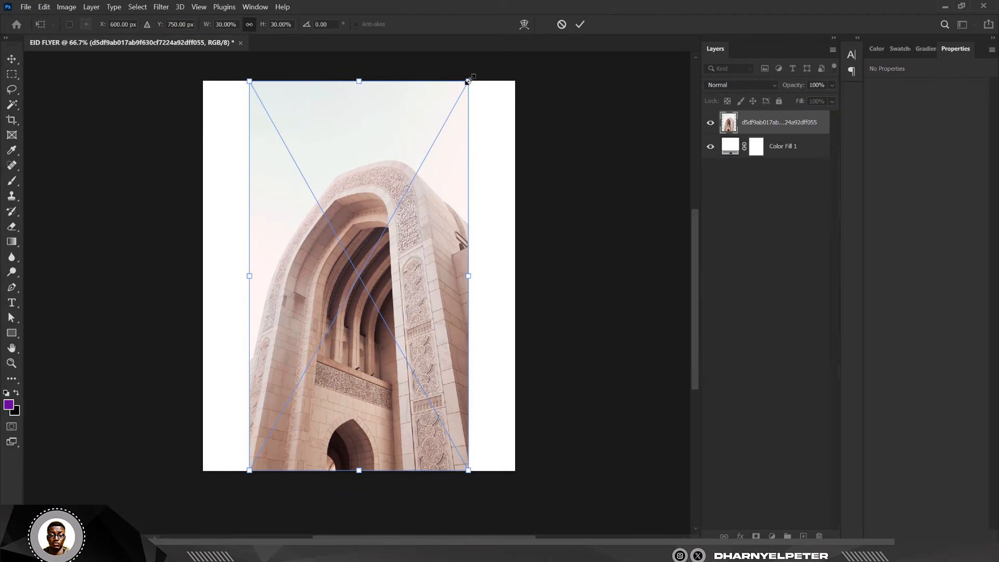
pyautogui.moveTo(467, 81); pyautogui.dragTo(450, 150)
pyautogui.press('Return')
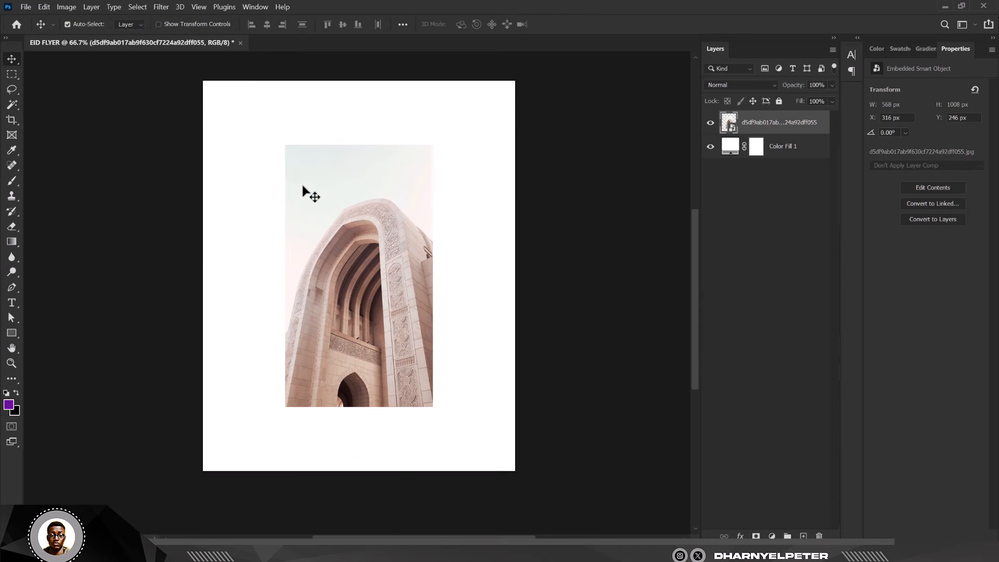
# - Add a layer mask to the arch photo layer and choose a soft round brush
pyautogui.click(756, 536)
pyautogui.click(12, 181)
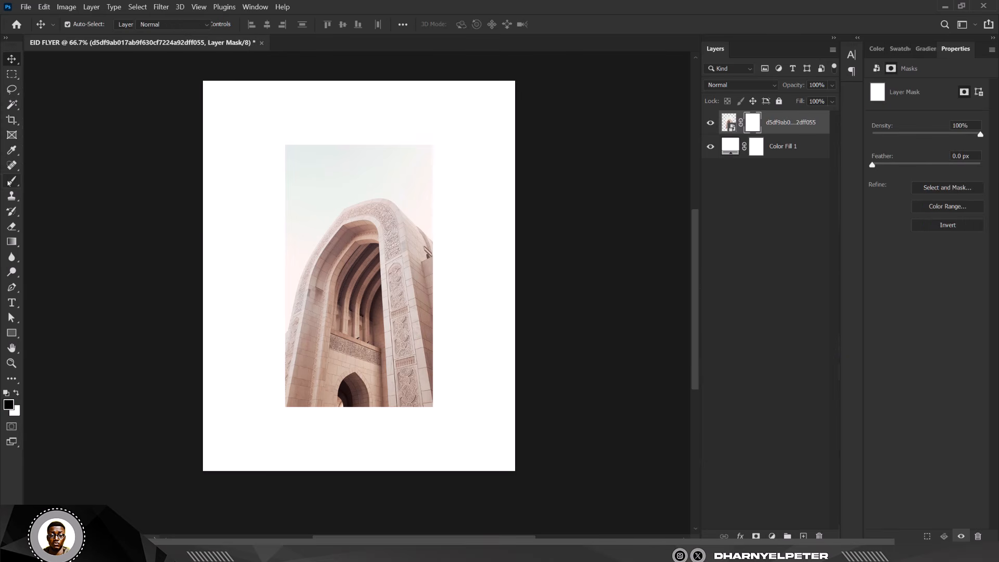
pyautogui.rightClick(8, 182)
pyautogui.click(89, 179)
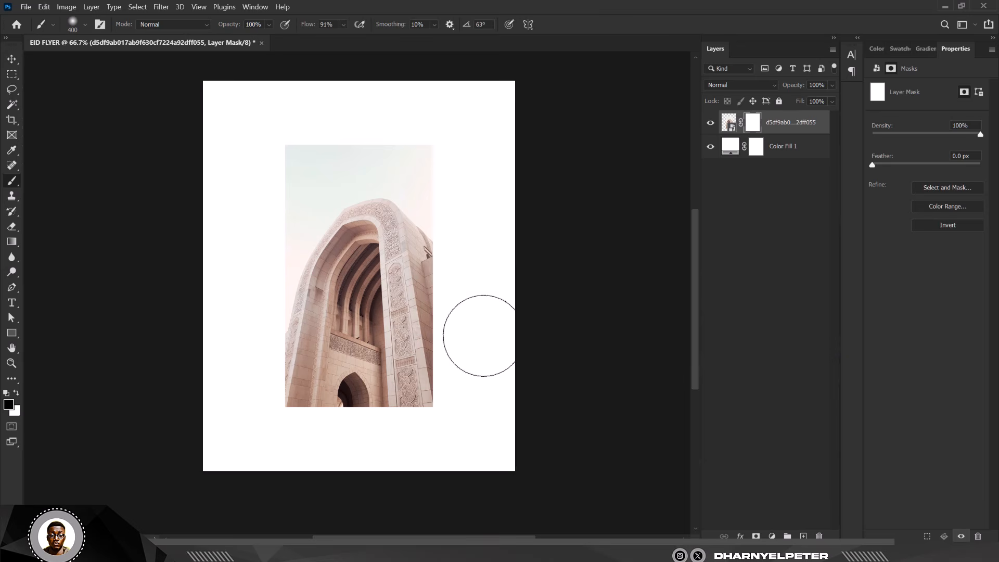
# - Paint black on the mask to fade the arch photo's edges, undoing the last stroke
pyautogui.moveTo(461, 127); pyautogui.dragTo(459, 430)
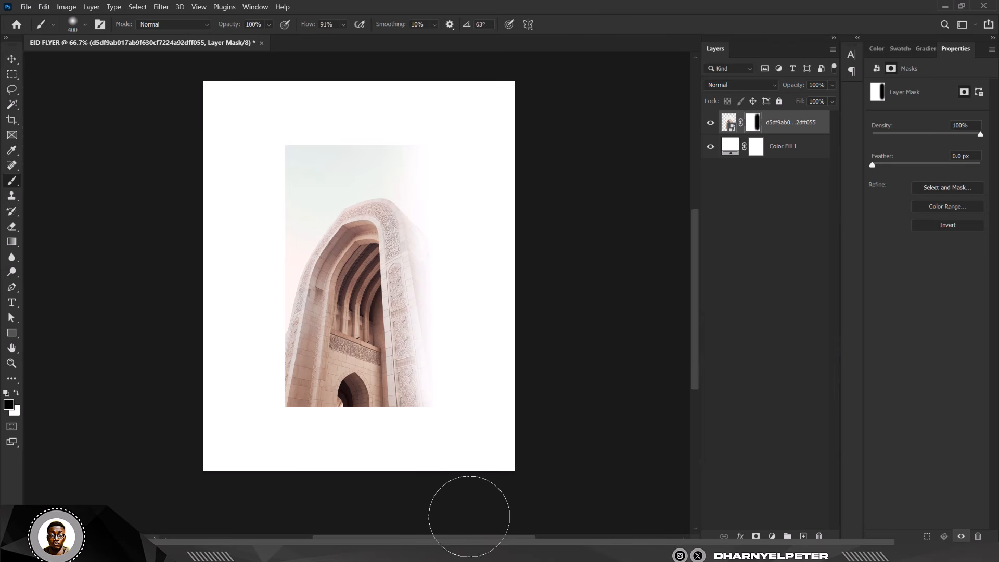
pyautogui.moveTo(260, 162)
pyautogui.mouseDown()
pyautogui.moveTo(258, 463)
pyautogui.moveTo(262, 86)
pyautogui.moveTo(256, 454)
pyautogui.mouseUp()
pyautogui.moveTo(261, 123)
pyautogui.mouseDown()
pyautogui.moveTo(428, 123)
pyautogui.moveTo(294, 112)
pyautogui.moveTo(241, 120)
pyautogui.mouseUp()
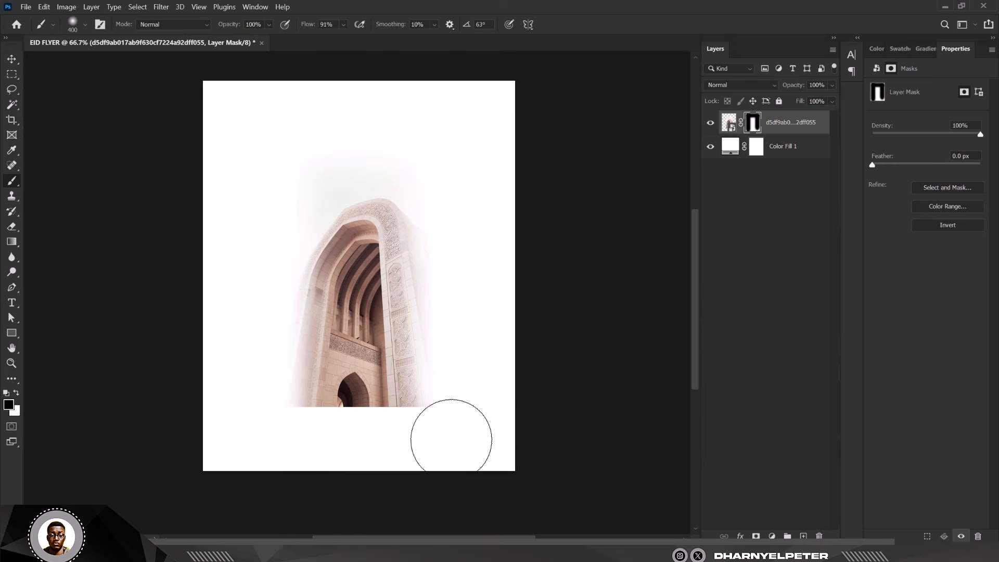
pyautogui.moveTo(472, 430)
pyautogui.mouseDown()
pyautogui.moveTo(239, 444)
pyautogui.moveTo(243, 455)
pyautogui.moveTo(279, 437)
pyautogui.moveTo(509, 442)
pyautogui.moveTo(275, 448)
pyautogui.moveTo(482, 447)
pyautogui.moveTo(216, 439)
pyautogui.moveTo(511, 452)
pyautogui.moveTo(275, 436)
pyautogui.moveTo(422, 450)
pyautogui.moveTo(448, 477)
pyautogui.mouseUp()
pyautogui.hotkey('ctrl', 'z')
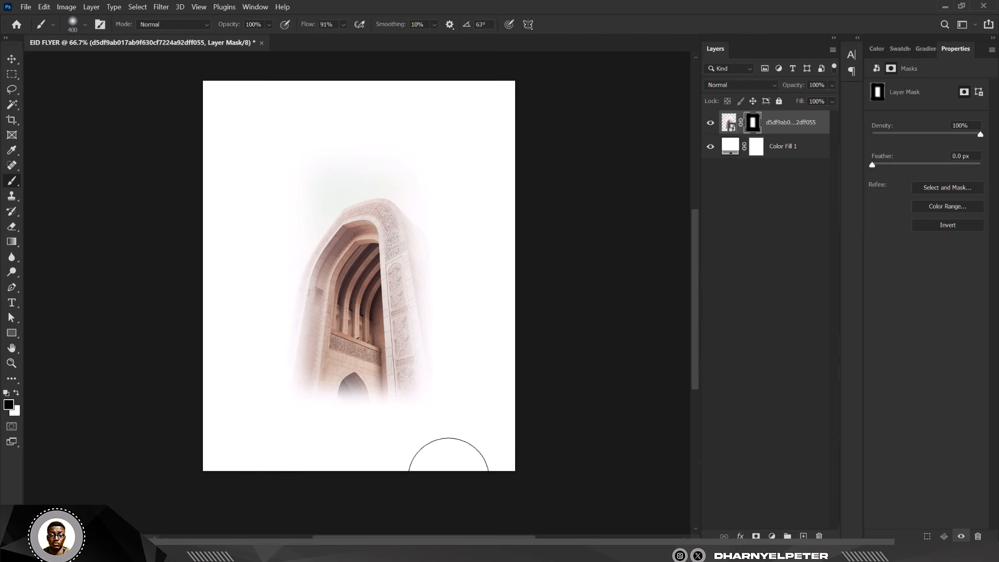
# - Move the faded arch photo to the flyer's left edge
pyautogui.press('v')
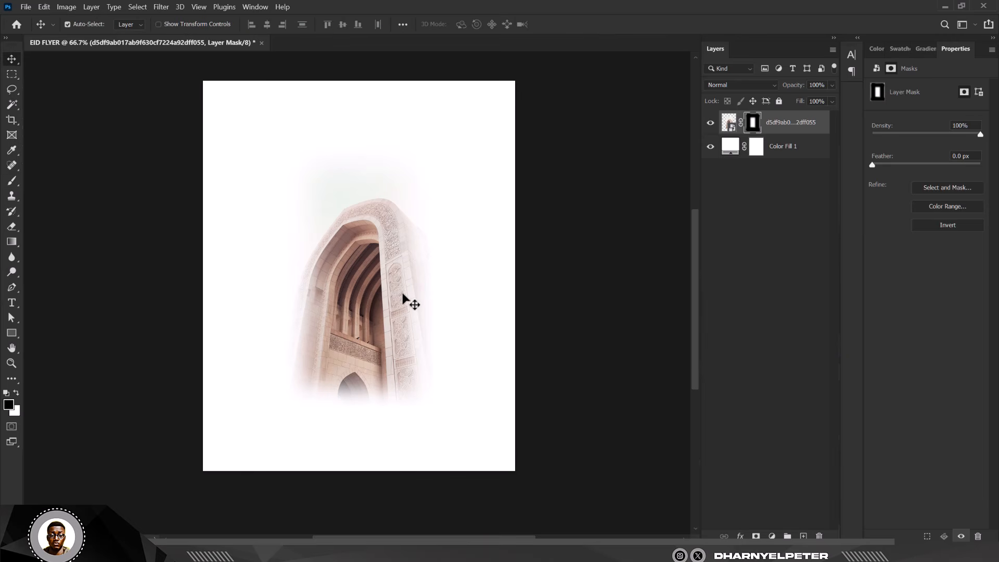
pyautogui.scroll(1, 371, 262)
pyautogui.moveTo(390, 270); pyautogui.dragTo(217, 195)
pyautogui.scroll(2, 199, 157)
# - Free-transform the arch photo, rotating it about 5° and enlarging it to about 187% along the left edge
pyautogui.hotkey('ctrl', 't')
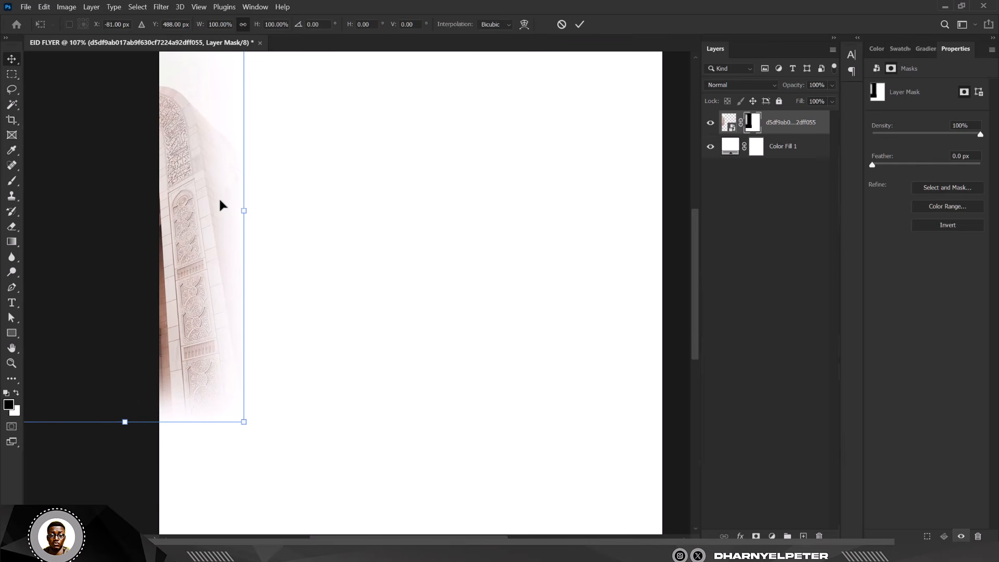
pyautogui.moveTo(294, 269); pyautogui.dragTo(301, 290)
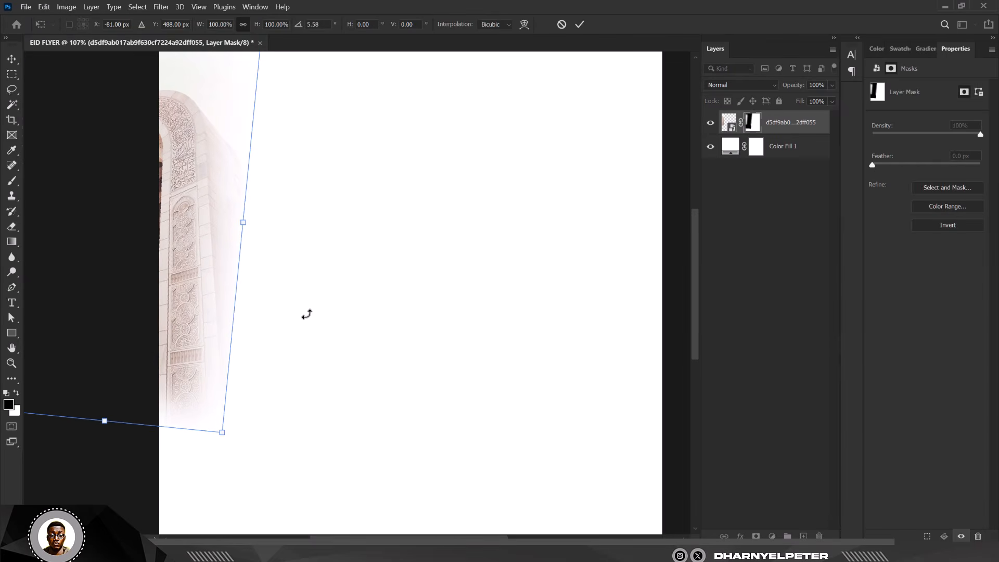
pyautogui.scroll(-3, 304, 315)
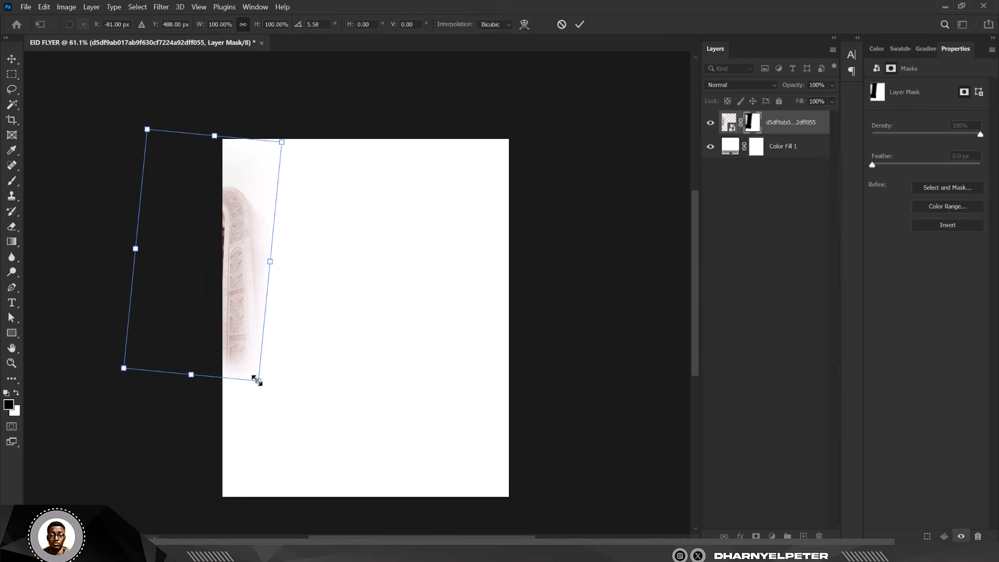
pyautogui.moveTo(257, 381); pyautogui.dragTo(351, 472)
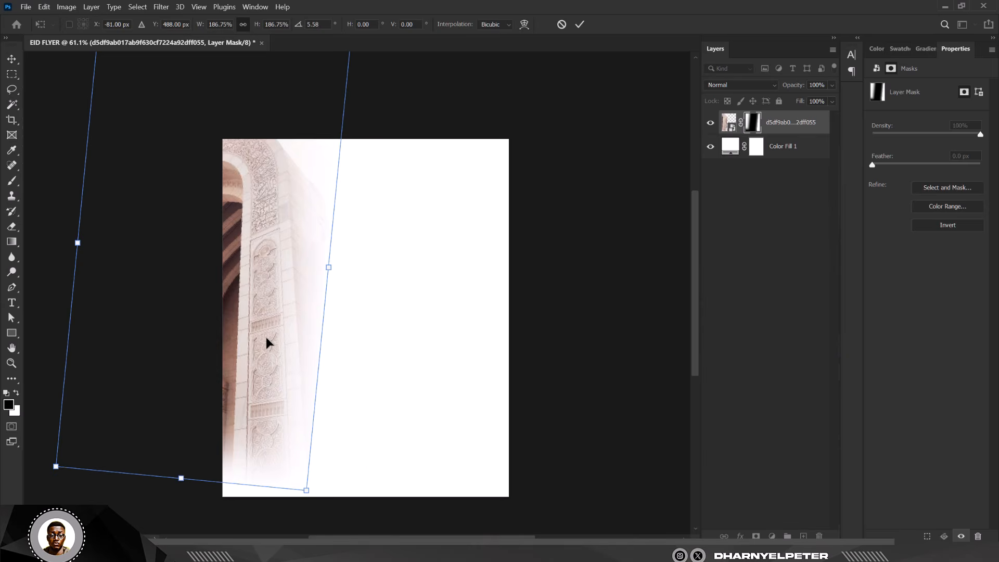
pyautogui.moveTo(267, 337); pyautogui.dragTo(242, 278)
pyautogui.moveTo(338, 297); pyautogui.dragTo(339, 296)
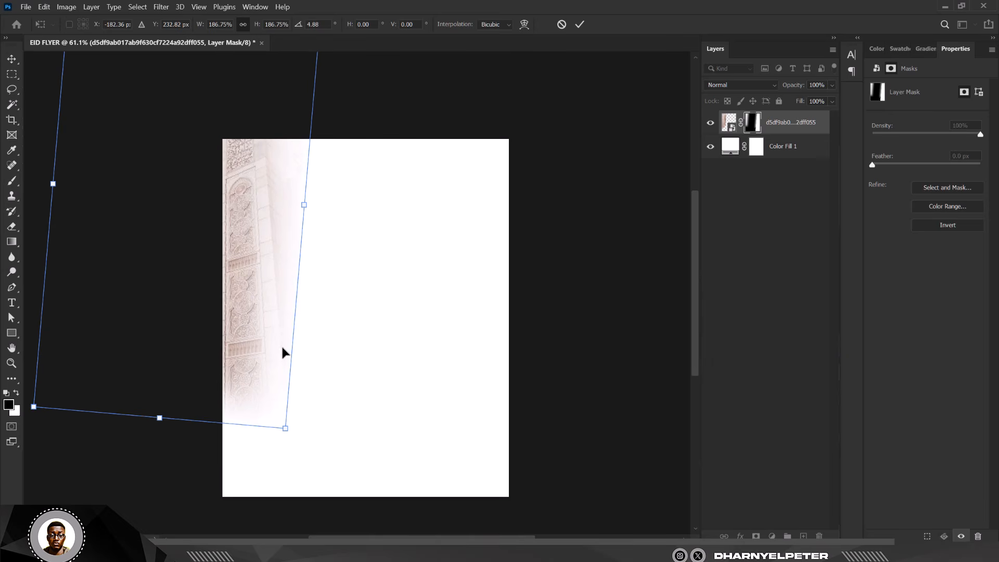
pyautogui.moveTo(323, 373); pyautogui.dragTo(313, 383)
pyautogui.moveTo(267, 341); pyautogui.dragTo(270, 333)
pyautogui.moveTo(337, 350); pyautogui.dragTo(339, 349)
pyautogui.press('Return')
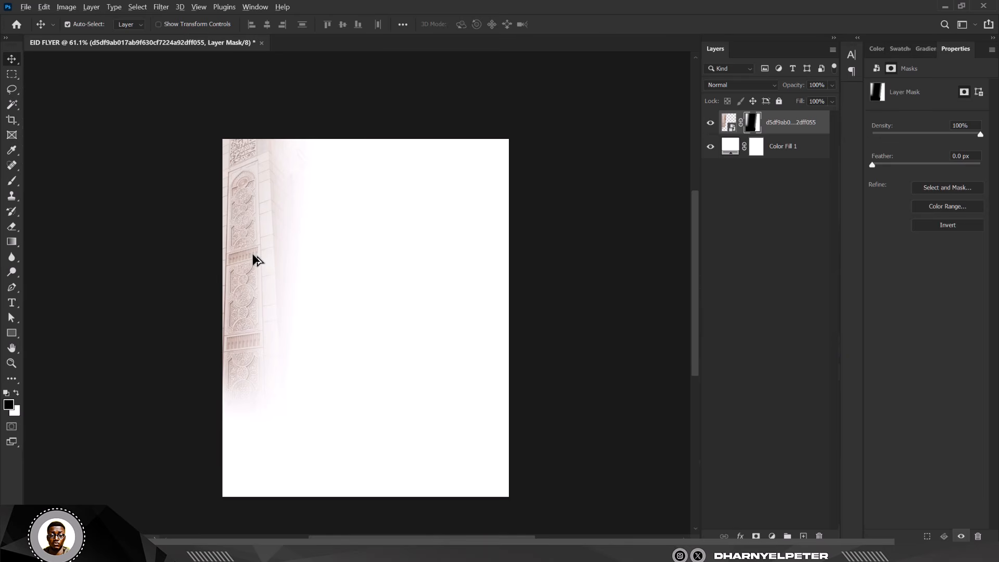
# - Duplicate the arch layer, flip the copy horizontally and place it along the flyer's right edge
pyautogui.moveTo(252, 256); pyautogui.dragTo(499, 289)
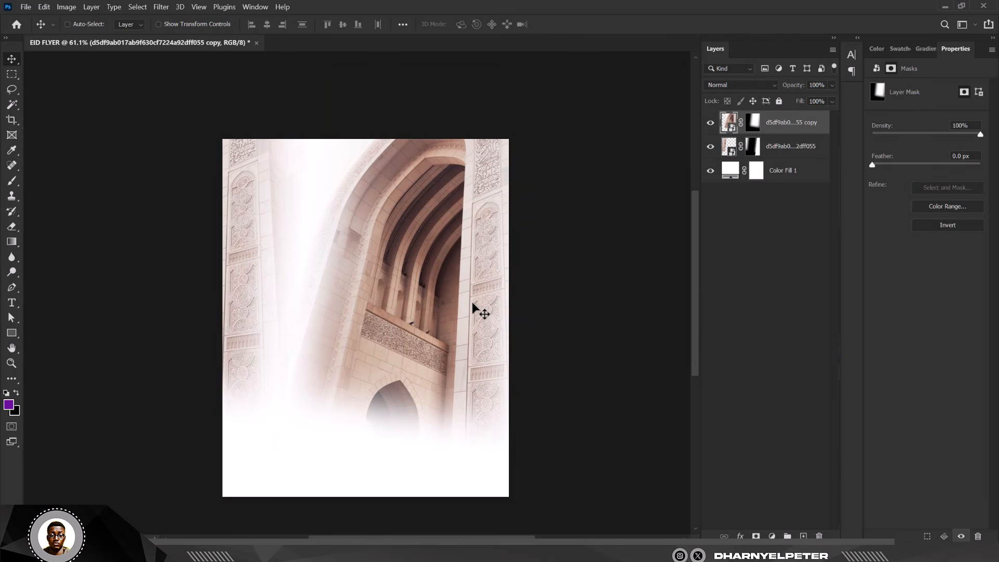
pyautogui.hotkey('ctrl', 't')
pyautogui.rightClick(493, 312)
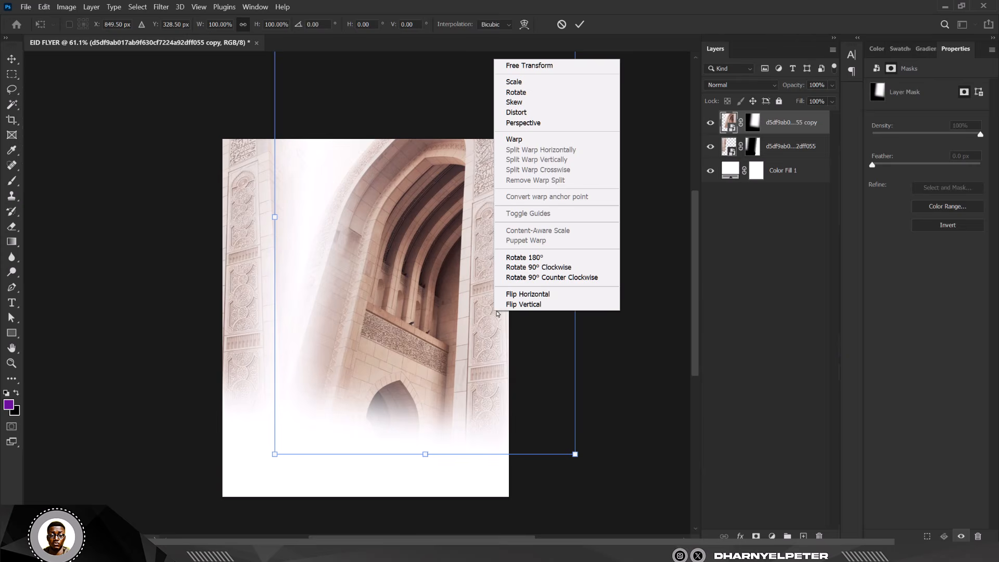
pyautogui.click(525, 295)
pyautogui.moveTo(365, 290); pyautogui.dragTo(494, 285)
pyautogui.press('Return')
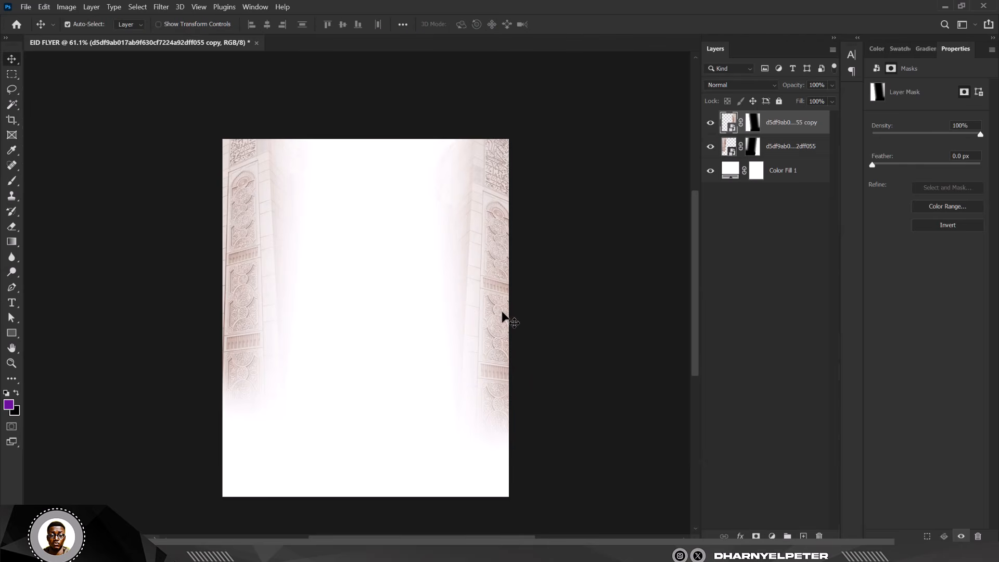
# - Nudge the left arch slightly left, then select both arch layers and scale them together slightly
pyautogui.moveTo(283, 310); pyautogui.dragTo(273, 308)
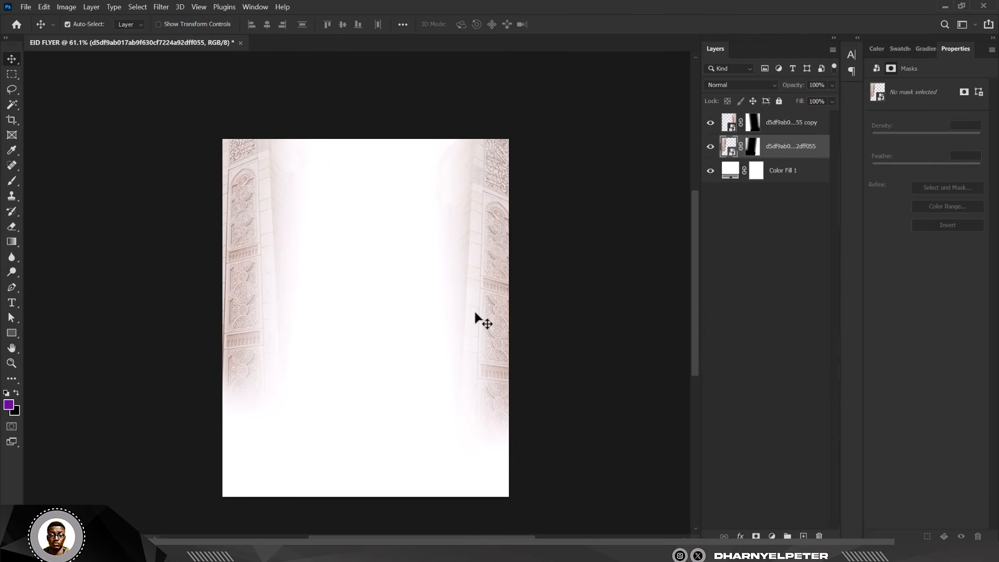
pyautogui.click(483, 311)
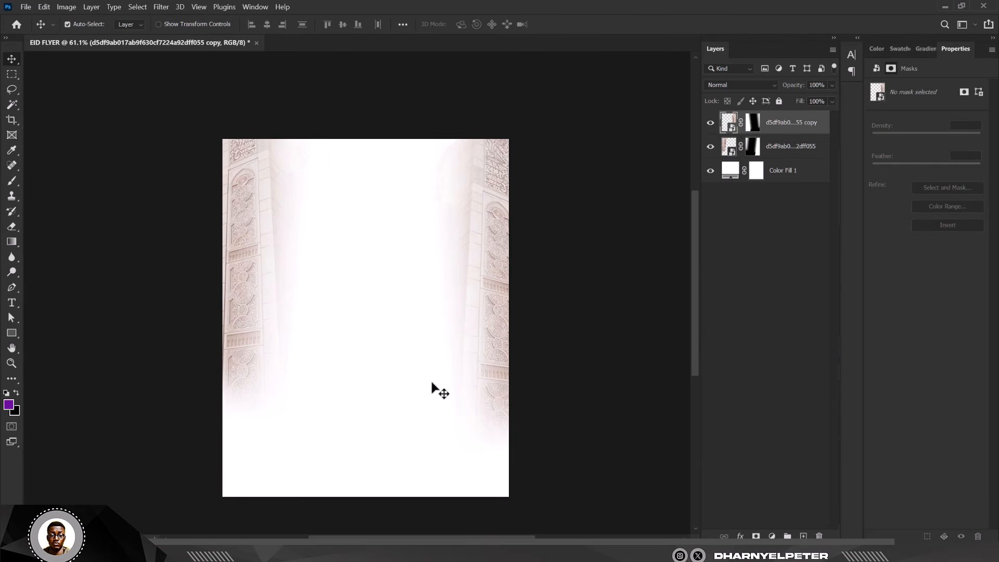
pyautogui.keyDown('shift'); pyautogui.click(798, 152); pyautogui.keyUp('shift')
pyautogui.hotkey('ctrl', 't')
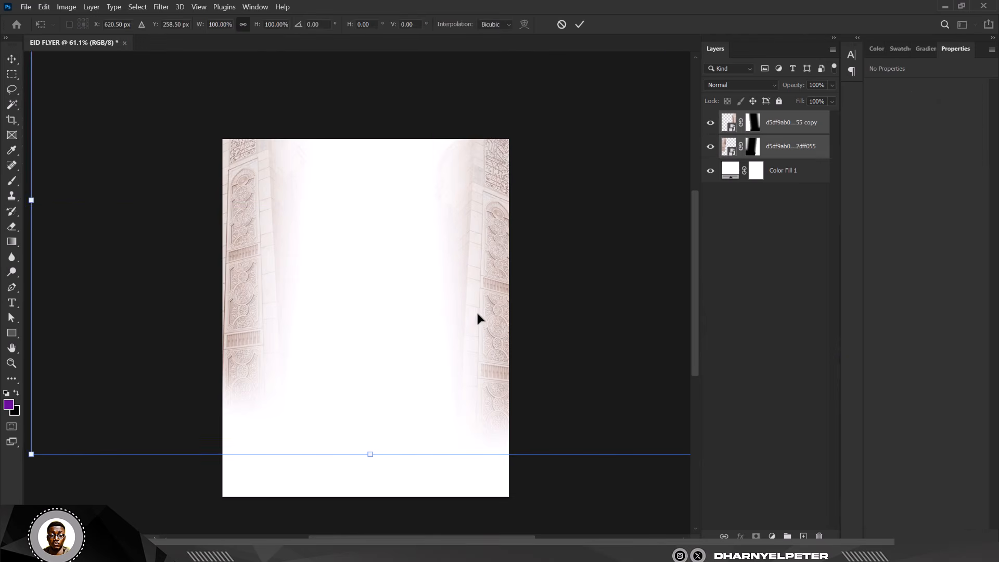
pyautogui.scroll(-4, 476, 310)
pyautogui.moveTo(596, 388); pyautogui.dragTo(603, 391)
pyautogui.press('Return')
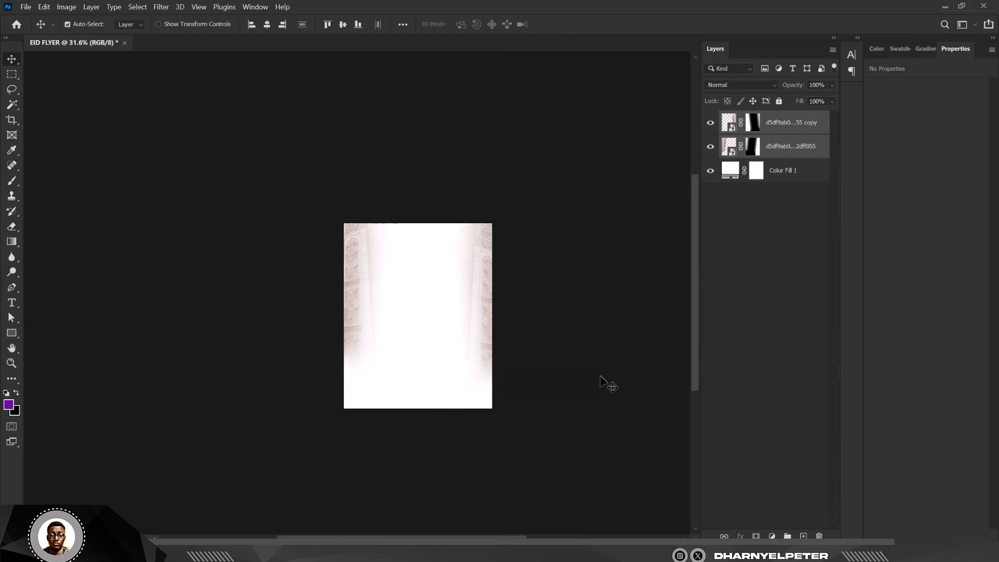
pyautogui.scroll(2, 405, 244)
pyautogui.scroll(2, 472, 267)
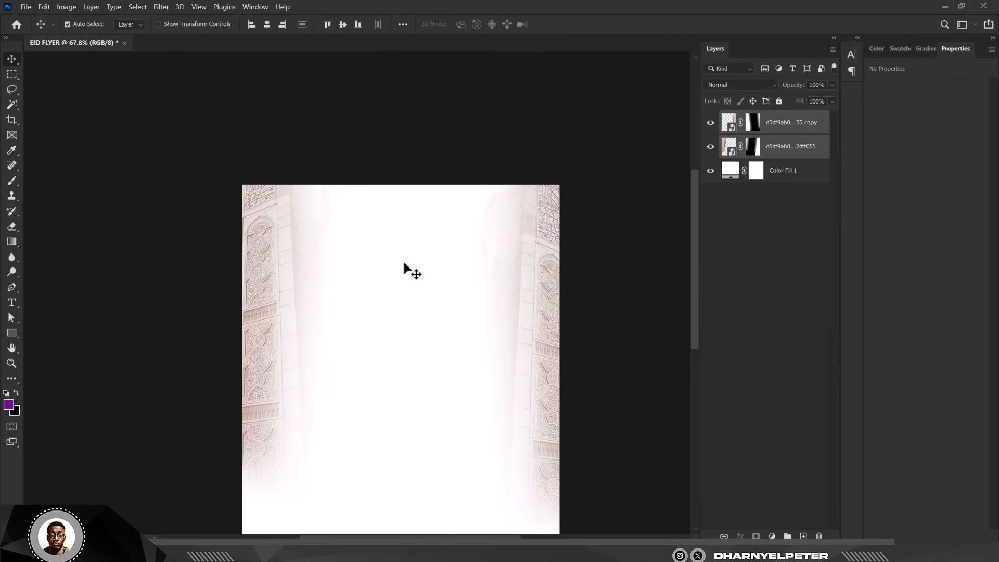
pyautogui.scroll(1, 403, 257)
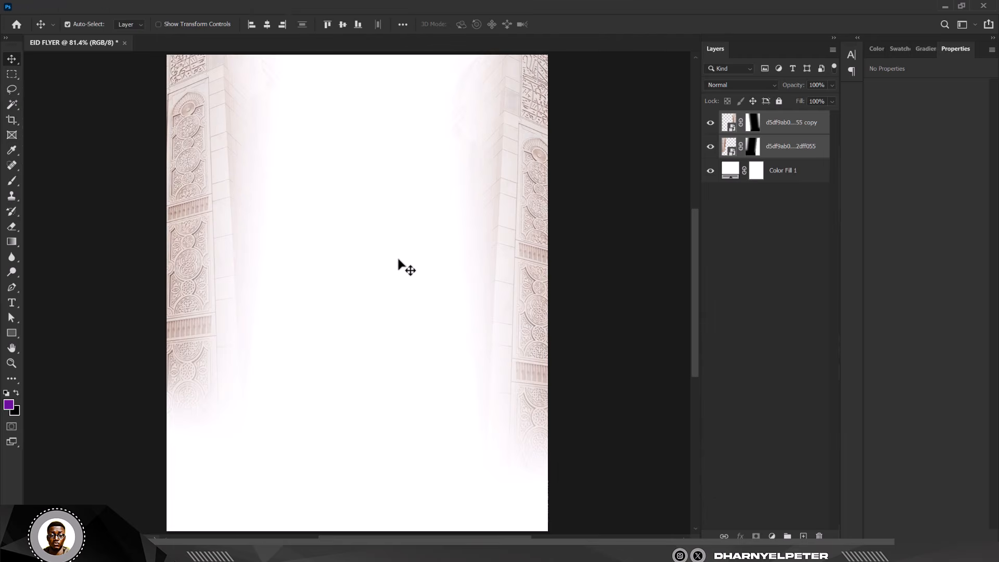
# - Convert both arch layers into a single smart object
pyautogui.rightClick(796, 125)
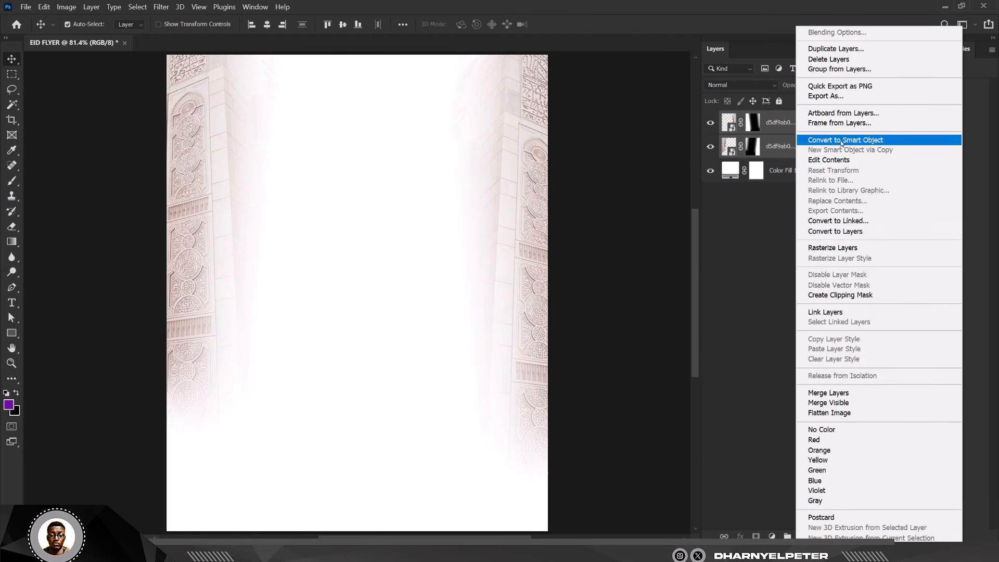
pyautogui.click(836, 143)
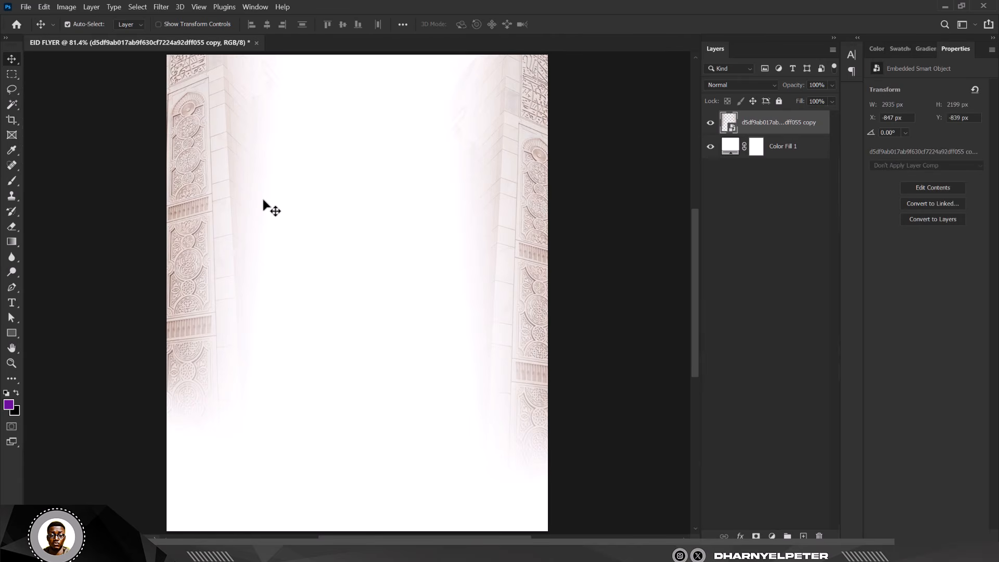
# - Apply a Camera Raw Filter to the arch smart object with Texture +79, Clarity +11 and Dehaze +27
pyautogui.scroll(-2, 359, 218)
pyautogui.scroll(1, 340, 184)
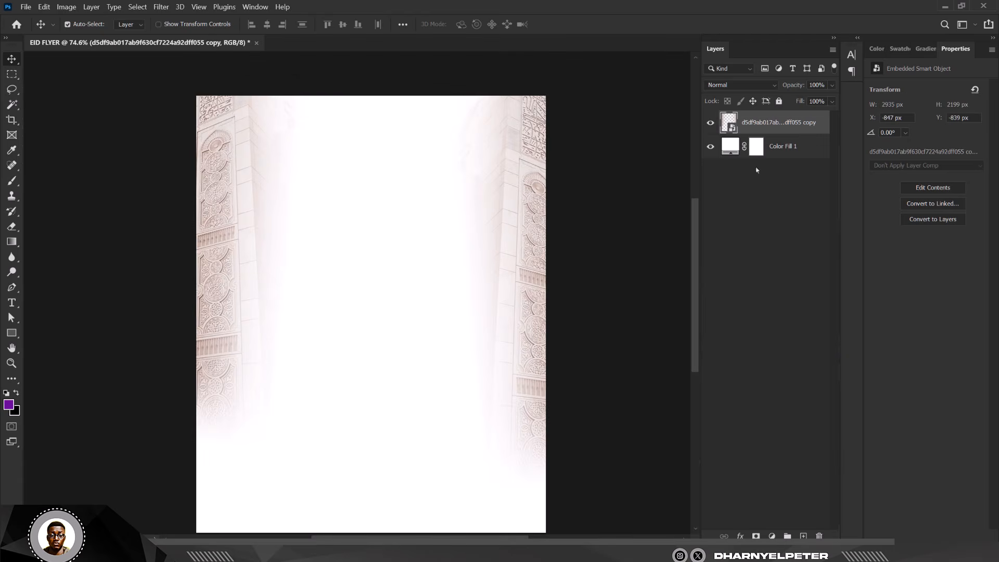
pyautogui.click(156, 9)
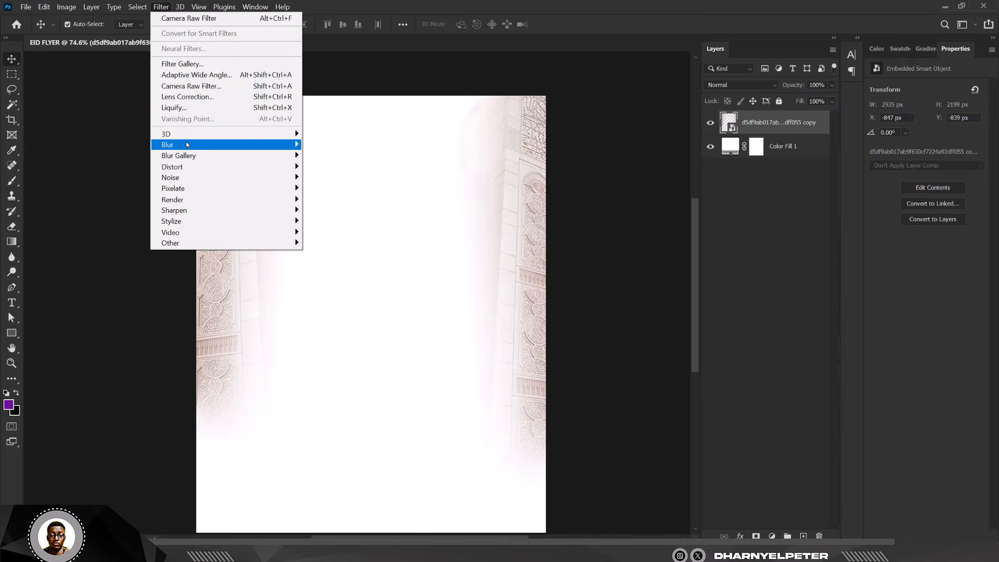
pyautogui.click(189, 86)
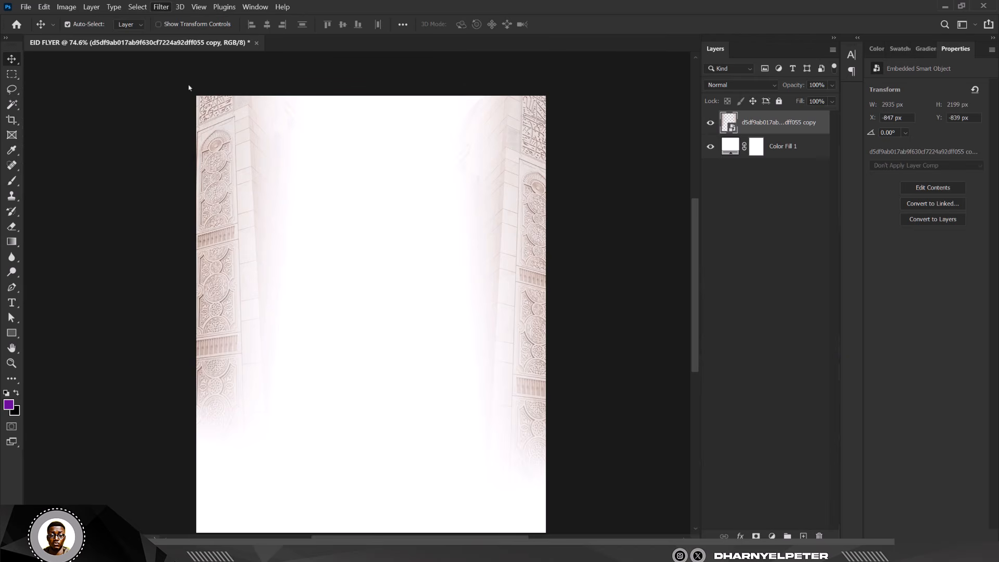
pyautogui.hotkey('ctrl', 'shift', 'a')
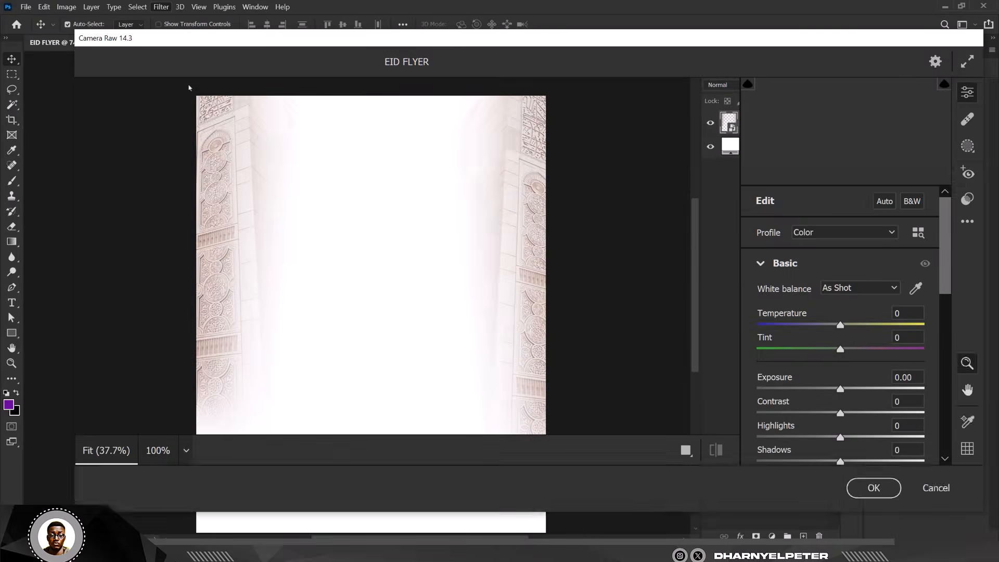
pyautogui.scroll(-3, 850, 408)
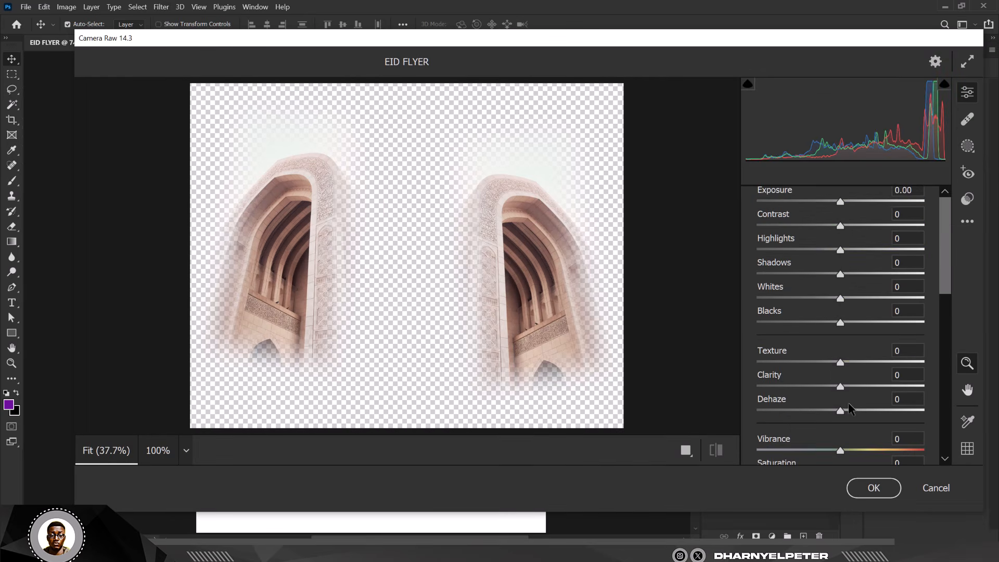
pyautogui.moveTo(840, 362); pyautogui.dragTo(905, 363)
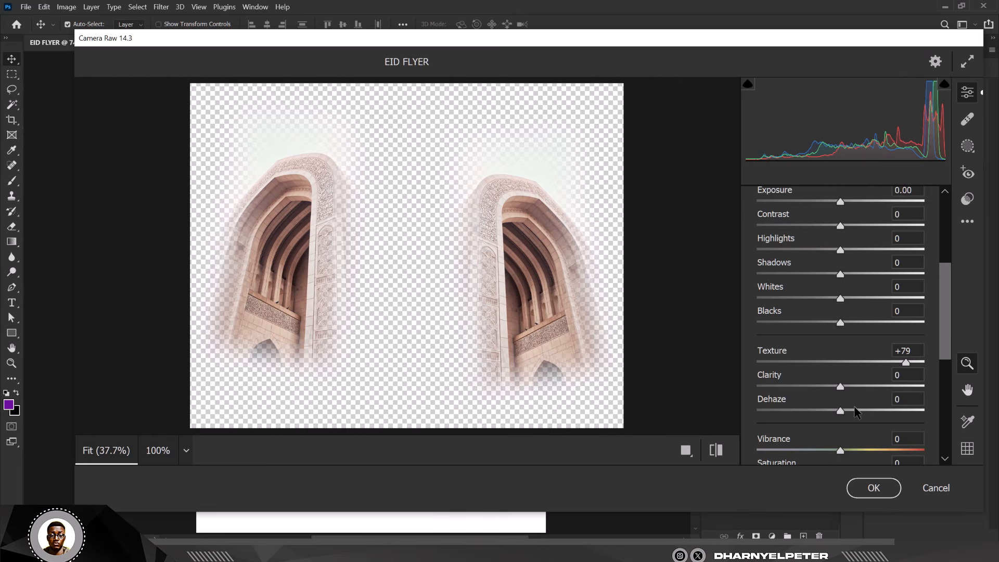
pyautogui.moveTo(839, 410); pyautogui.dragTo(849, 387)
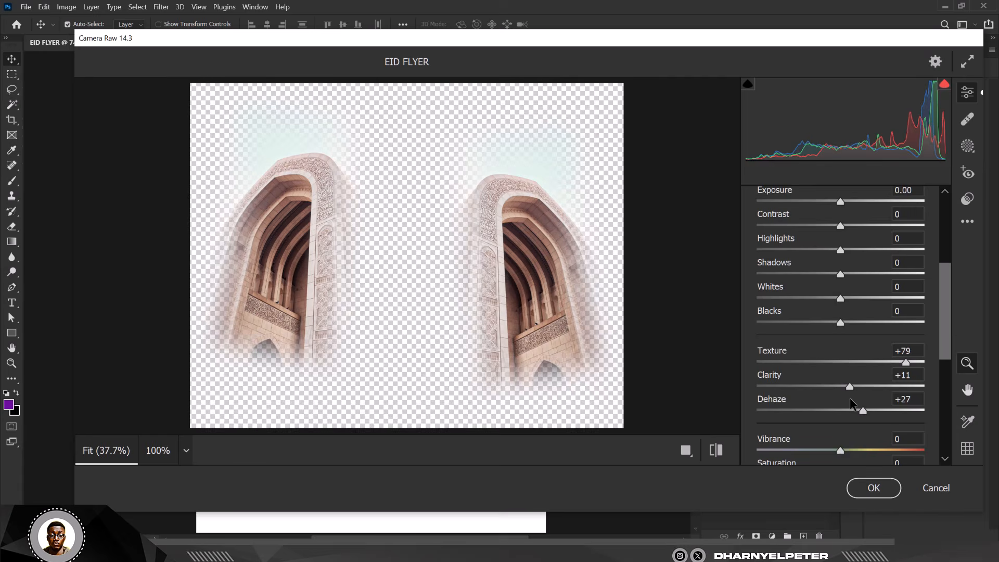
pyautogui.click(874, 488)
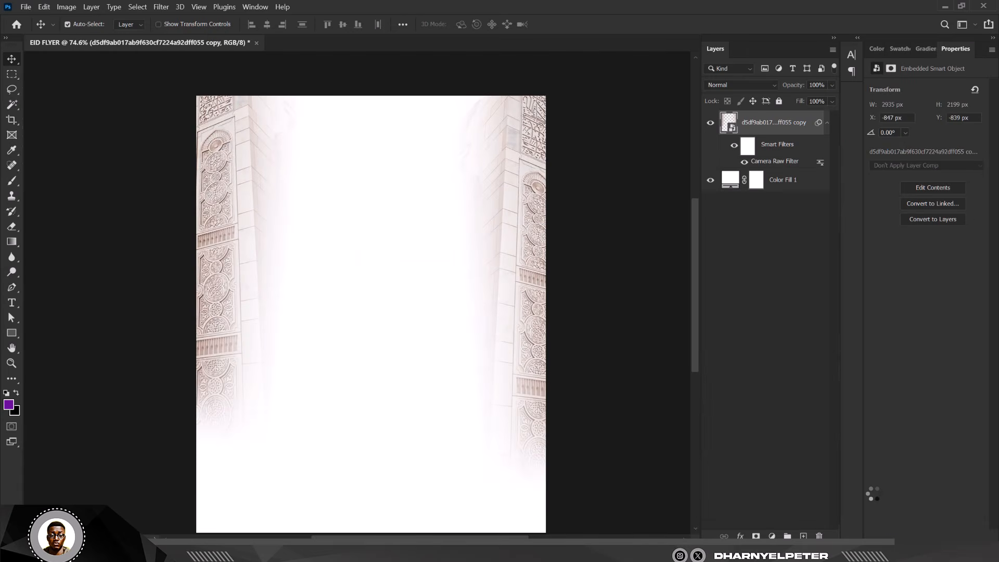
# - Place the Kaaba city photo from the MUBARAK folder into the flyer and enlarge it to about 40% to cover the page
pyautogui.scroll(-1, 383, 186)
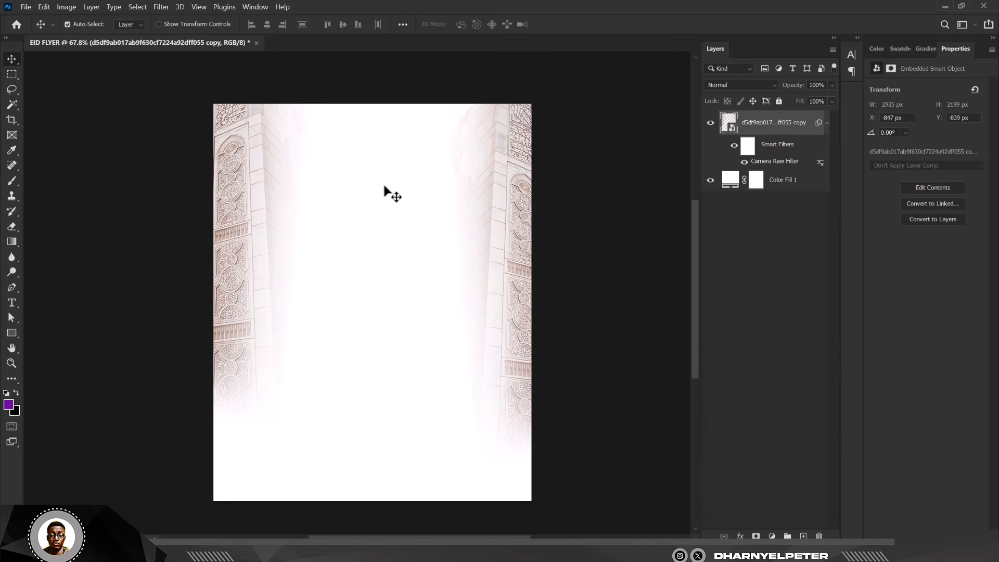
pyautogui.scroll(1, 384, 186)
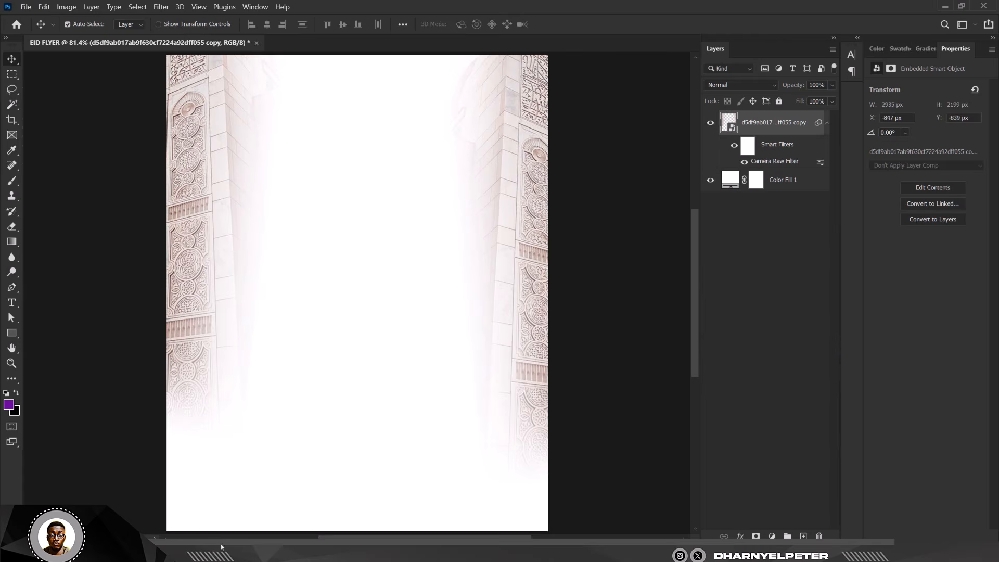
pyautogui.moveTo(231, 557)
pyautogui.click(385, 510)
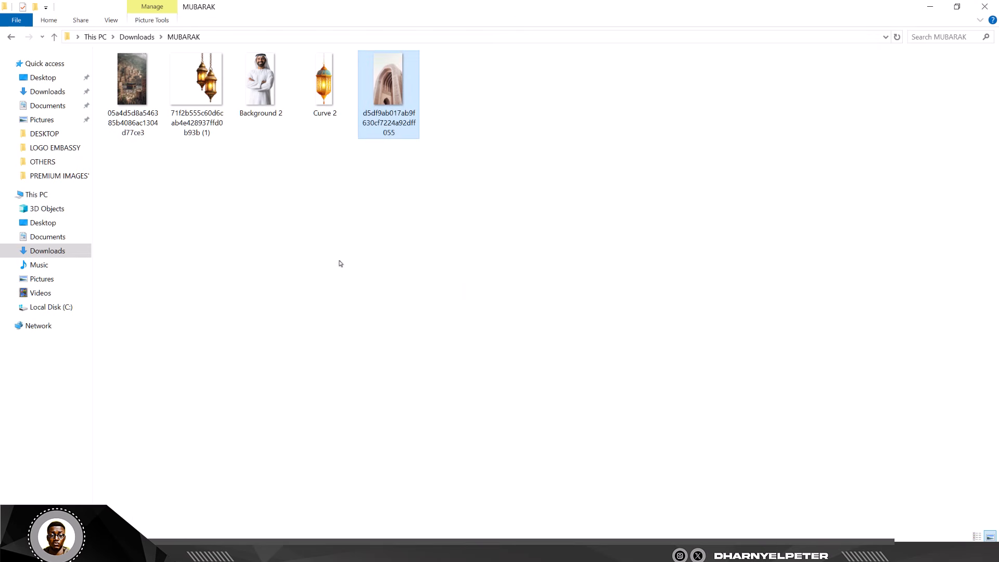
pyautogui.click(128, 90)
pyautogui.moveTo(131, 77); pyautogui.dragTo(372, 291)
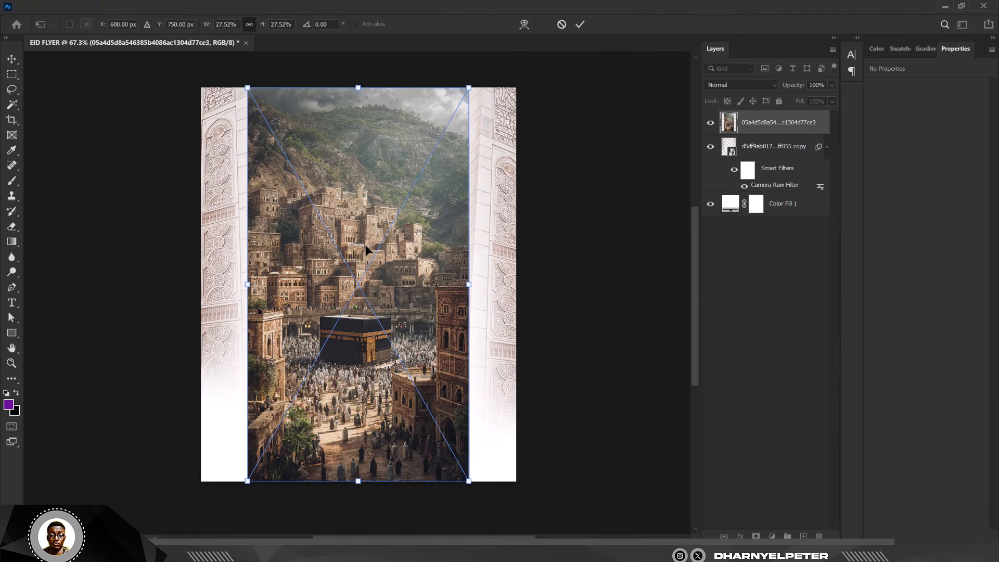
pyautogui.scroll(-3, 406, 265)
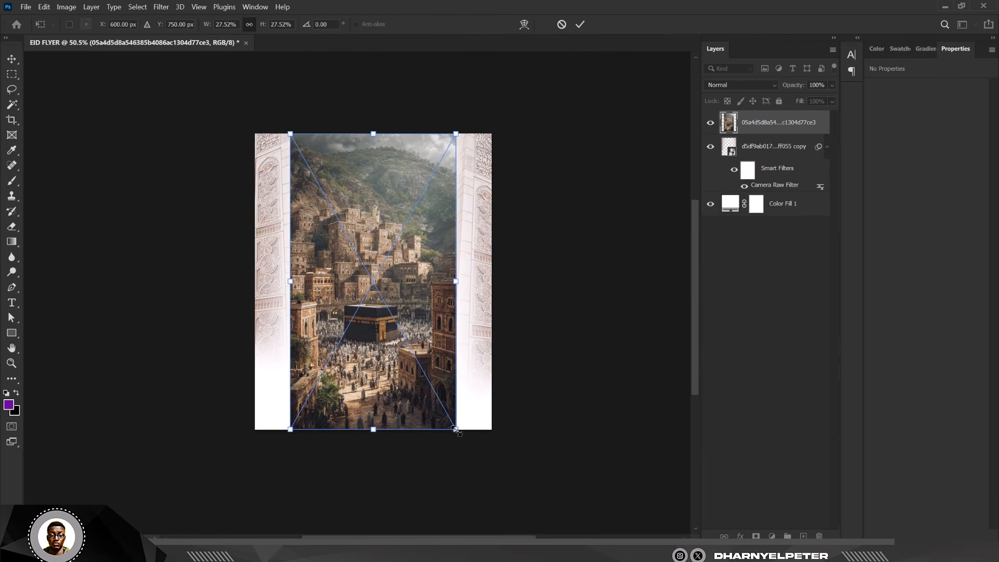
pyautogui.moveTo(456, 430); pyautogui.dragTo(543, 472)
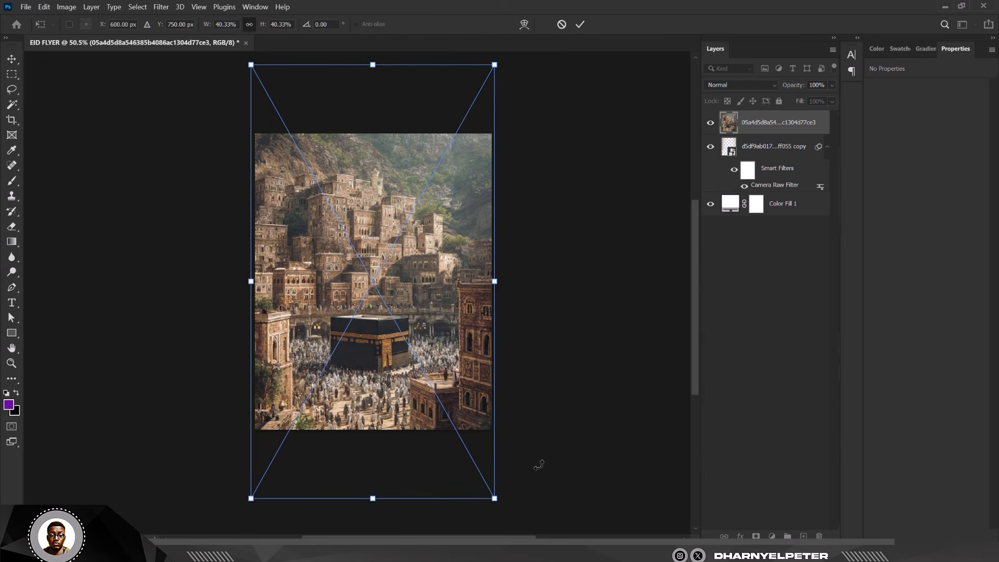
pyautogui.press('Return')
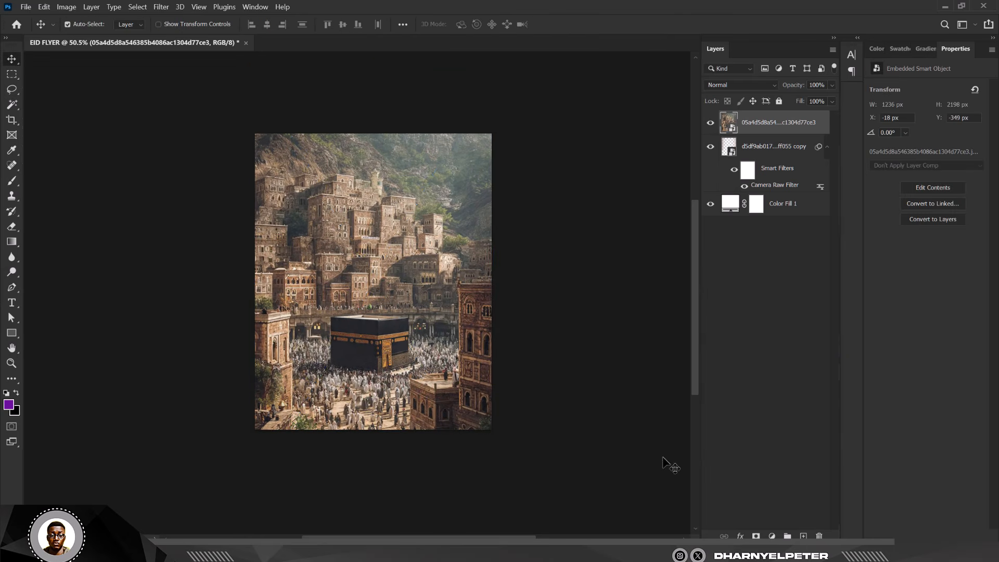
# - Add a layer mask to the Kaaba photo and brush it out so only the crowd along the bottom remains visible
pyautogui.click(755, 536)
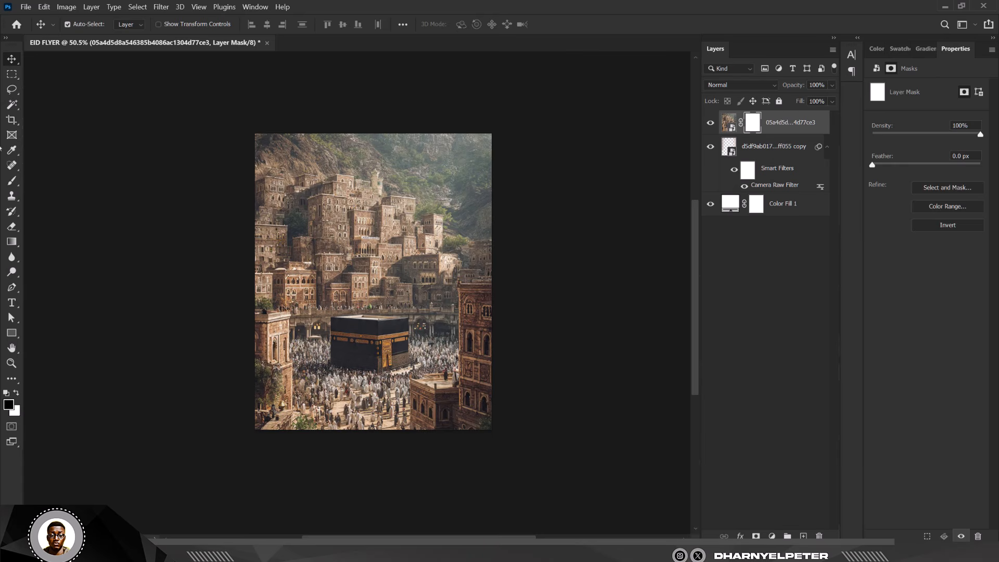
pyautogui.click(11, 180)
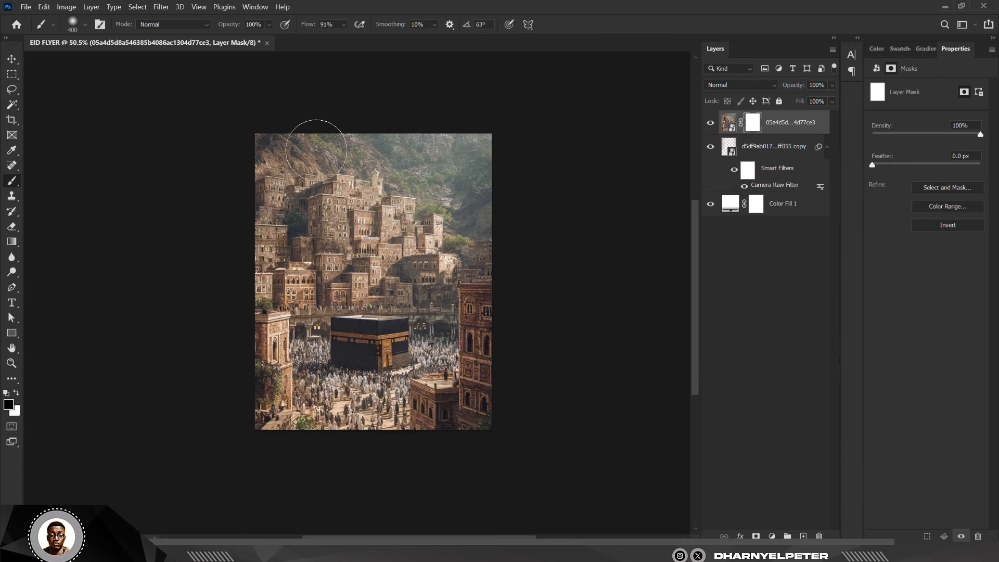
pyautogui.press(']')
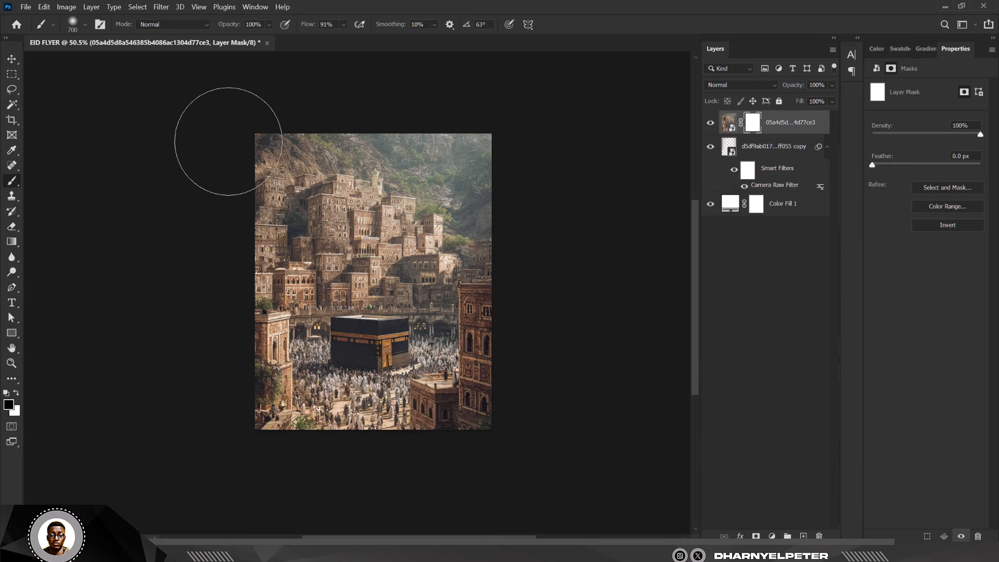
pyautogui.moveTo(227, 138)
pyautogui.mouseDown()
pyautogui.moveTo(302, 167)
pyautogui.moveTo(208, 217)
pyautogui.moveTo(395, 238)
pyautogui.moveTo(208, 290)
pyautogui.moveTo(477, 319)
pyautogui.moveTo(254, 312)
pyautogui.moveTo(540, 319)
pyautogui.moveTo(332, 323)
pyautogui.moveTo(379, 317)
pyautogui.moveTo(219, 311)
pyautogui.moveTo(495, 312)
pyautogui.moveTo(464, 327)
pyautogui.moveTo(299, 321)
pyautogui.moveTo(259, 329)
pyautogui.moveTo(295, 324)
pyautogui.mouseUp()
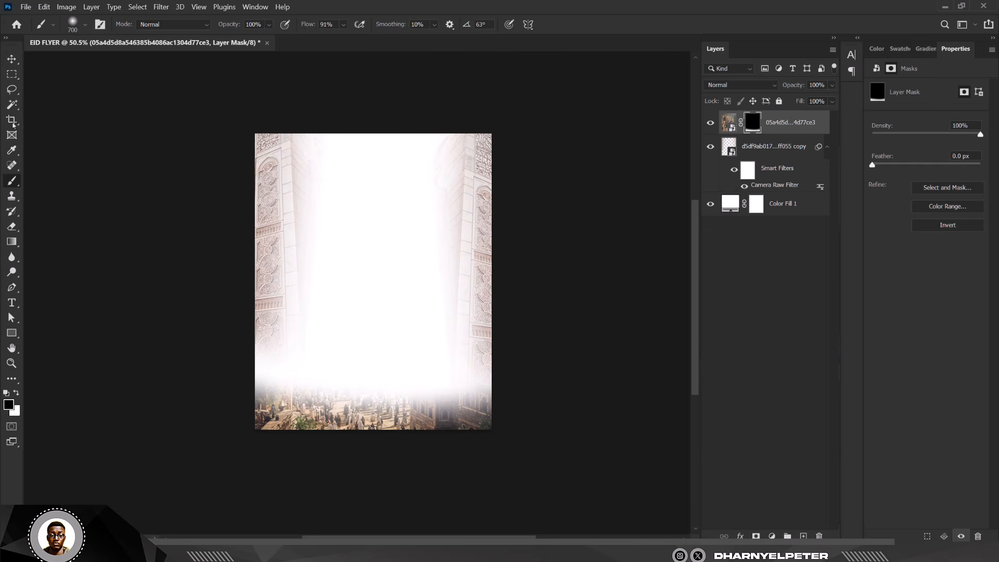
pyautogui.click(11, 59)
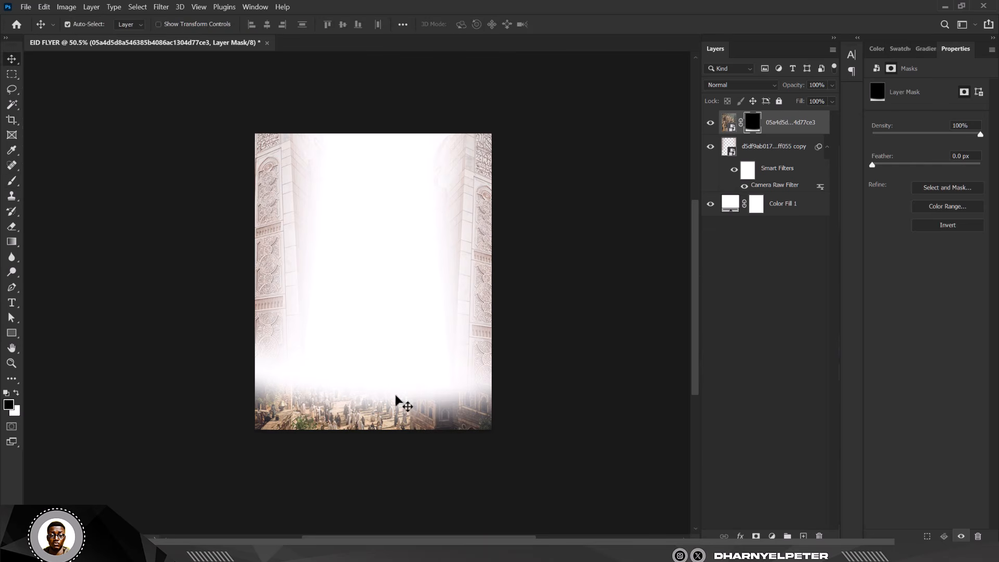
pyautogui.scroll(5, 397, 403)
pyautogui.scroll(-4, 334, 149)
pyautogui.scroll(3, 336, 152)
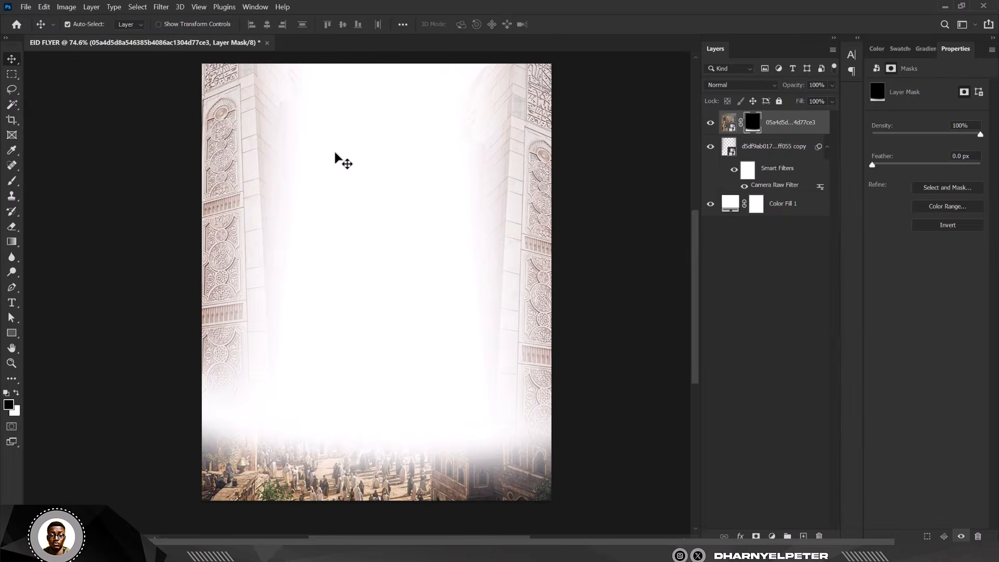
pyautogui.scroll(-4, 338, 139)
pyautogui.scroll(2, 339, 137)
pyautogui.scroll(2, 339, 138)
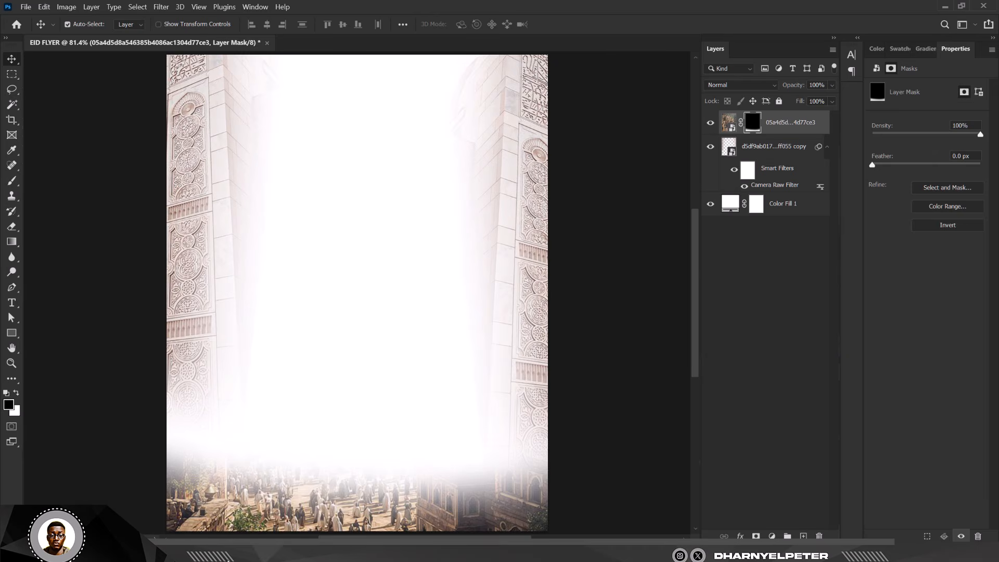
# - Place the Curve 2 lantern image into the flyer, scaling it to about 15% and hanging it from the top centre
pyautogui.moveTo(230, 551)
pyautogui.click(380, 495)
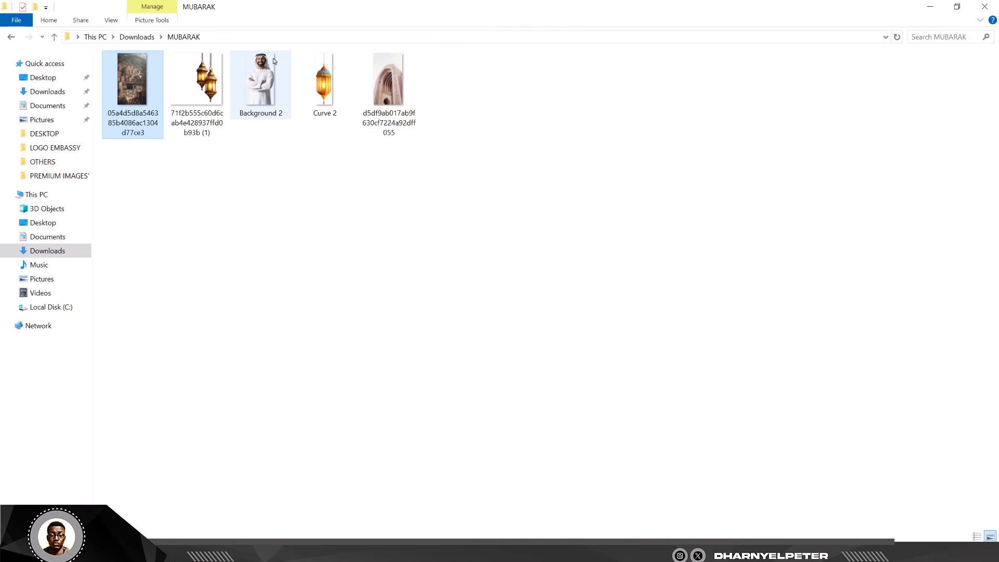
pyautogui.click(338, 97)
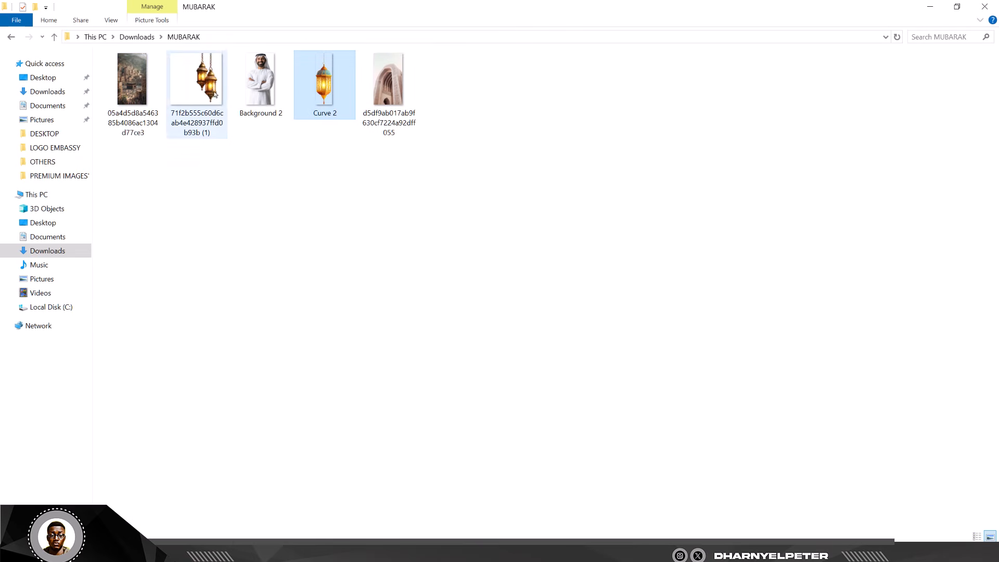
pyautogui.moveTo(321, 83); pyautogui.dragTo(338, 212)
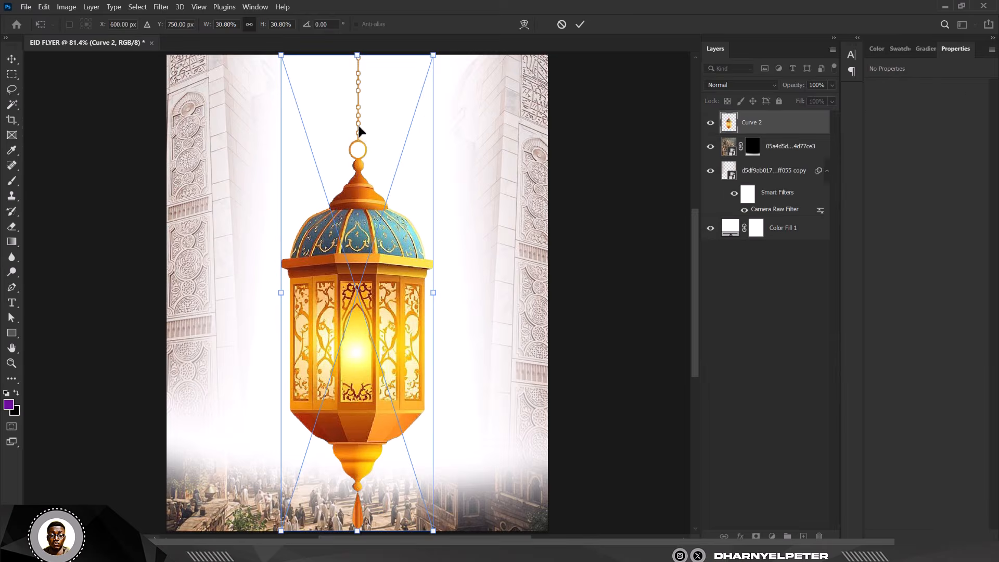
pyautogui.scroll(-2, 360, 129)
pyautogui.moveTo(420, 65); pyautogui.dragTo(397, 161)
pyautogui.moveTo(384, 262); pyautogui.dragTo(366, 169)
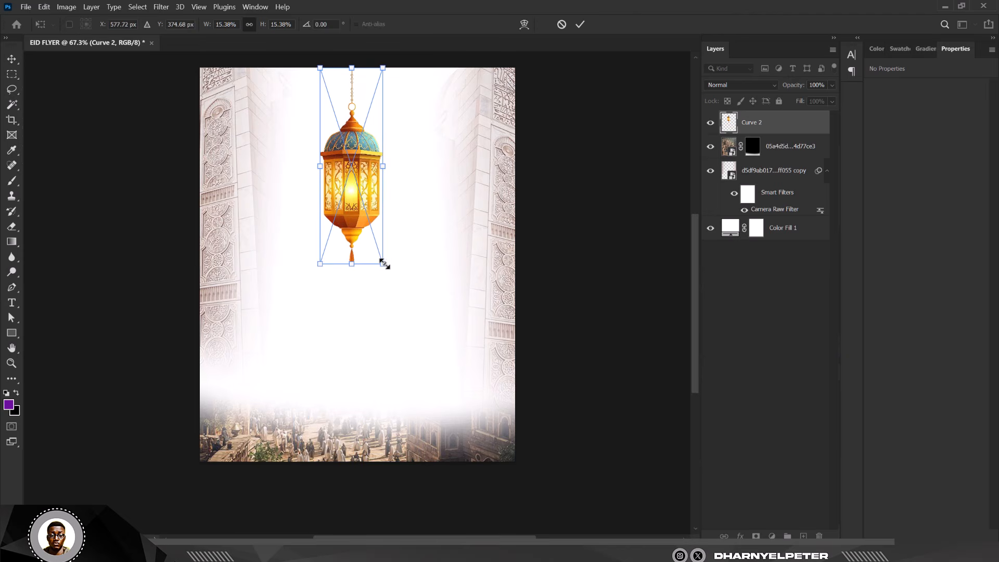
pyautogui.moveTo(383, 264); pyautogui.dragTo(391, 275)
pyautogui.moveTo(367, 219); pyautogui.dragTo(389, 215)
pyautogui.press('Return')
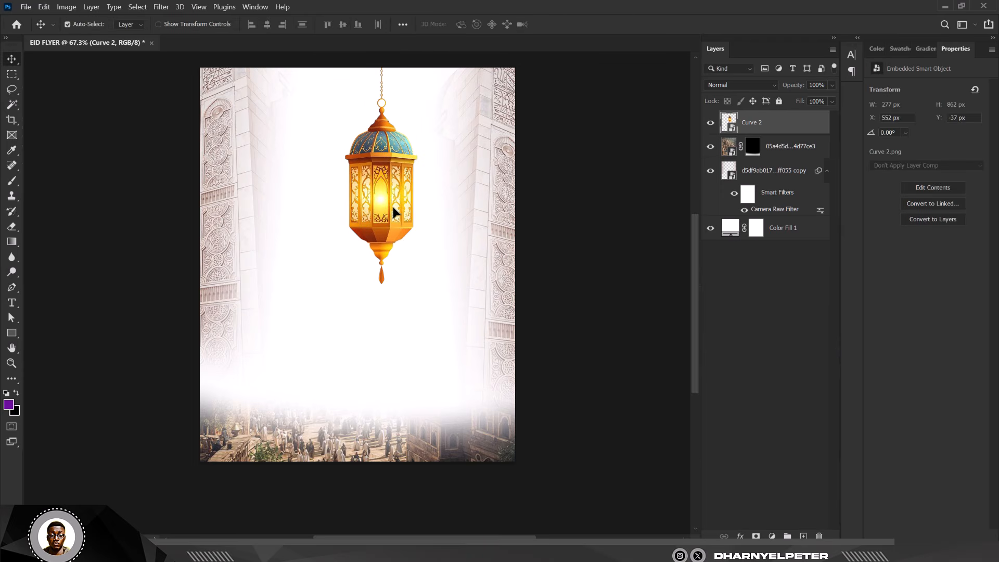
# - Duplicate the lantern, scale the copy down to about 14% and position it beside the original
pyautogui.hotkey('ctrl', 'j')
pyautogui.hotkey('ctrl', 't')
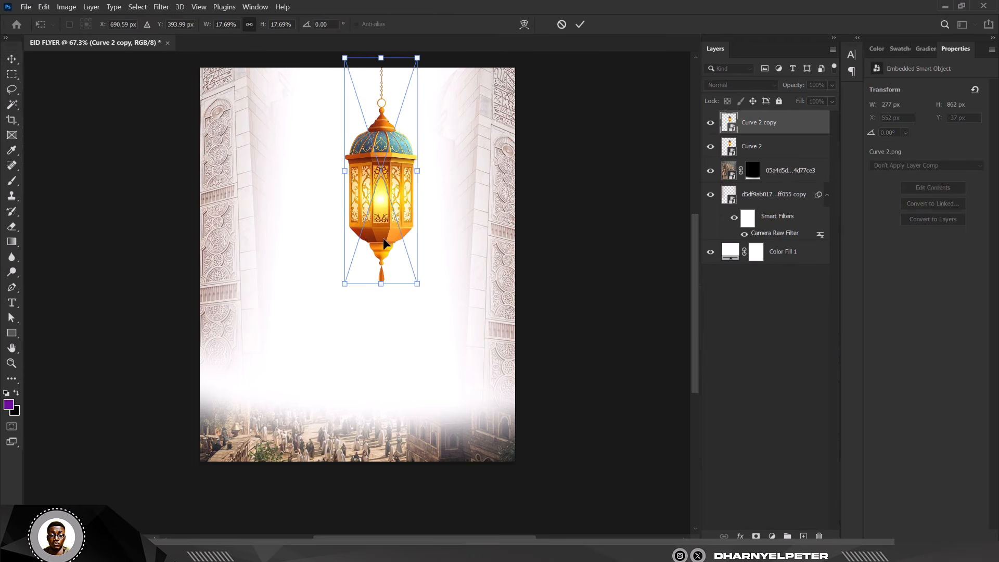
pyautogui.moveTo(415, 286); pyautogui.dragTo(364, 252)
pyautogui.moveTo(379, 161); pyautogui.dragTo(351, 162)
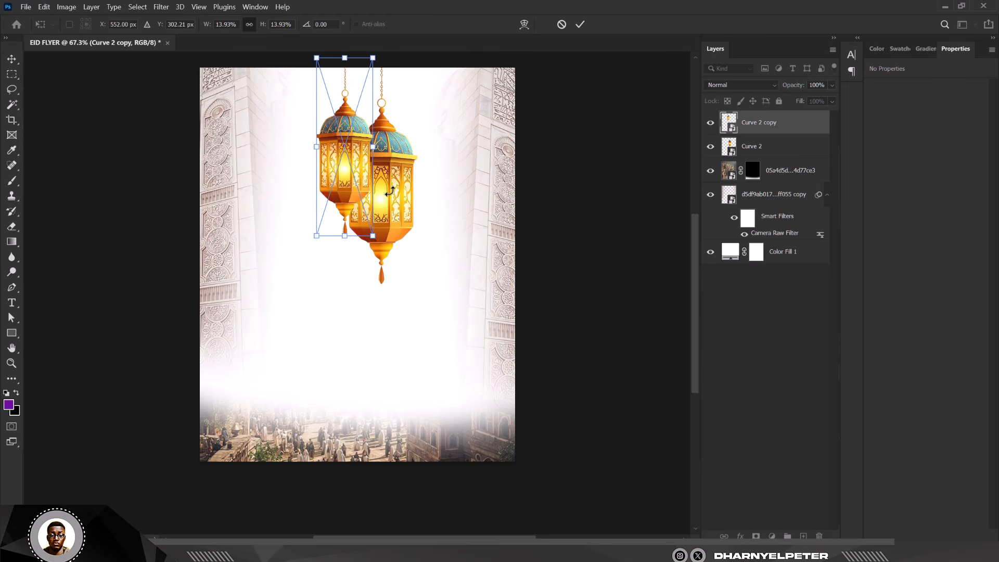
pyautogui.press('Return')
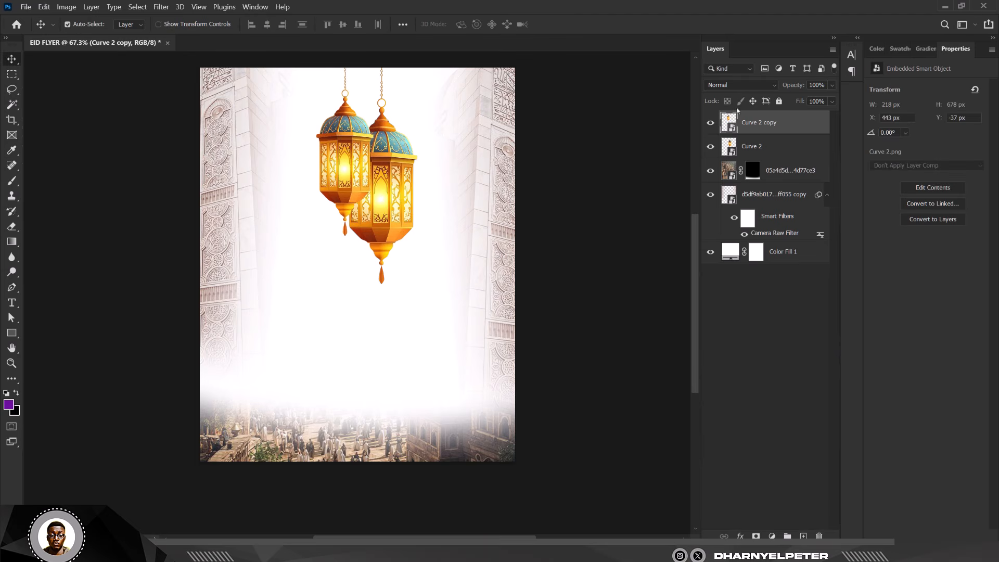
# - Move the smaller lantern to the right of the original, then nudge both lanterns left together
pyautogui.moveTo(347, 172); pyautogui.dragTo(418, 167)
pyautogui.keyDown('shift'); pyautogui.click(786, 150); pyautogui.keyUp('shift')
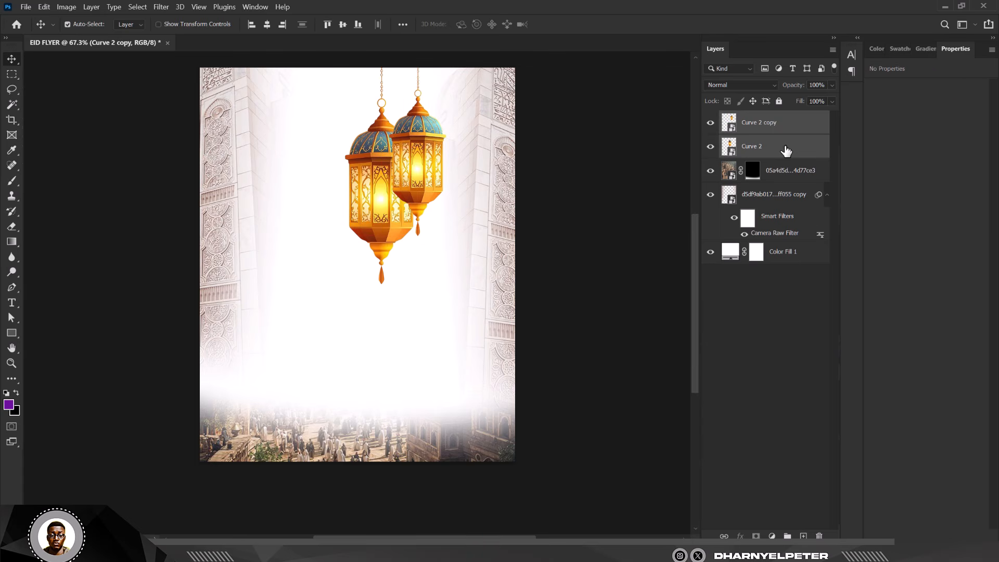
pyautogui.hotkey('shift', 'Left')
pyautogui.hotkey('shift', 'Left')
pyautogui.hotkey('shift', 'Left')
pyautogui.hotkey('shift', 'Left')
pyautogui.hotkey('shift', 'Left')
pyautogui.hotkey('shift', 'Left')
pyautogui.hotkey('shift', 'Left')
pyautogui.hotkey('shift', 'Left')
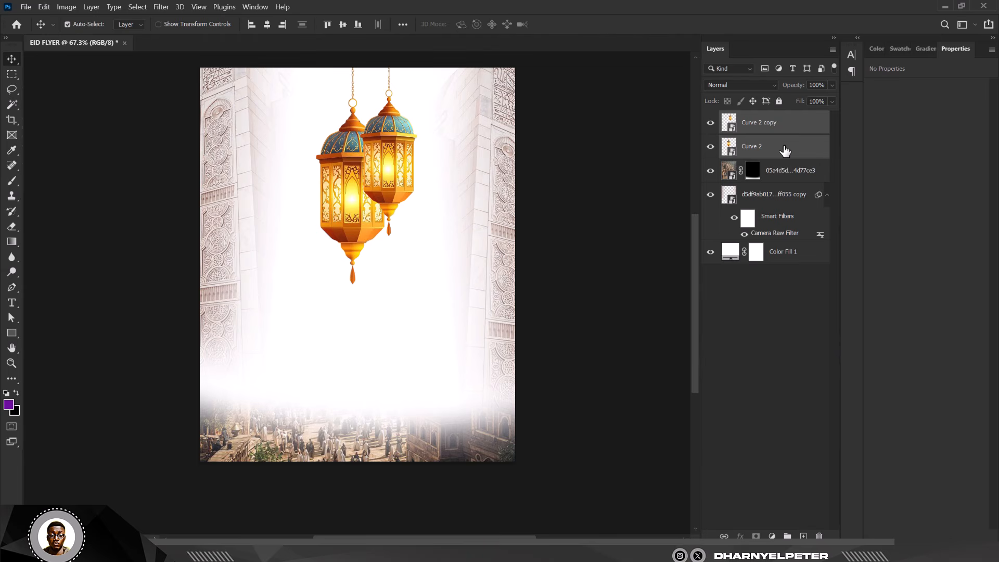
pyautogui.hotkey('shift', 'Left')
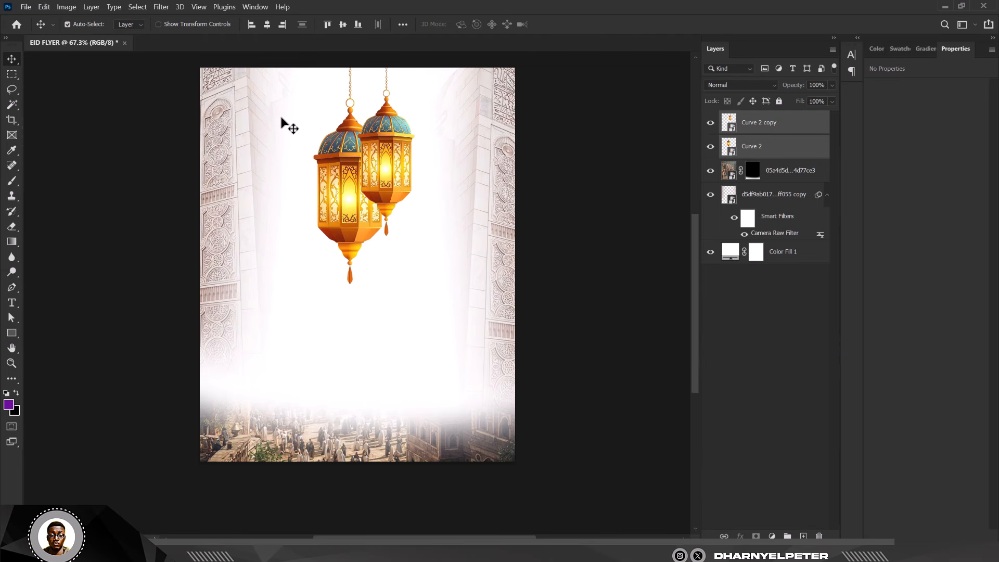
# - Nudge the two selected lanterns a few more pixels left, then deselect
pyautogui.press('Left')
pyautogui.press('Left')
pyautogui.press('Left')
pyautogui.press('Left')
pyautogui.press('Left')
pyautogui.press('Left')
pyautogui.press('Left')
pyautogui.press('Left')
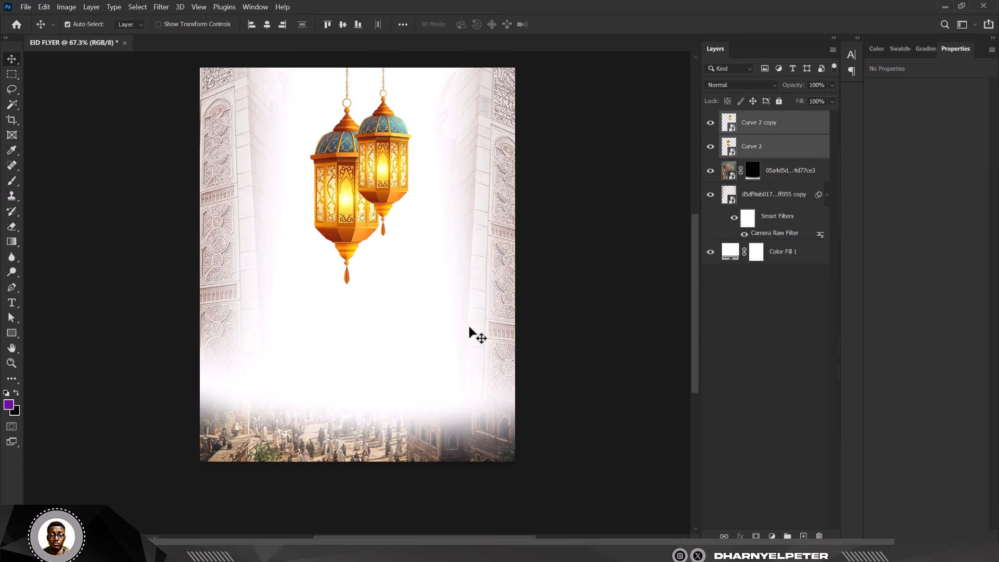
pyautogui.click(609, 182)
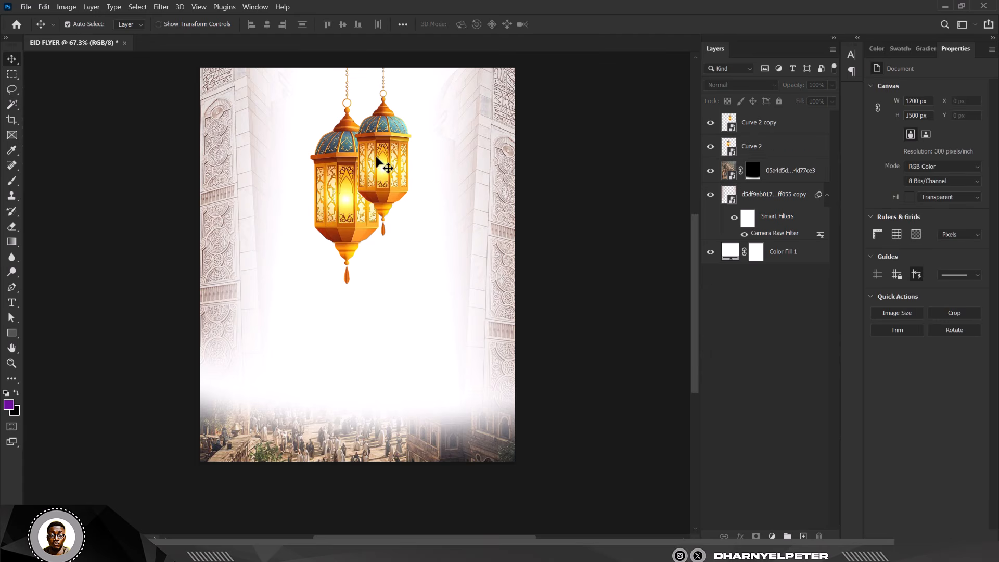
# - Group the Kaaba photo, mosque arch and colour fill layers into a folder named BG
pyautogui.click(799, 176)
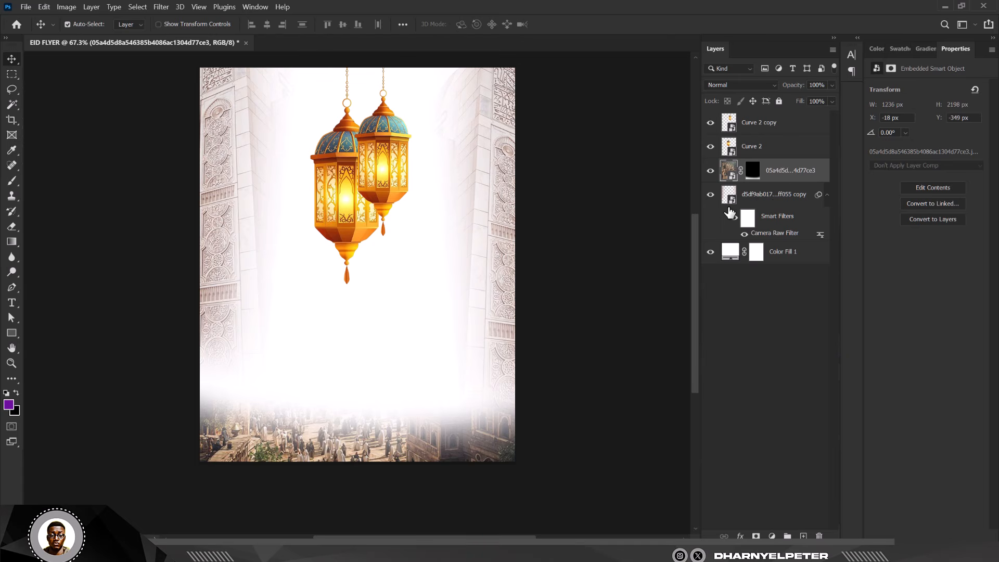
pyautogui.keyDown('shift'); pyautogui.click(798, 253); pyautogui.keyUp('shift')
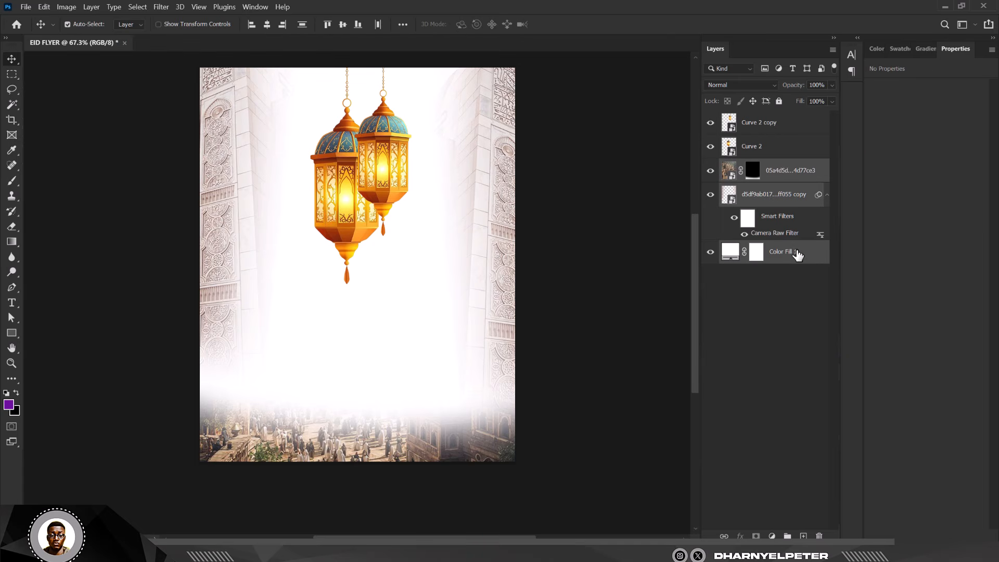
pyautogui.hotkey('ctrl', 'g')
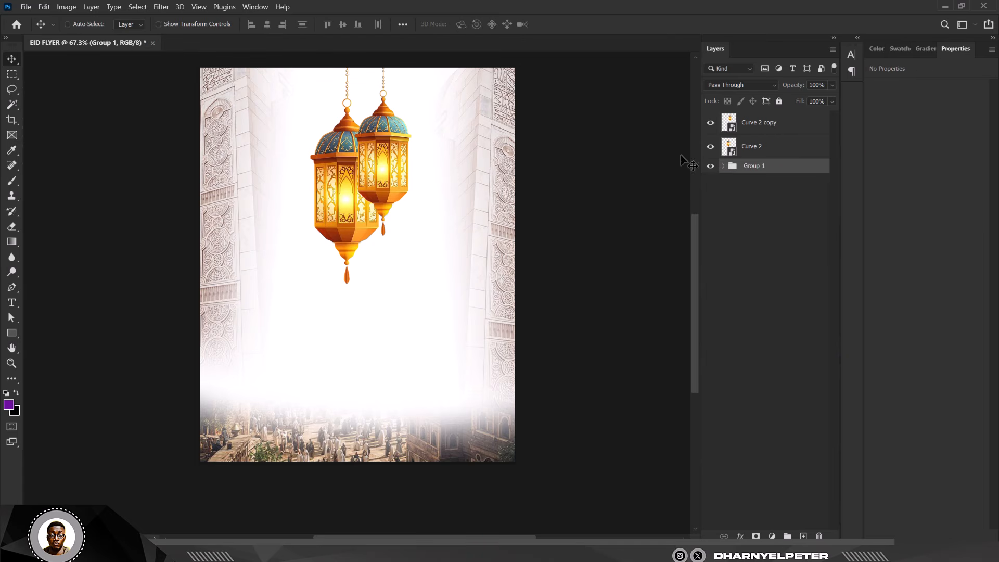
pyautogui.click(710, 165)
pyautogui.click(711, 166)
pyautogui.doubleClick(751, 166)
pyautogui.press('Return')
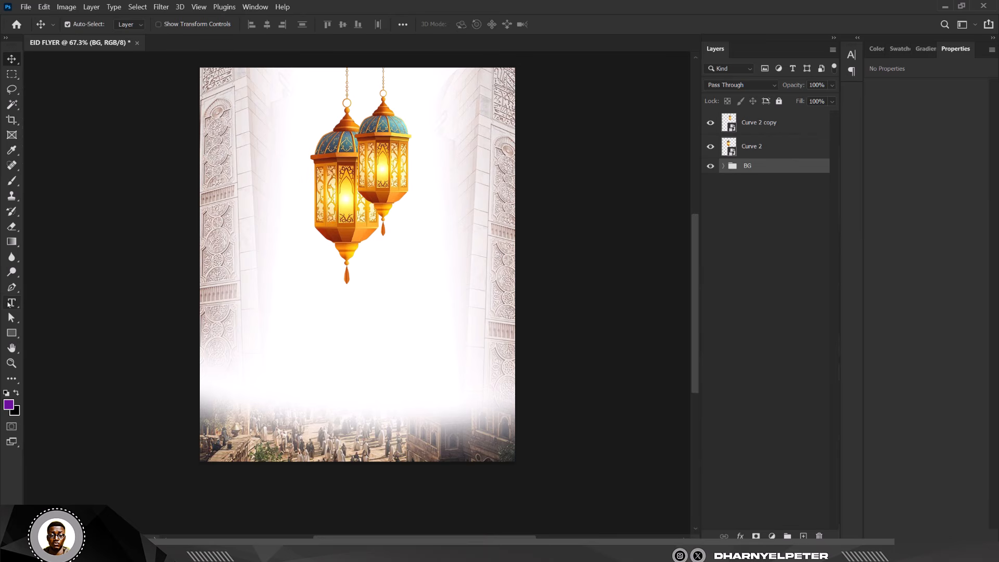
# - Add a text layer reading EID below the lanterns
pyautogui.click(10, 303)
pyautogui.click(57, 302)
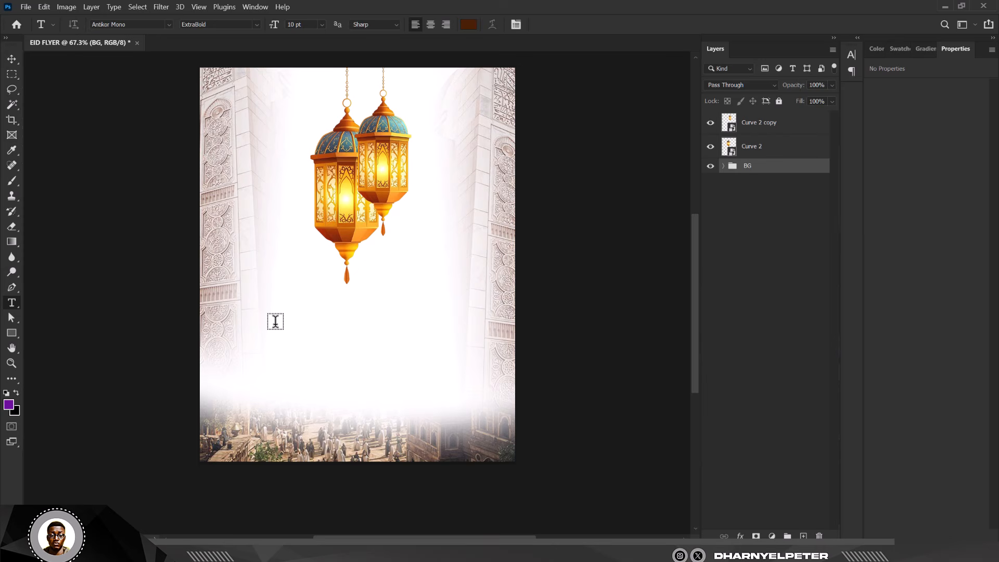
pyautogui.click(316, 324)
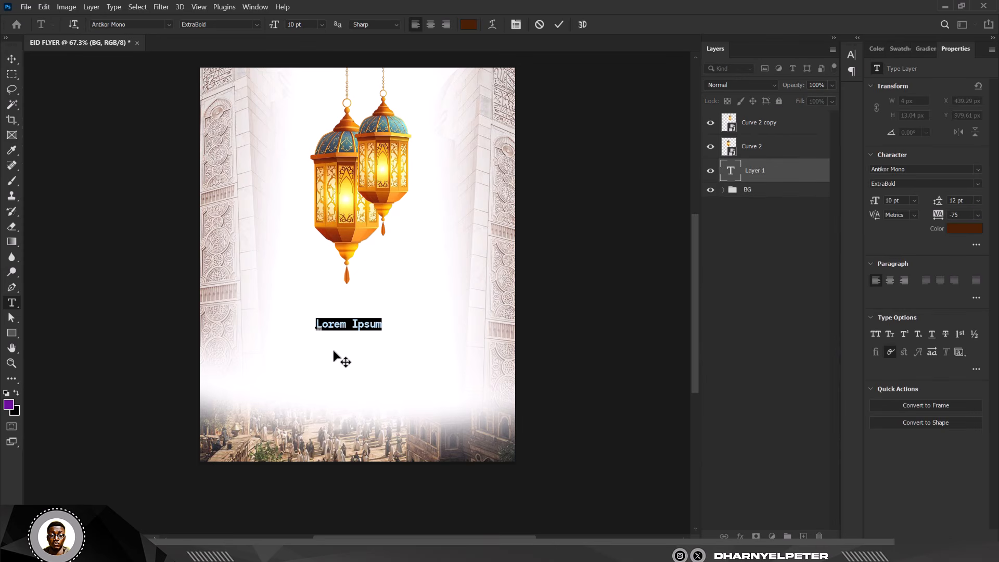
pyautogui.write('EID')
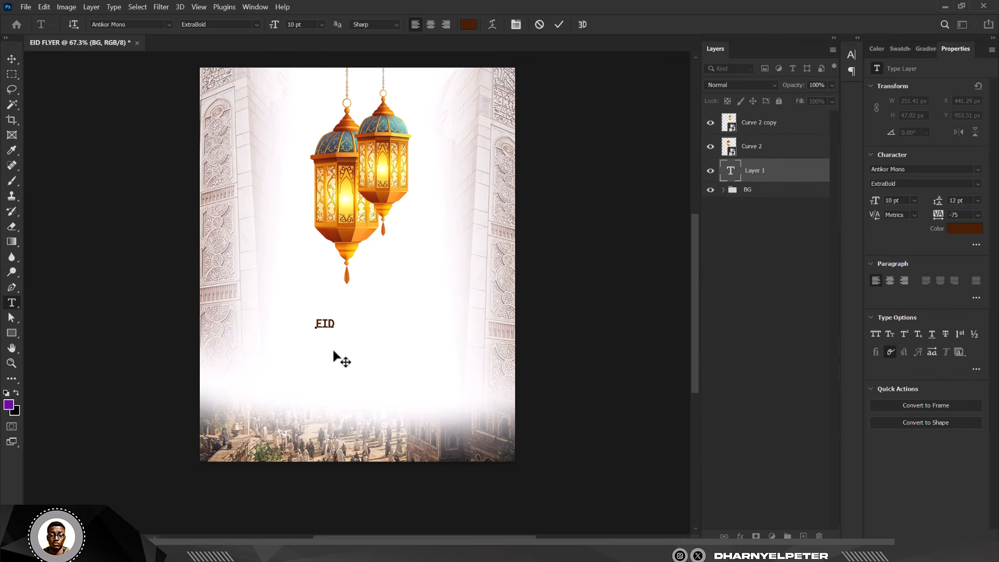
pyautogui.click(12, 59)
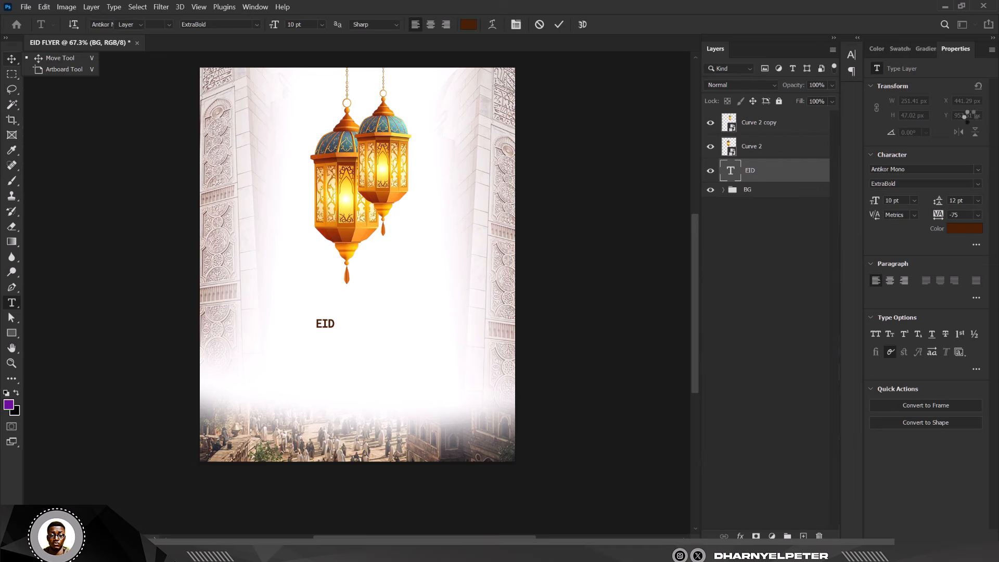
pyautogui.click(908, 169)
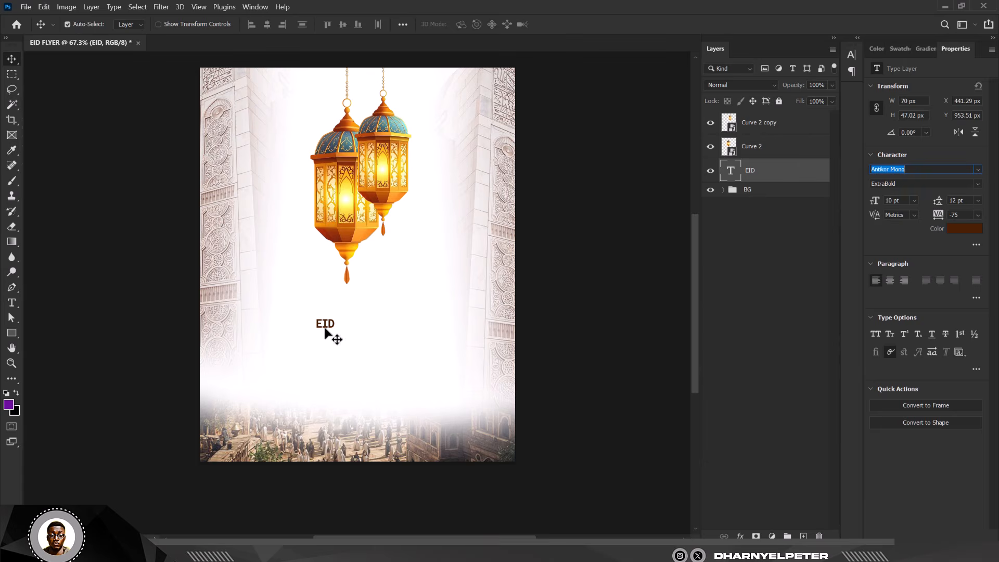
pyautogui.write('t')
pyautogui.press('Escape')
# - Enlarge the EID text to about 82 pt and centre it just below the lanterns
pyautogui.click(339, 326)
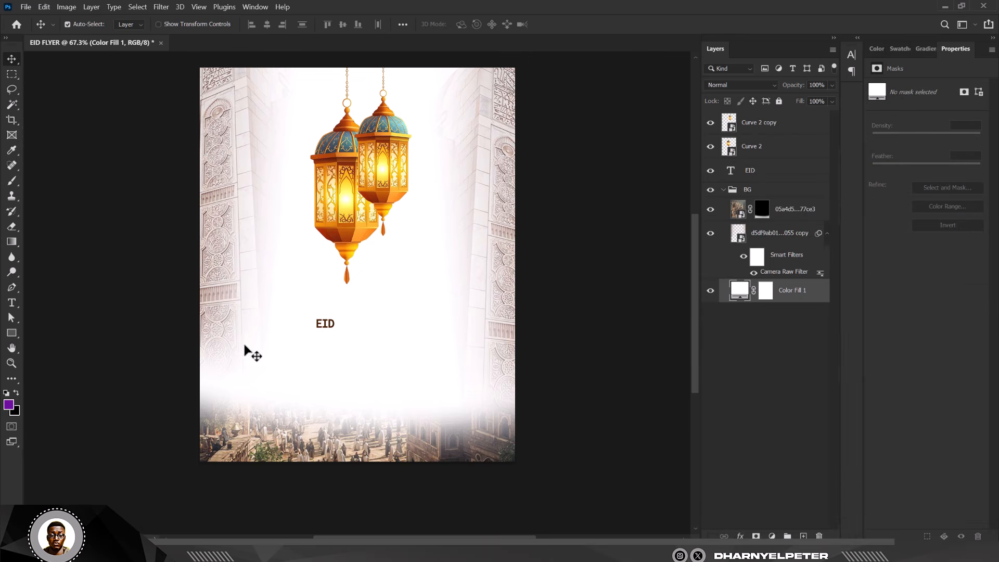
pyautogui.keyDown('ctrl'); pyautogui.click(326, 326); pyautogui.keyUp('ctrl')
pyautogui.hotkey('ctrl', 't')
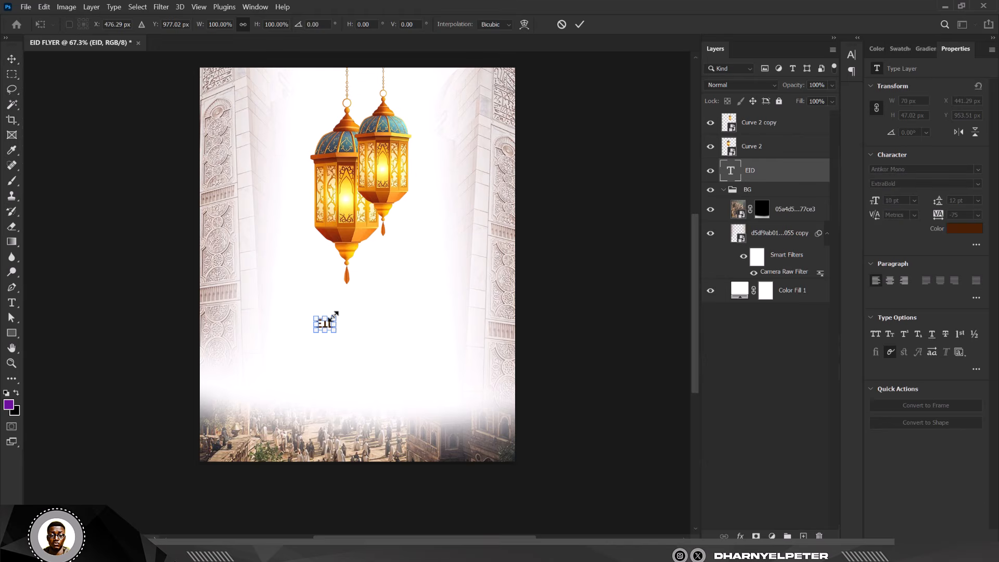
pyautogui.moveTo(340, 314); pyautogui.dragTo(472, 216)
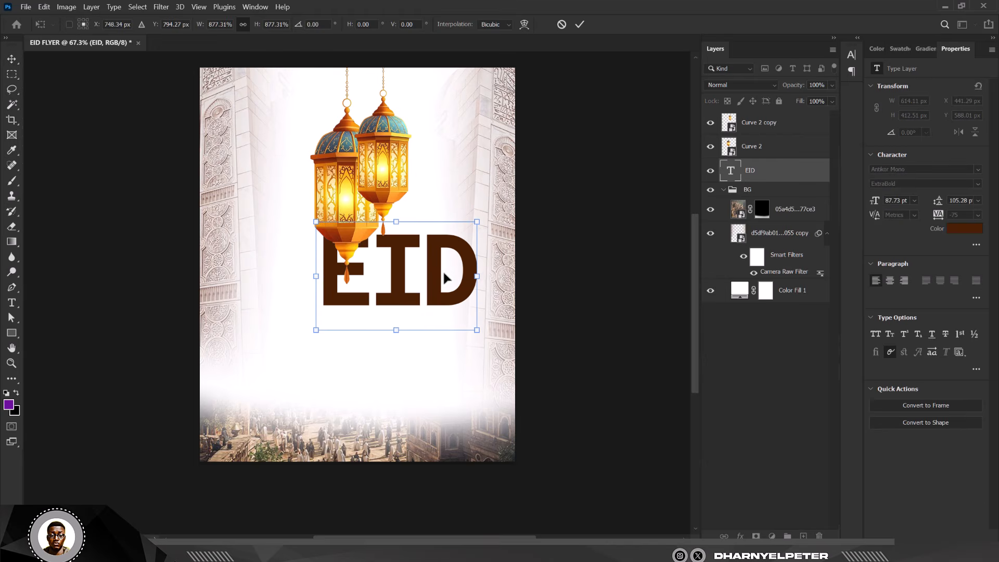
pyautogui.moveTo(443, 270); pyautogui.dragTo(417, 309)
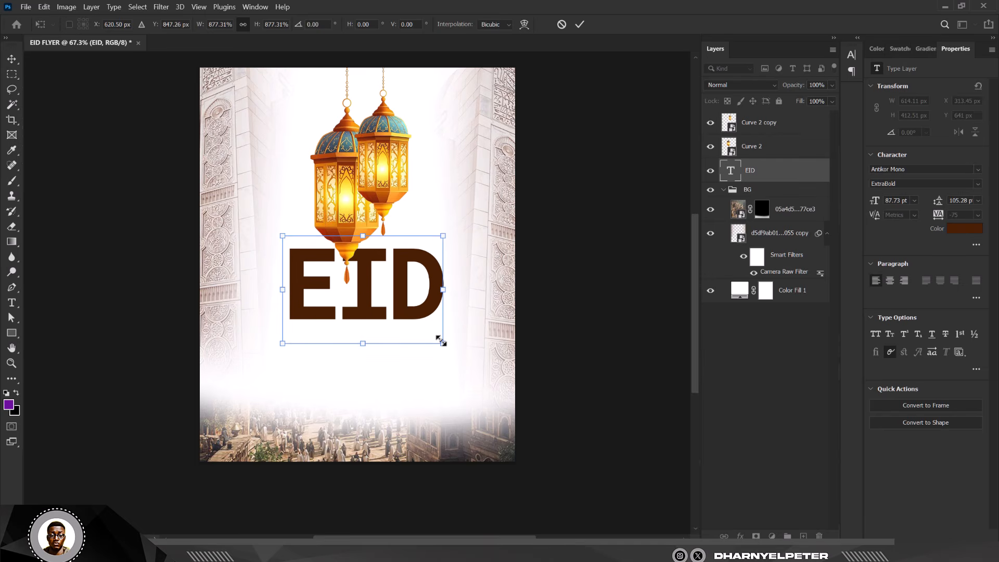
pyautogui.moveTo(443, 344); pyautogui.dragTo(438, 340)
pyautogui.press('Return')
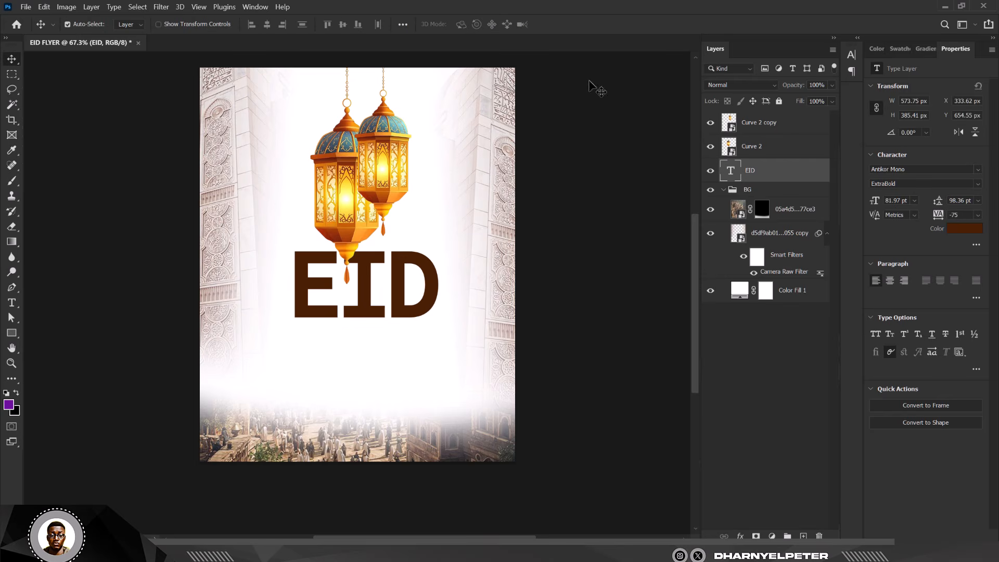
# - Select both lanterns and move them up towards the top edge
pyautogui.click(778, 141)
pyautogui.keyDown('shift'); pyautogui.click(778, 133); pyautogui.keyUp('shift')
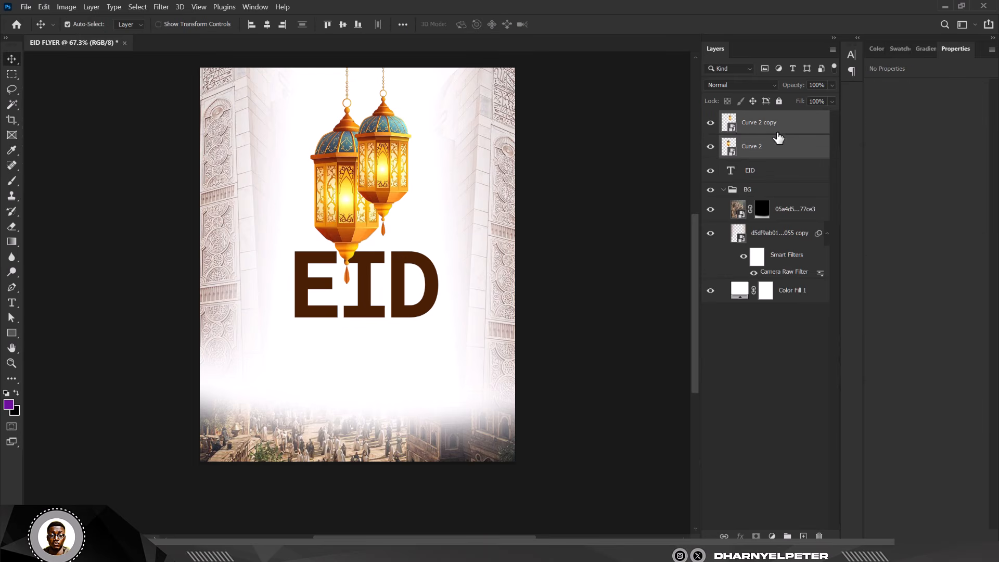
pyautogui.hotkey('shift', 'Up')
pyautogui.hotkey('shift', 'Up')
pyautogui.hotkey('shift', 'Up')
pyautogui.hotkey('shift', 'Up')
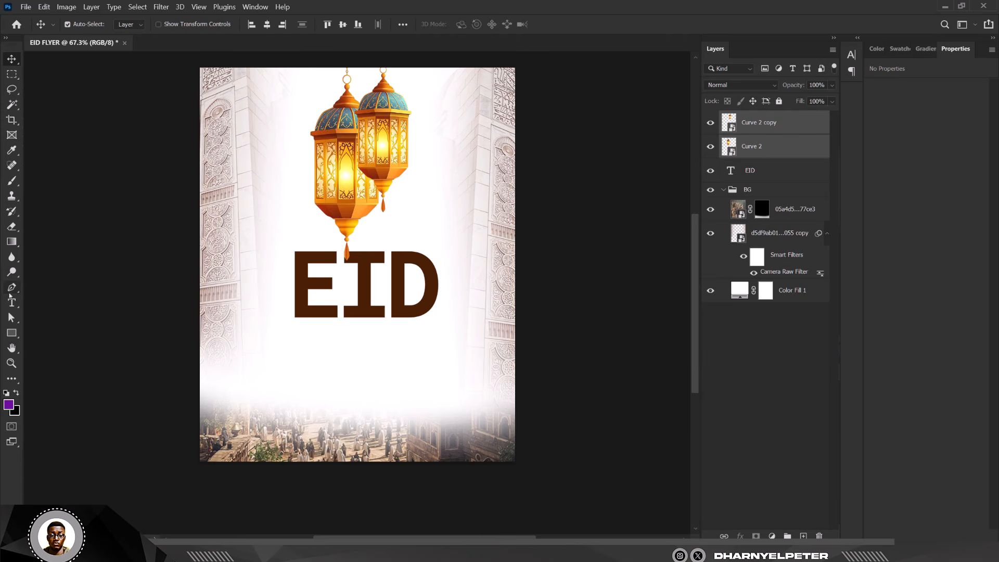
# - Add a MUBARAK text layer beneath the EID title
pyautogui.click(11, 302)
pyautogui.click(292, 349)
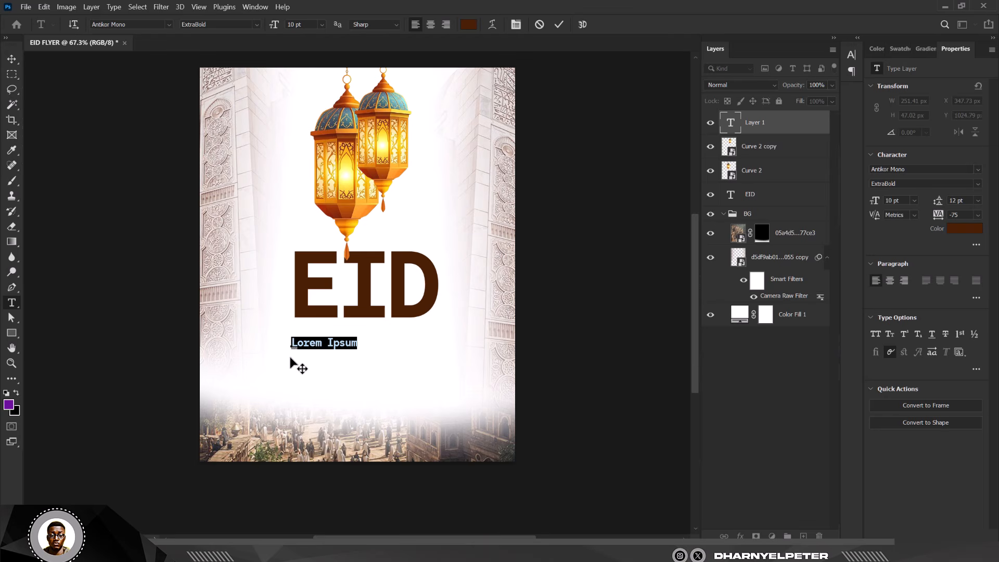
pyautogui.write('MUBARAK')
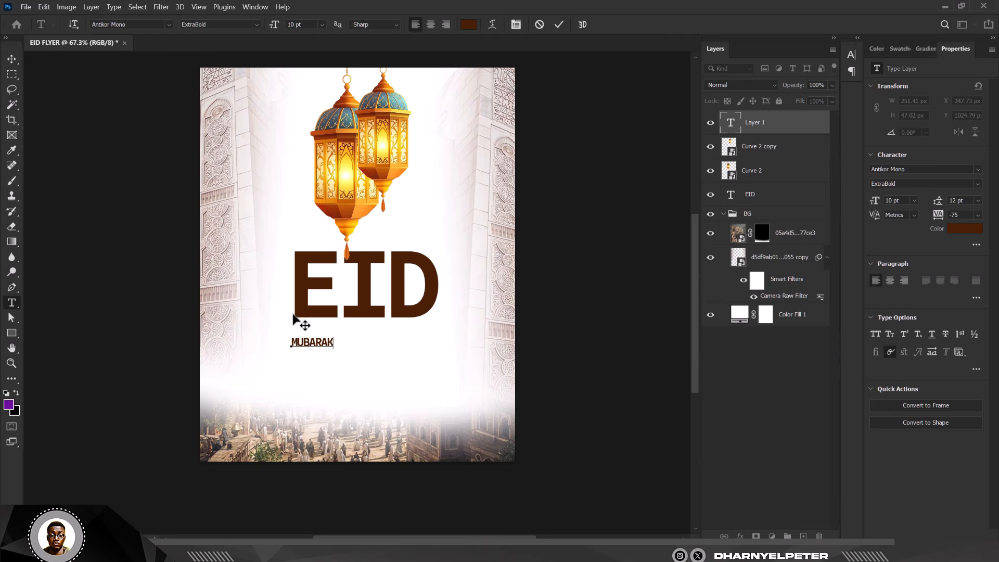
pyautogui.click(11, 59)
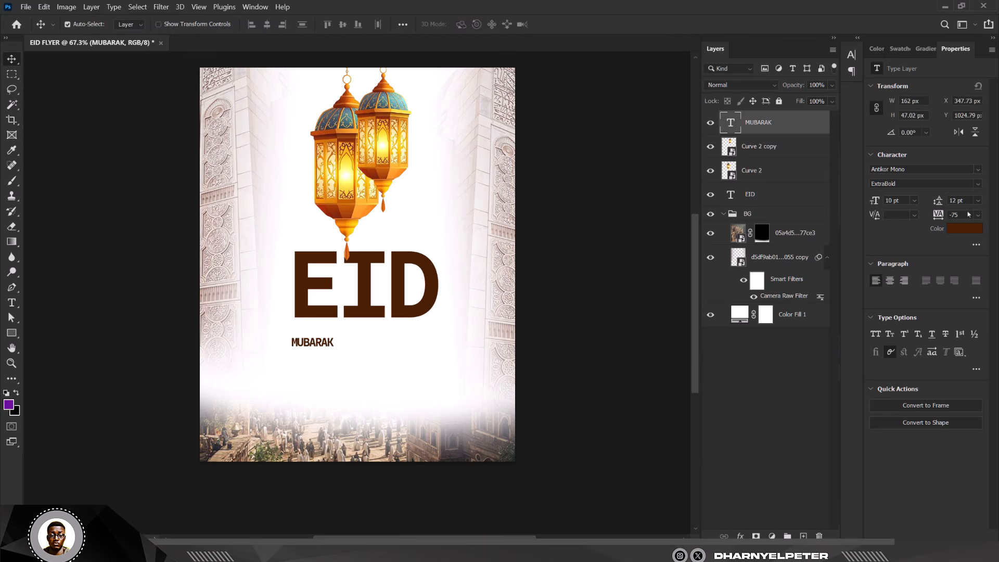
# - Change MUBARAK's font to Conthrax and move it up directly under EID
pyautogui.click(979, 169)
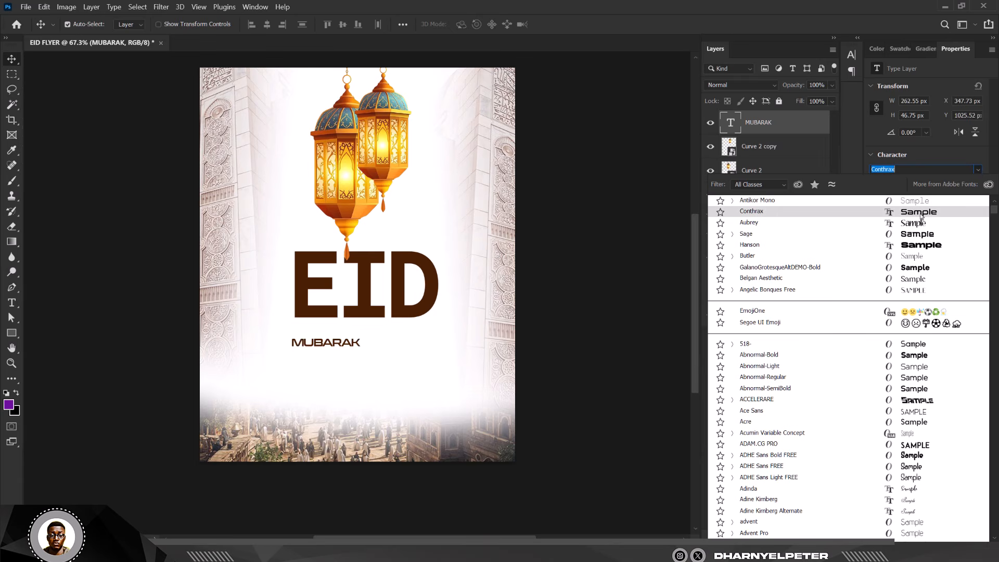
pyautogui.click(921, 212)
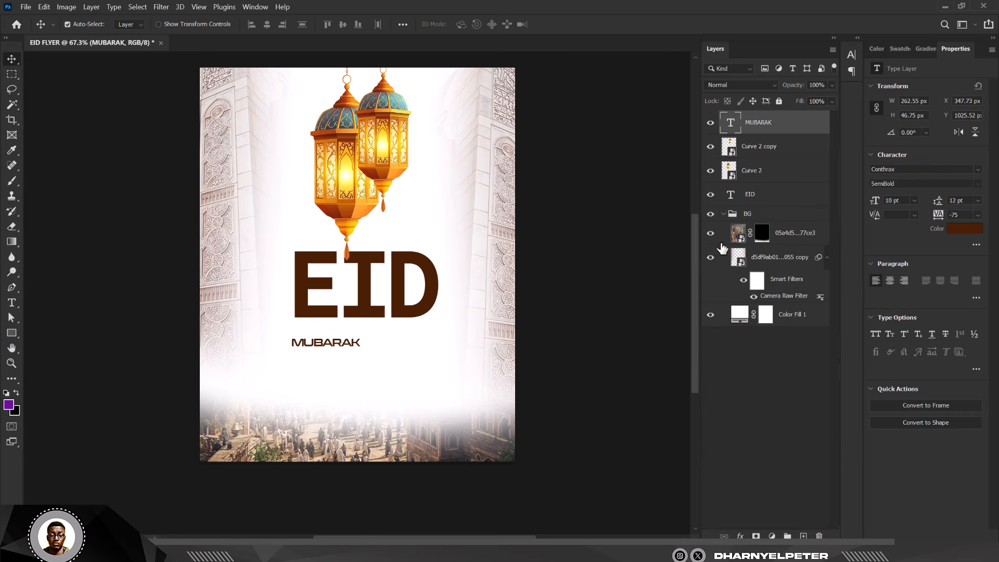
pyautogui.moveTo(344, 346); pyautogui.dragTo(347, 319)
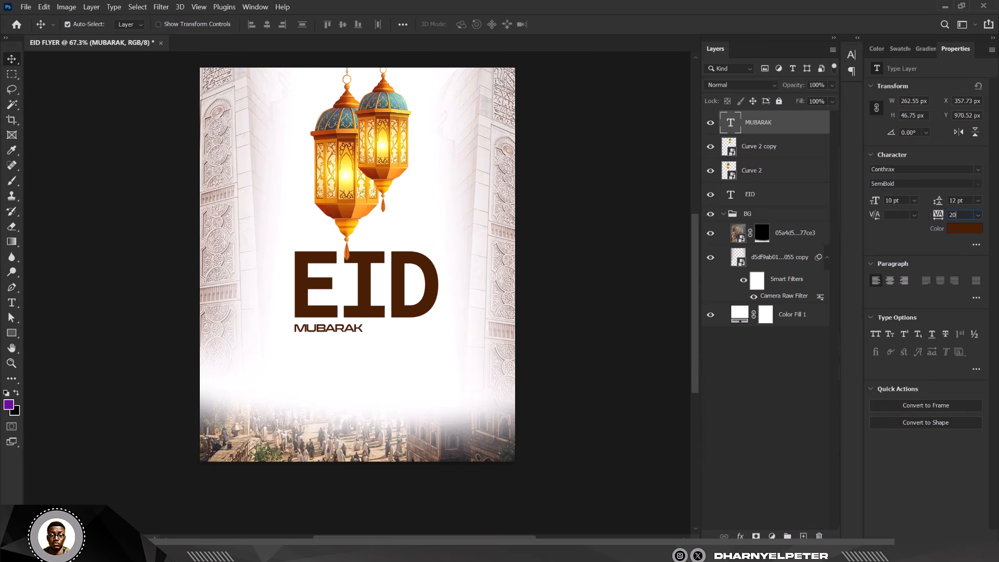
# - Set the MUBARAK text tracking to 500
pyautogui.write('0')
pyautogui.press('Return')
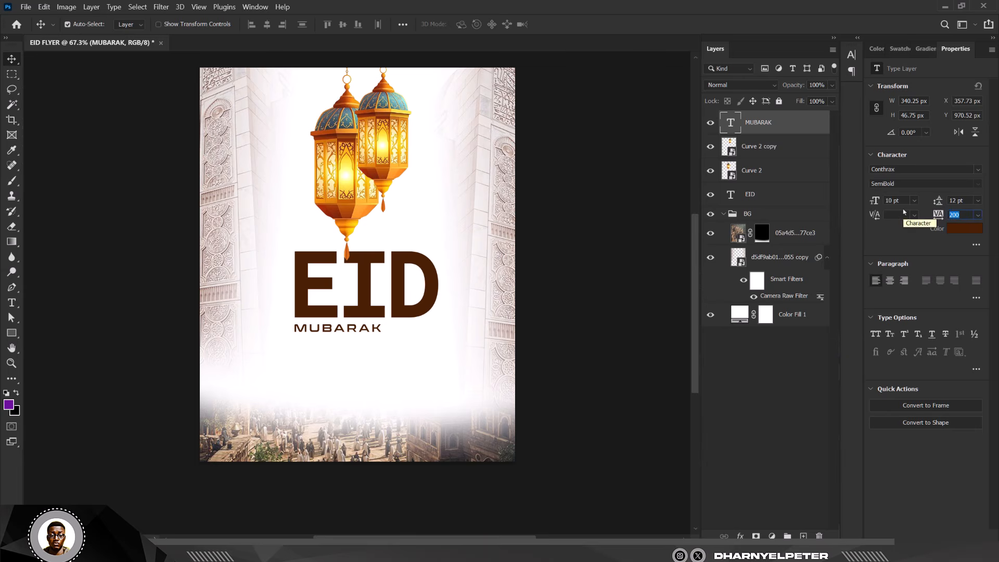
pyautogui.write('50')
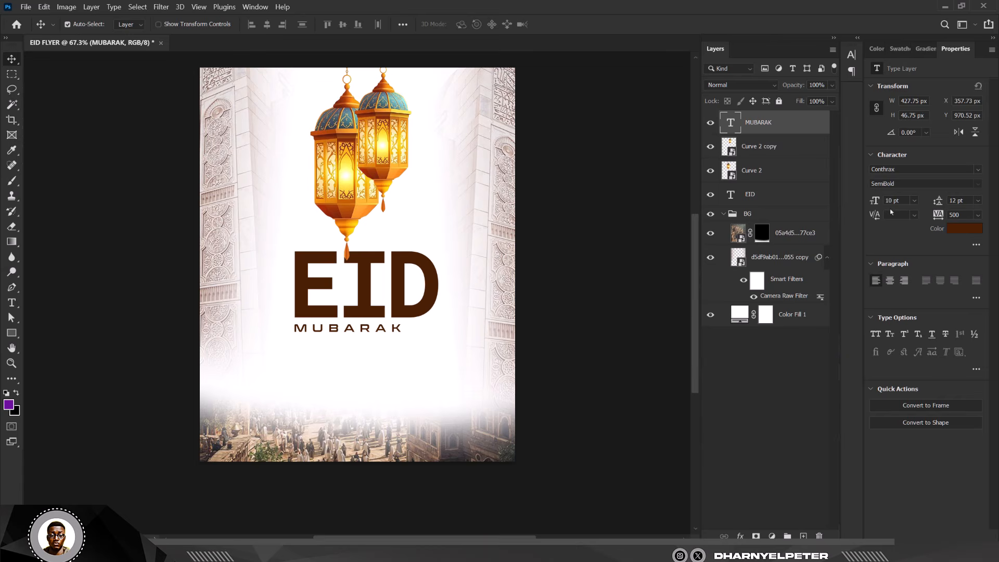
# - Shift MUBARAK right so it sits centred beneath EID
pyautogui.scroll(6, 395, 328)
pyautogui.scroll(3, 361, 345)
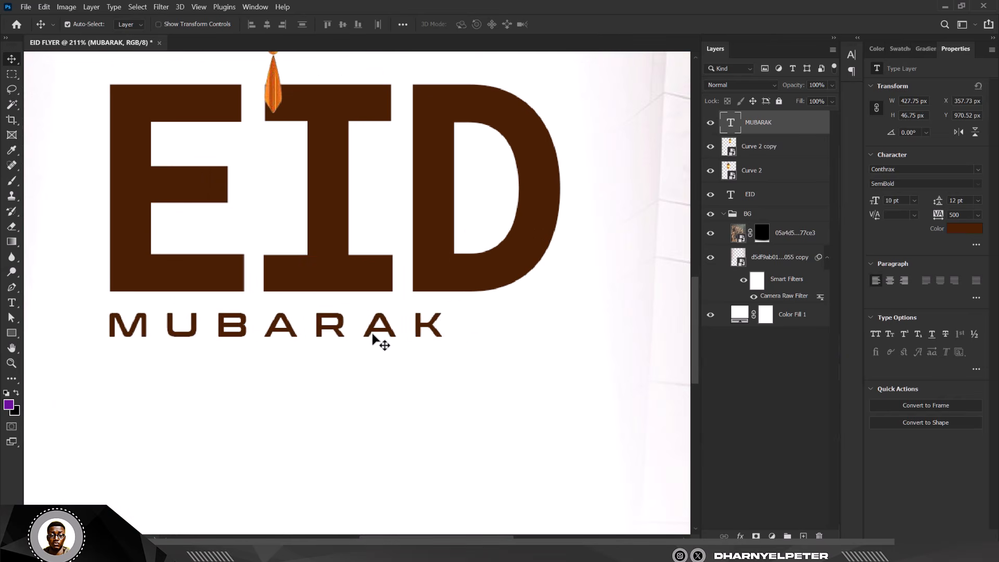
pyautogui.moveTo(379, 338); pyautogui.dragTo(415, 325)
pyautogui.scroll(-7, 481, 325)
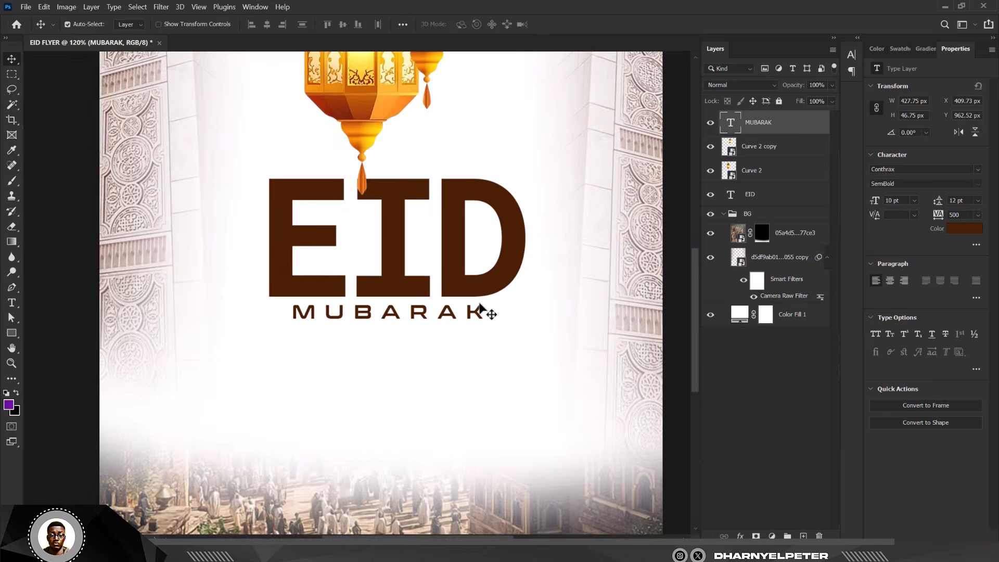
# - Scale both lanterns down to about 87% and lower them slightly above the EID title
pyautogui.scroll(4, 478, 308)
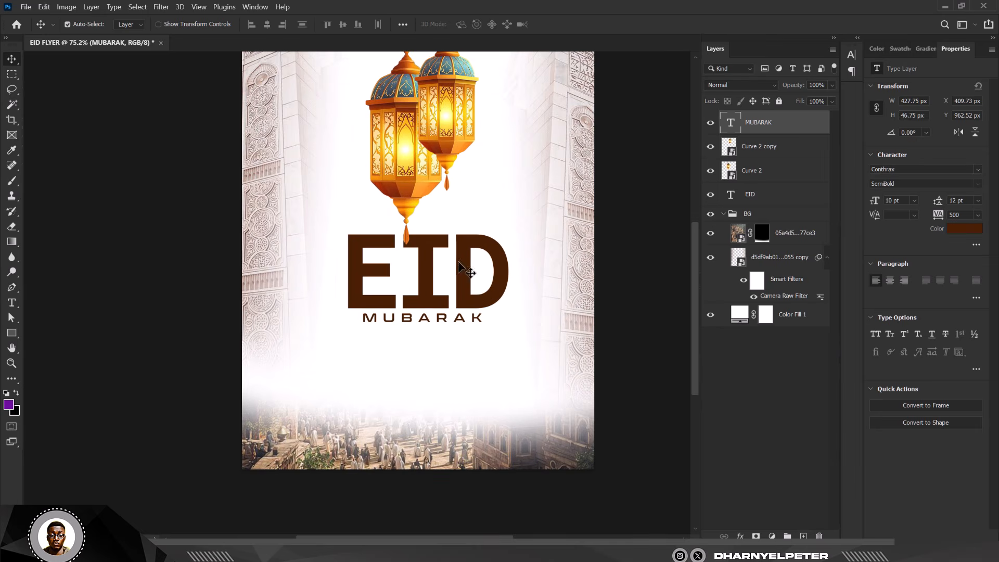
pyautogui.scroll(-2, 421, 338)
pyautogui.scroll(2, 413, 163)
pyautogui.scroll(2, 458, 177)
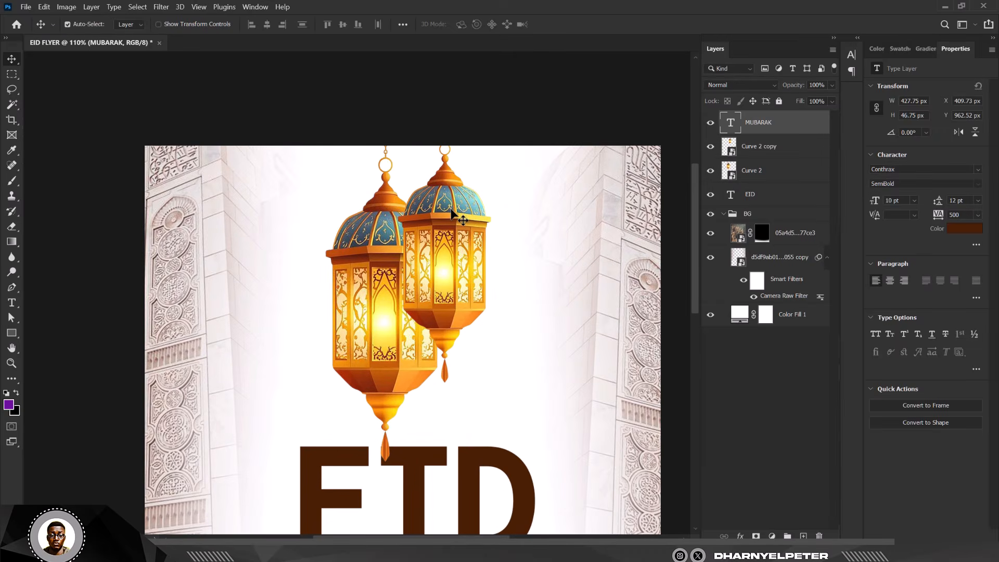
pyautogui.click(448, 208)
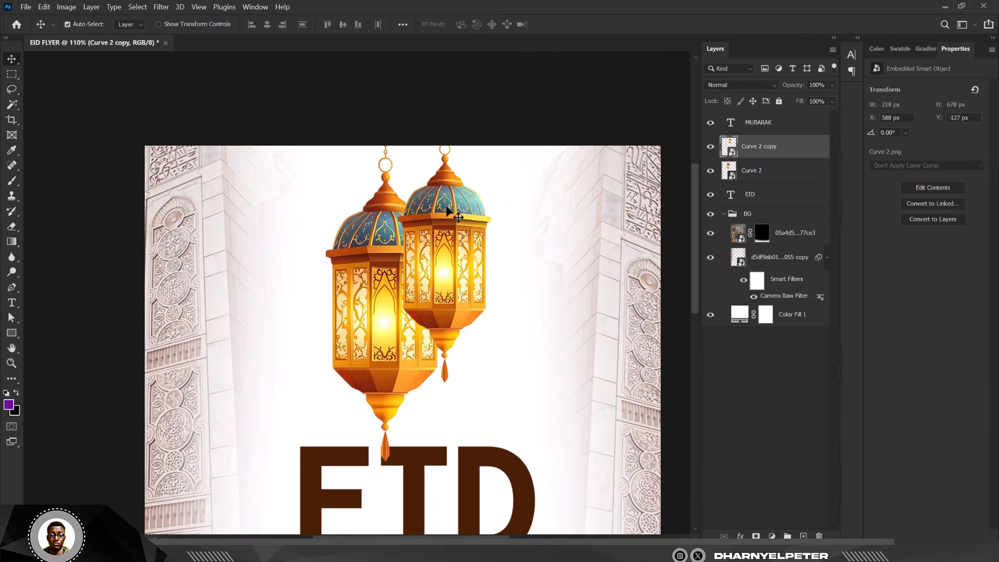
pyautogui.keyDown('shift'); pyautogui.click(770, 173); pyautogui.keyUp('shift')
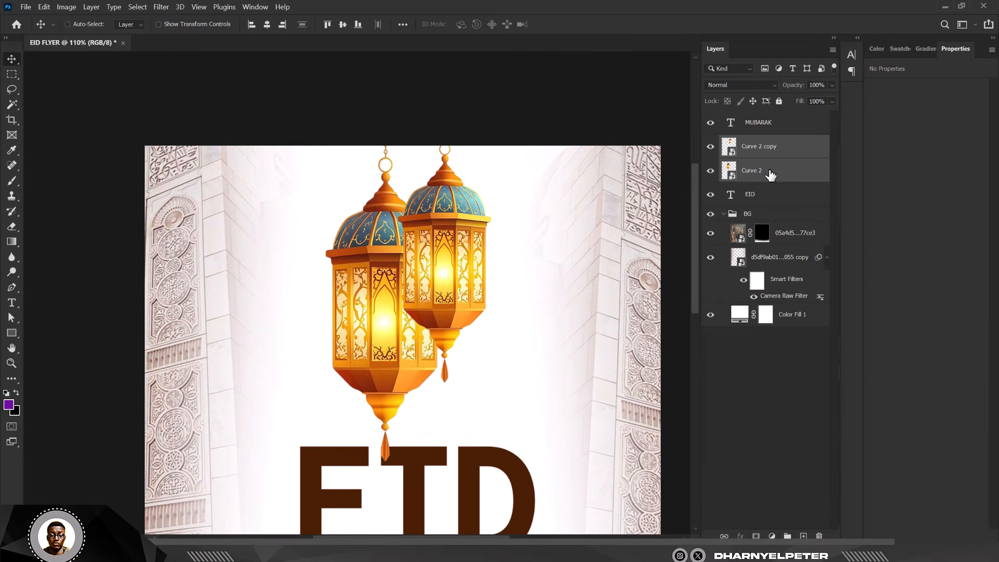
pyautogui.hotkey('ctrl', 't')
pyautogui.scroll(-3, 519, 285)
pyautogui.moveTo(504, 161); pyautogui.dragTo(497, 180)
pyautogui.moveTo(469, 264); pyautogui.dragTo(470, 278)
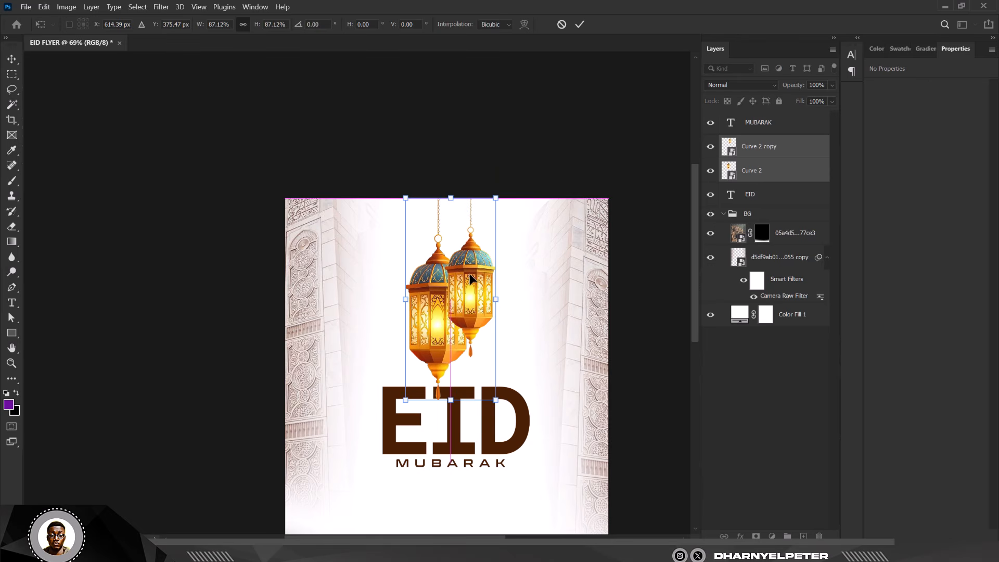
pyautogui.scroll(-3, 446, 305)
pyautogui.scroll(1, 461, 325)
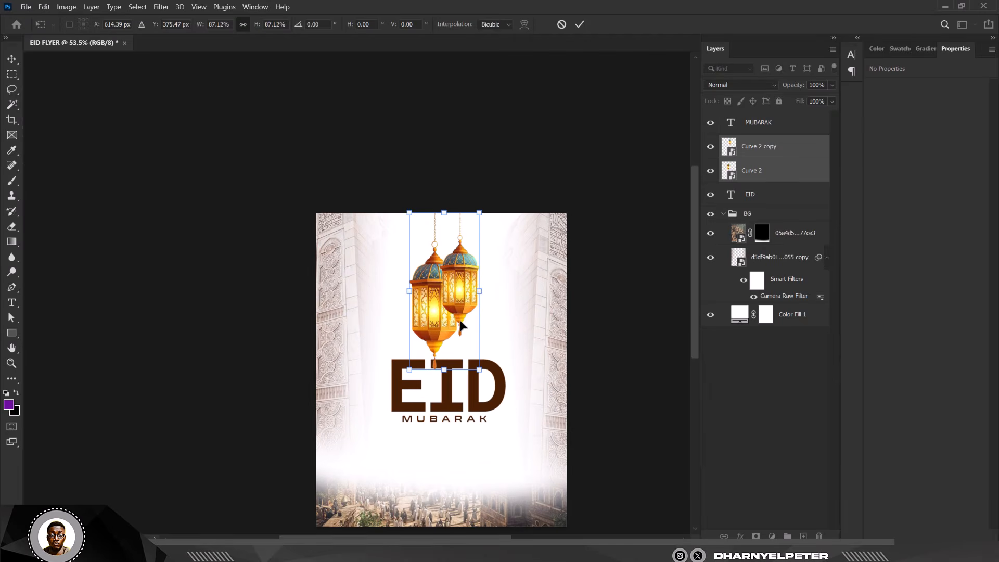
pyautogui.press('Return')
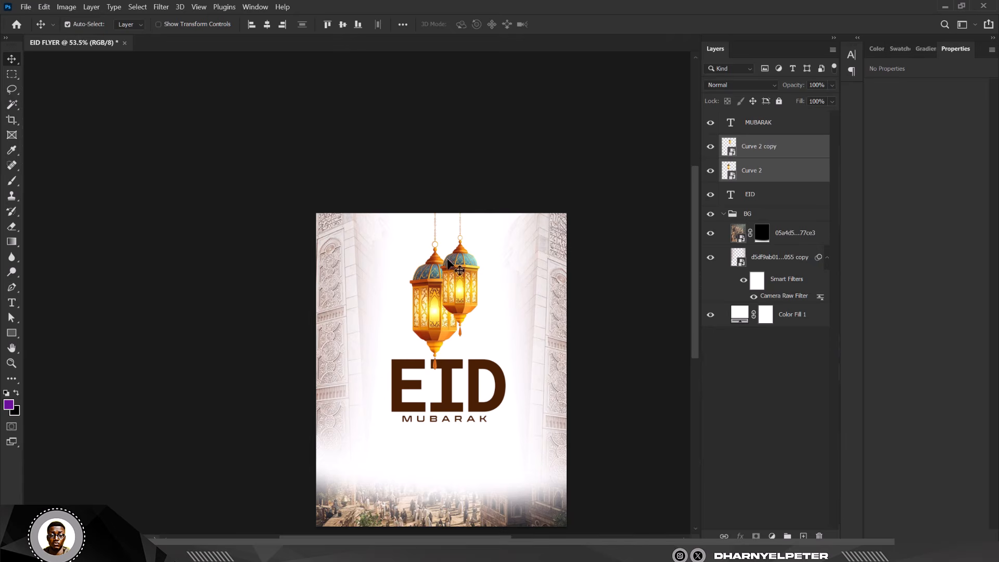
# - Zoom in and out to inspect the EID MUBARAK title and lantern layout
pyautogui.scroll(5, 445, 217)
pyautogui.scroll(-6, 516, 237)
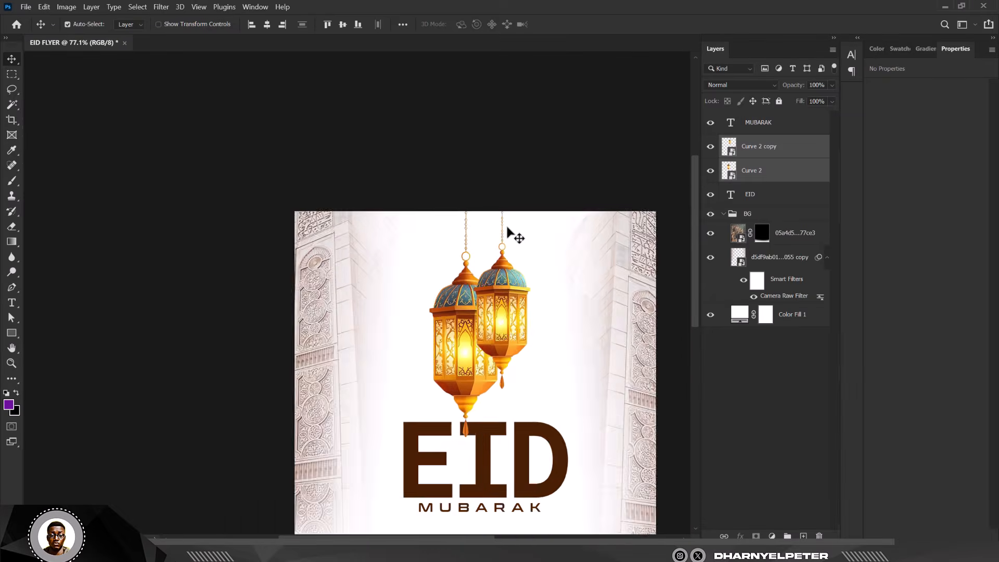
pyautogui.scroll(3, 499, 416)
pyautogui.scroll(2, 497, 426)
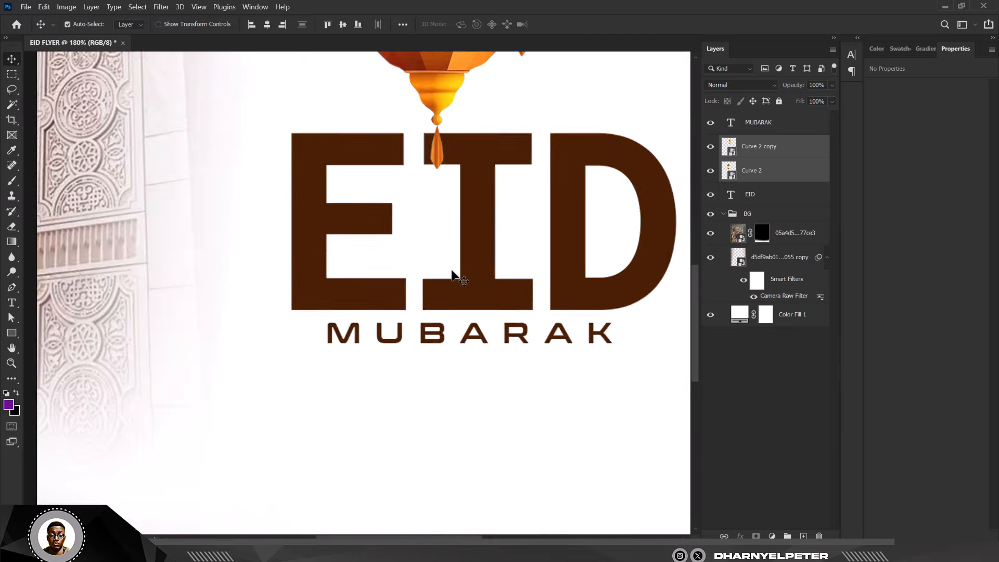
pyautogui.scroll(-3, 452, 274)
pyautogui.scroll(-1, 446, 270)
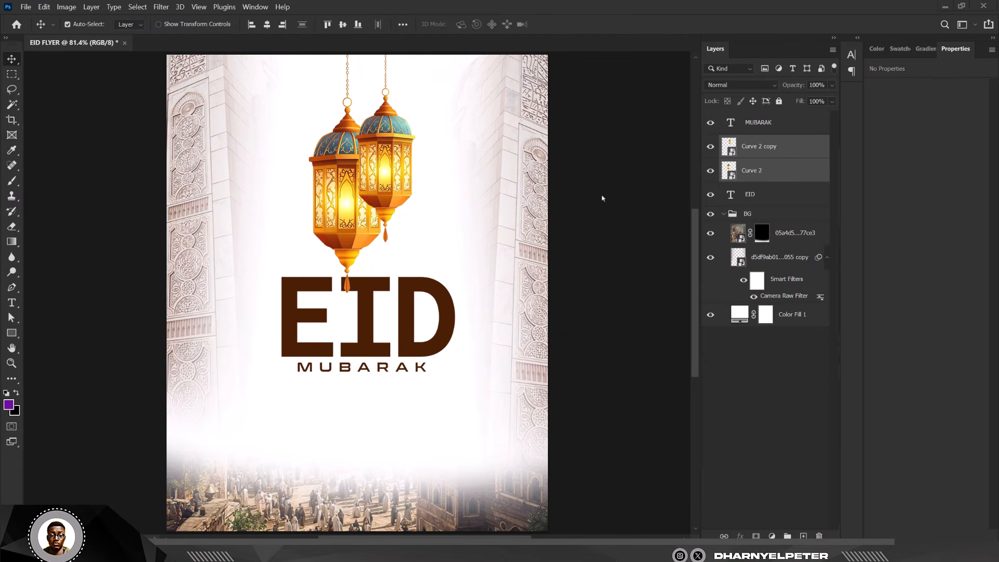
pyautogui.scroll(-1, 553, 203)
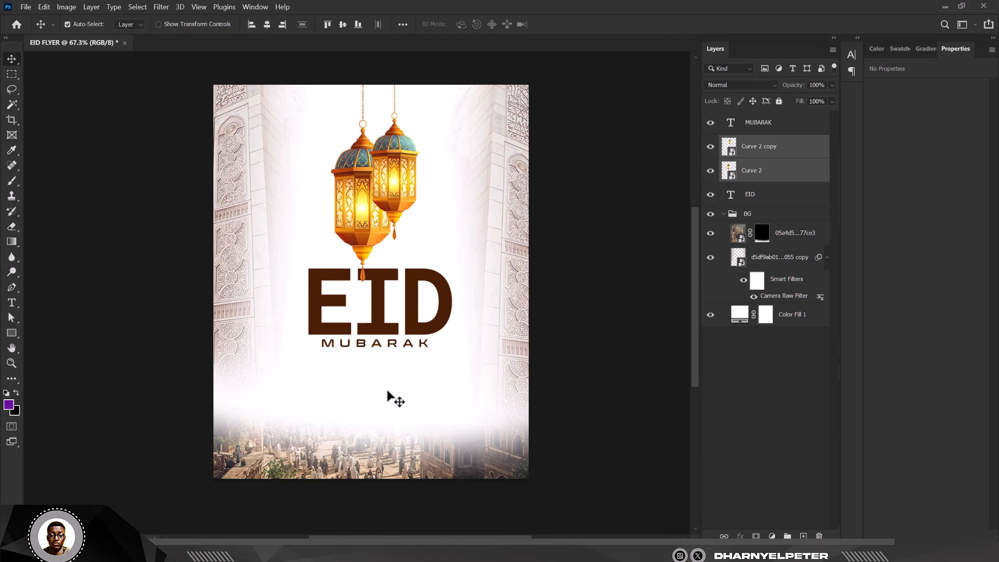
# - Create a paragraph text box below MUBARAK using the GalanoGrotesqueAlt Medium font
pyautogui.click(12, 303)
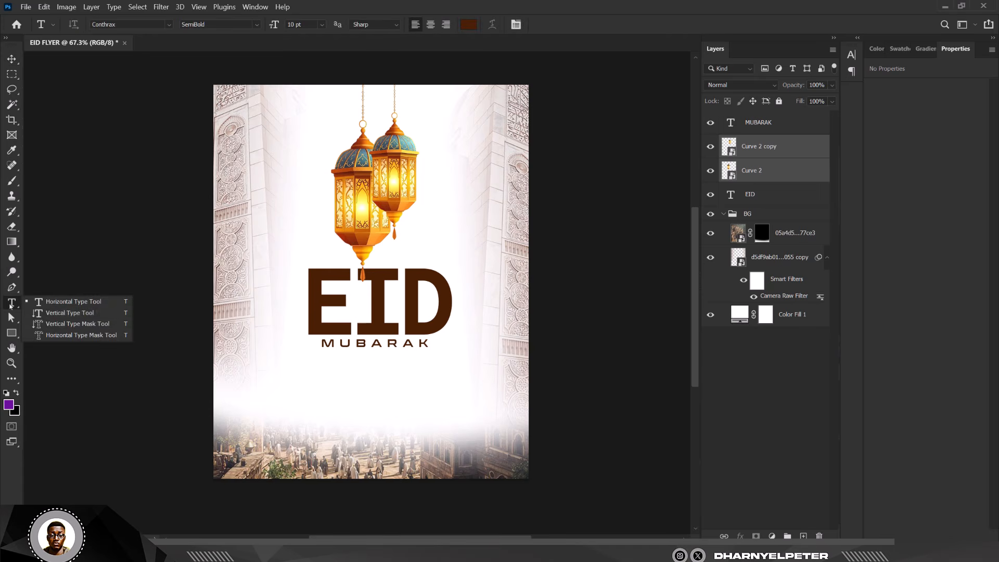
pyautogui.click(59, 302)
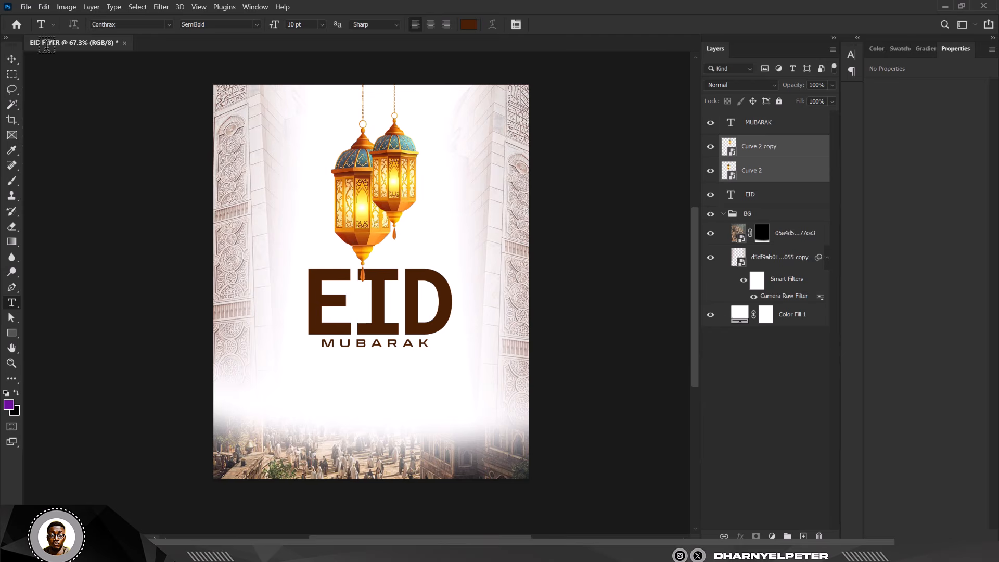
pyautogui.click(169, 24)
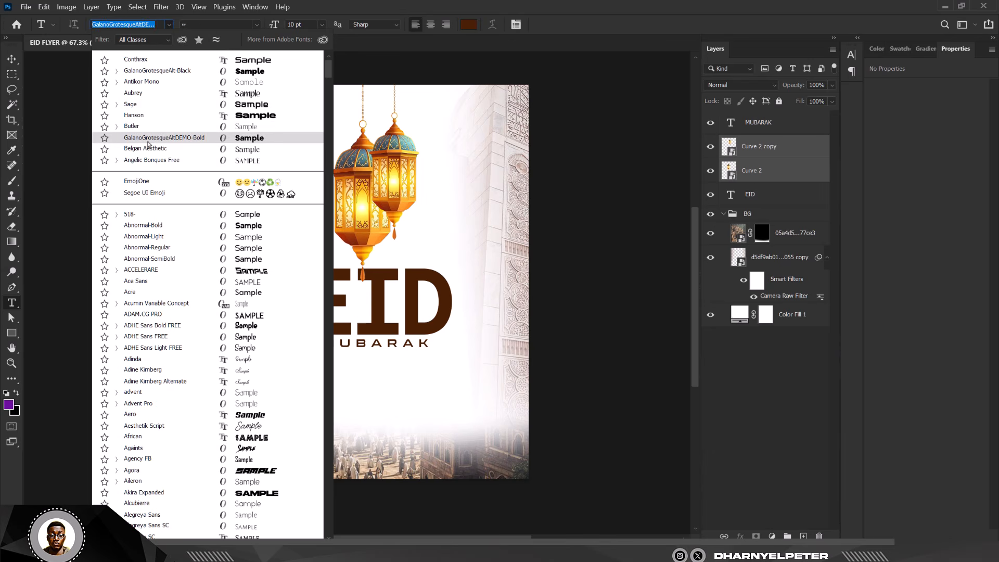
pyautogui.click(116, 71)
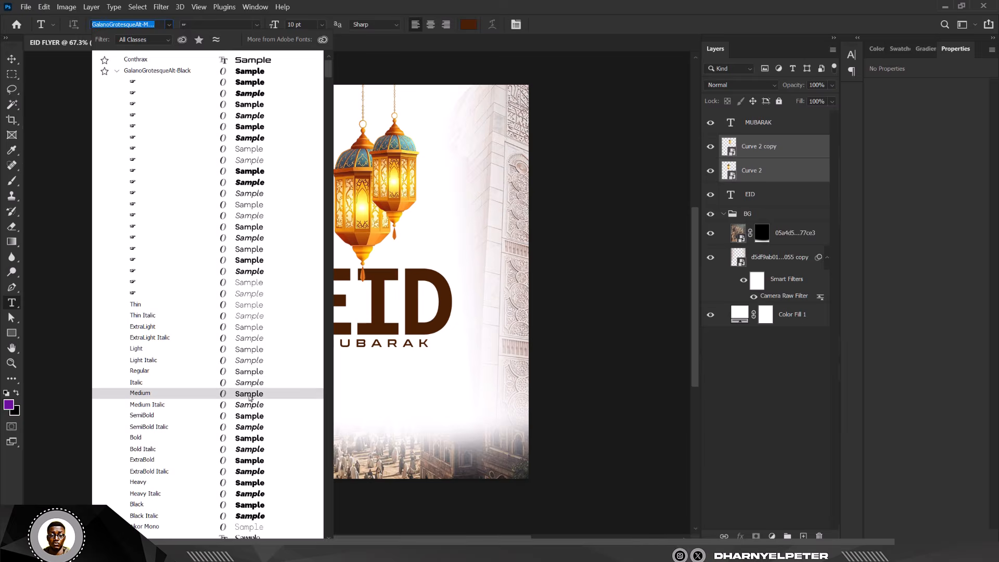
pyautogui.click(249, 393)
pyautogui.scroll(2, 322, 409)
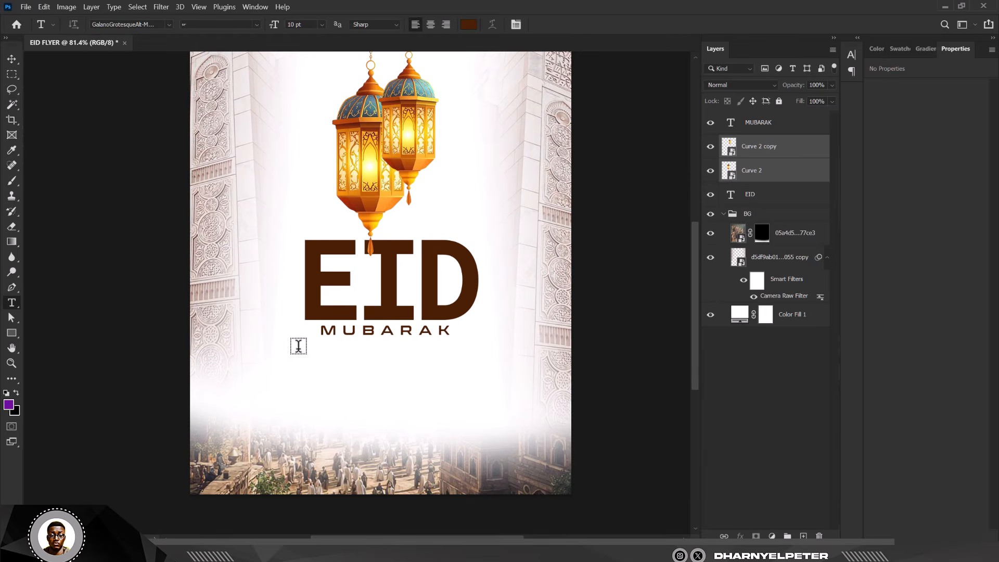
pyautogui.moveTo(294, 350); pyautogui.dragTo(503, 430)
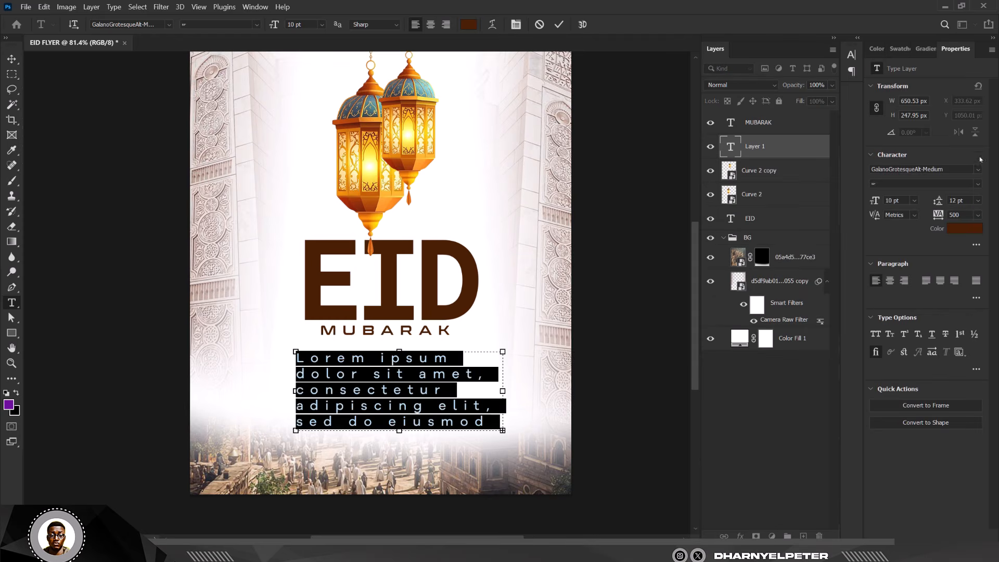
# - Set the paragraph text's tracking to -75 and leading to 5 pt
pyautogui.click(978, 215)
pyautogui.click(957, 235)
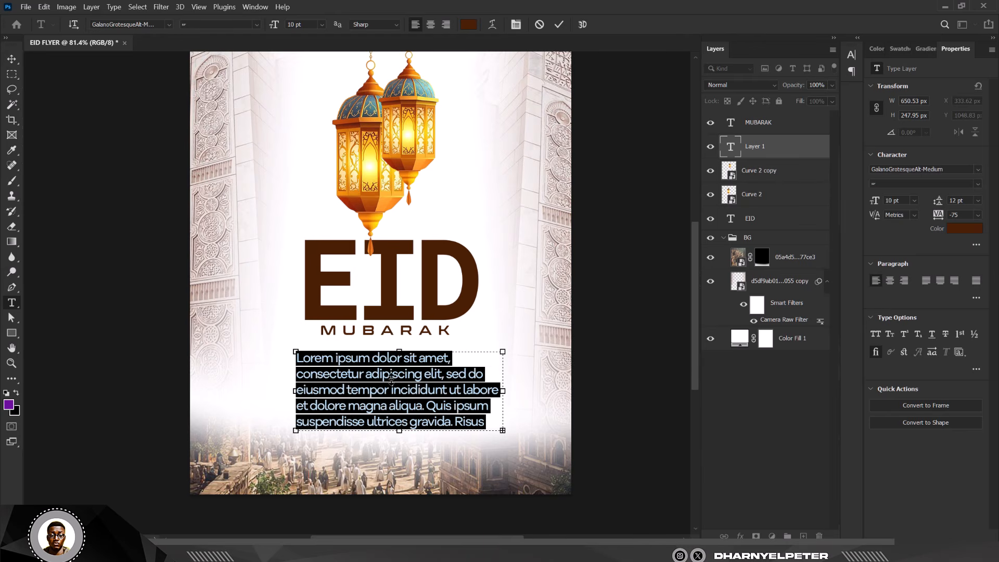
pyautogui.click(978, 200)
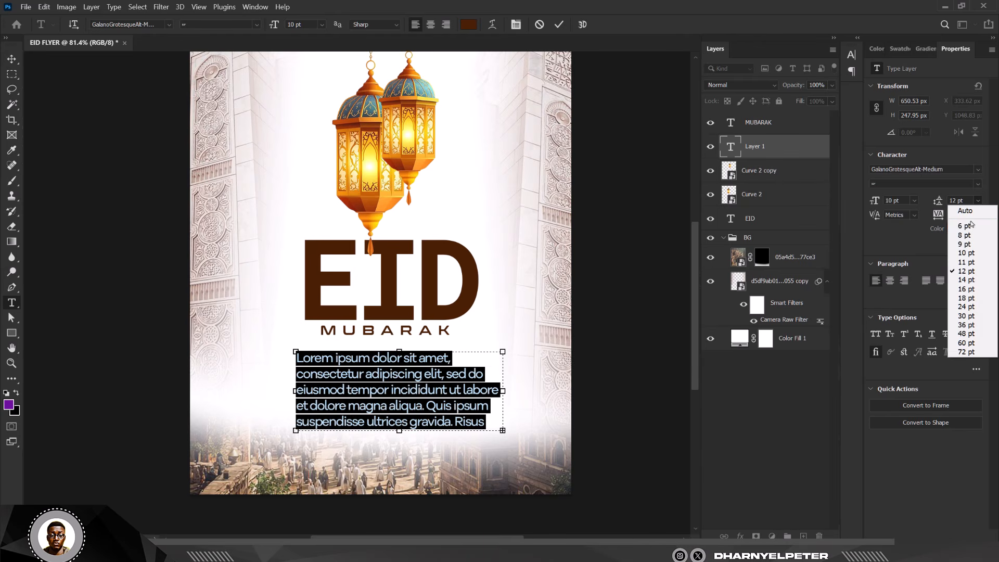
pyautogui.click(957, 219)
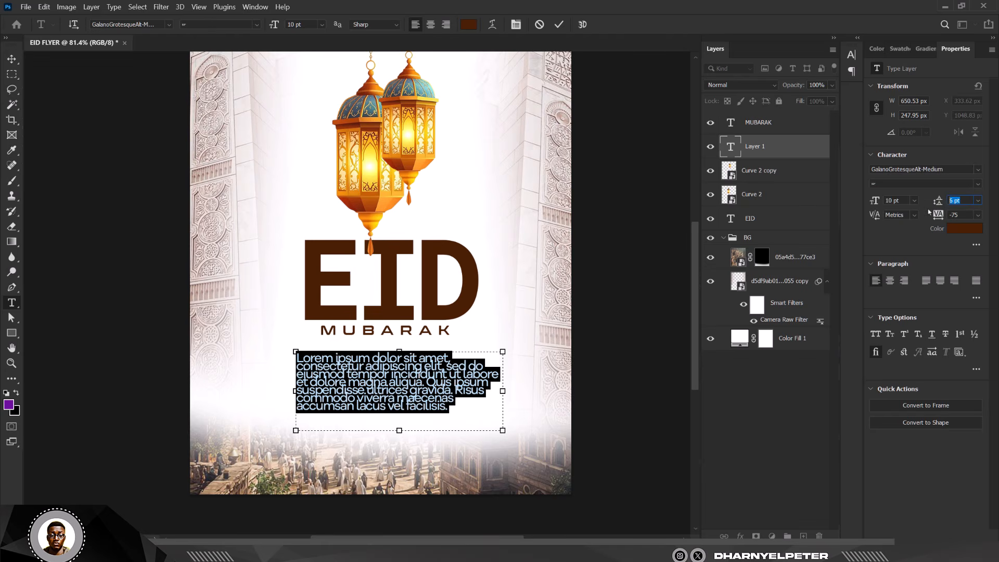
pyautogui.press('Return')
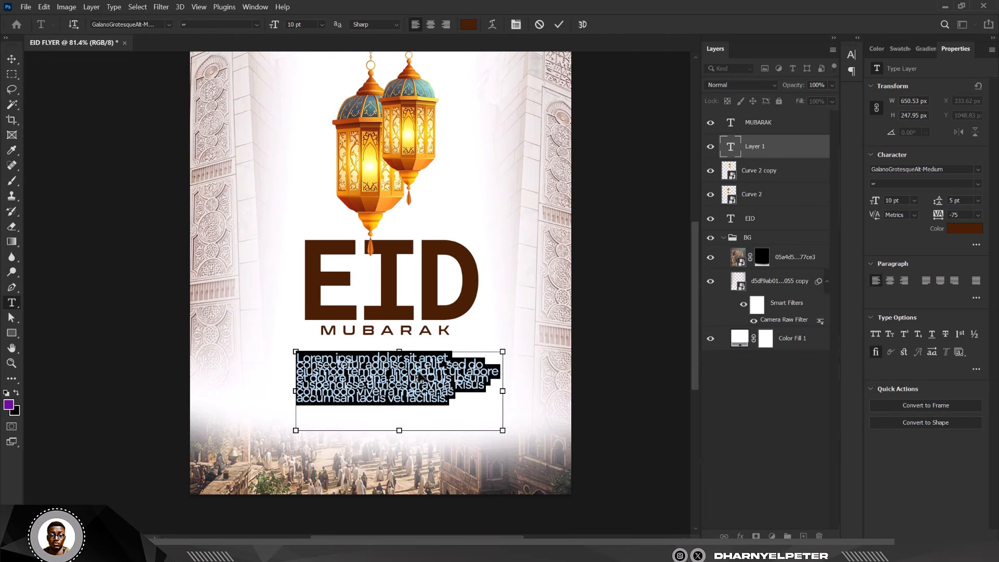
# - Paste the Eid greeting message into the text box and commit it
pyautogui.write('May Allah guide you, bless you with happiness, and grant you success in all your endeavors. May your heart be filled with peace and your days with joy. Cherish the moments with loved ones and keep spreading kindness. Enjoy every bit of this beautiful celebration!')
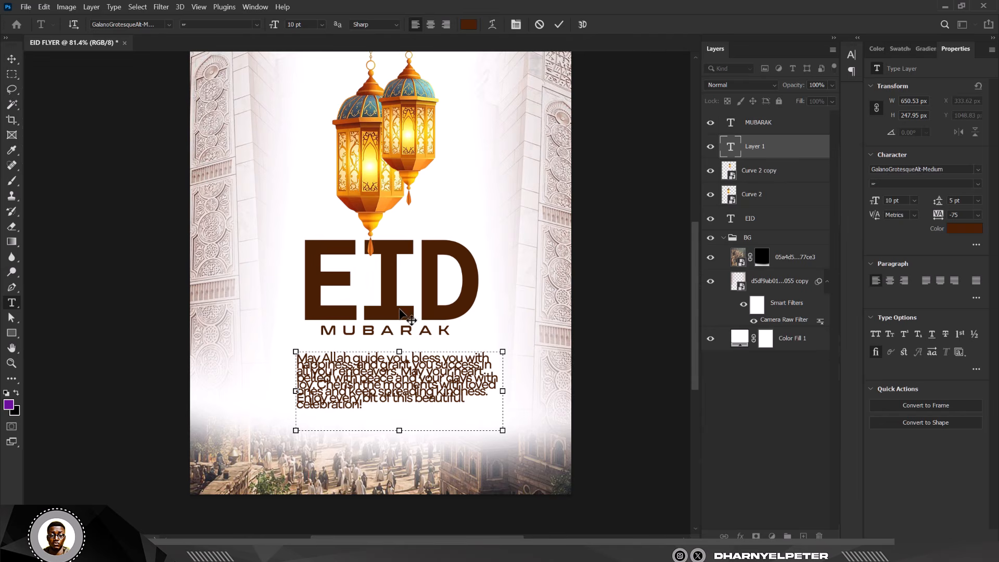
pyautogui.hotkey('ctrl', 'Return')
pyautogui.press('v')
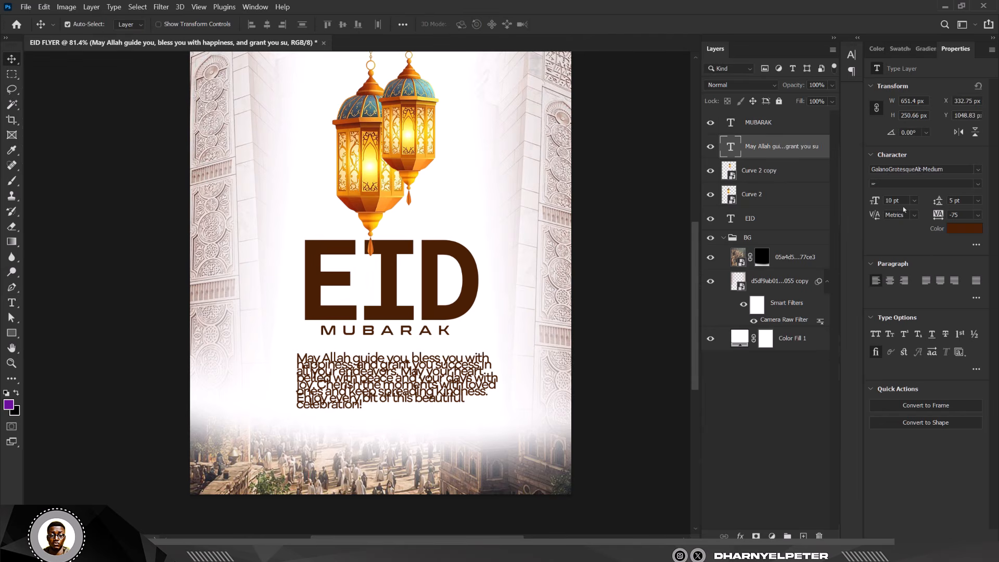
# - Set the message's font size to 5 pt and its leading to 10 pt
pyautogui.click(978, 205)
pyautogui.click(975, 253)
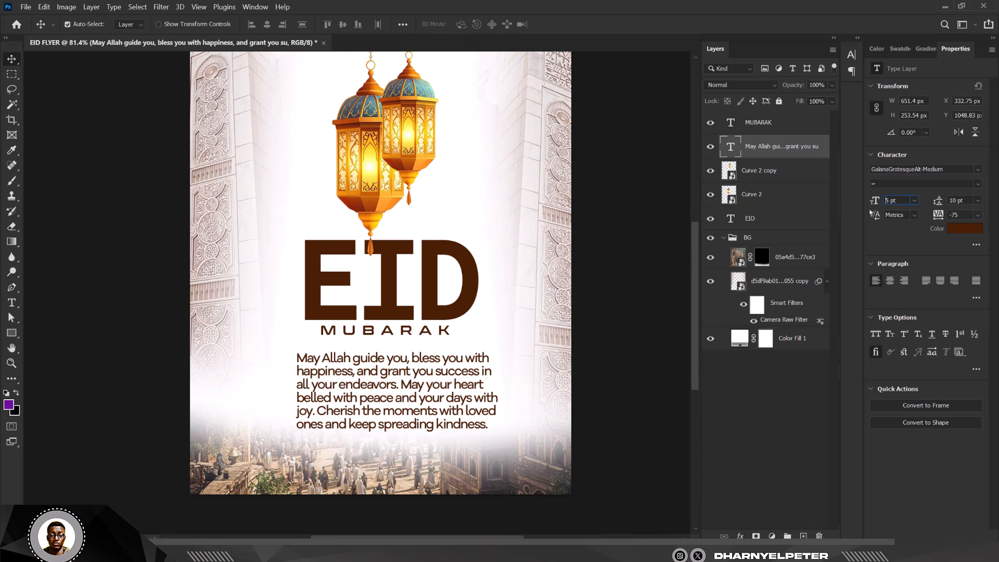
pyautogui.press('Return')
# - Reduce the message's leading to 6 pt
pyautogui.scroll(2, 397, 374)
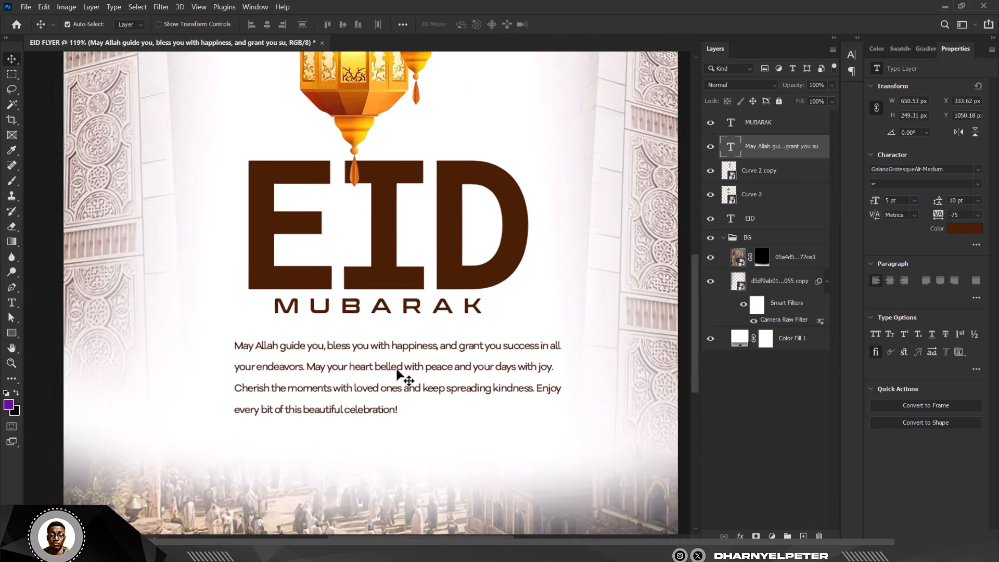
pyautogui.scroll(2, 397, 375)
pyautogui.click(978, 201)
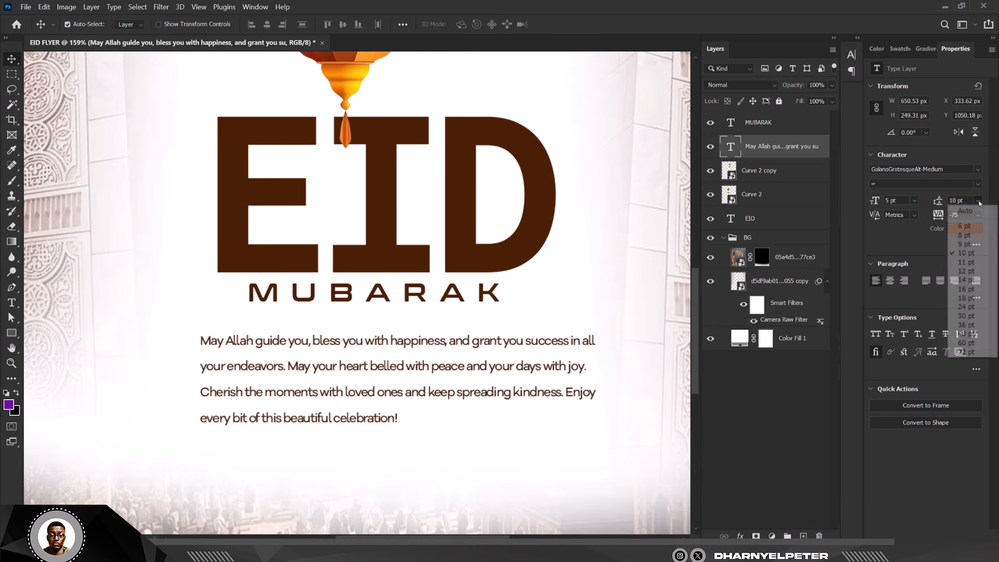
pyautogui.click(959, 224)
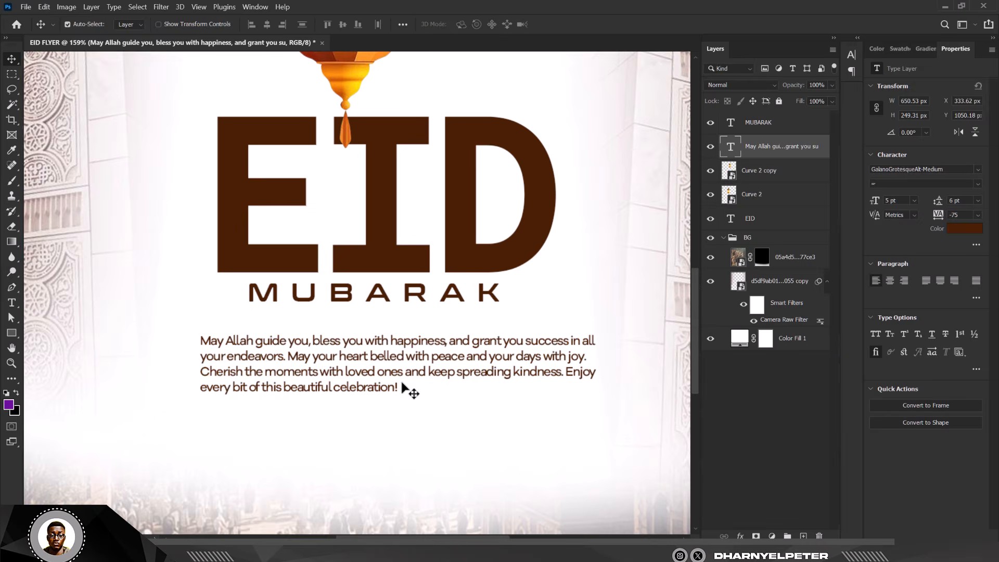
# - Narrow the message's text box to about 522 px wide
pyautogui.scroll(-3, 499, 343)
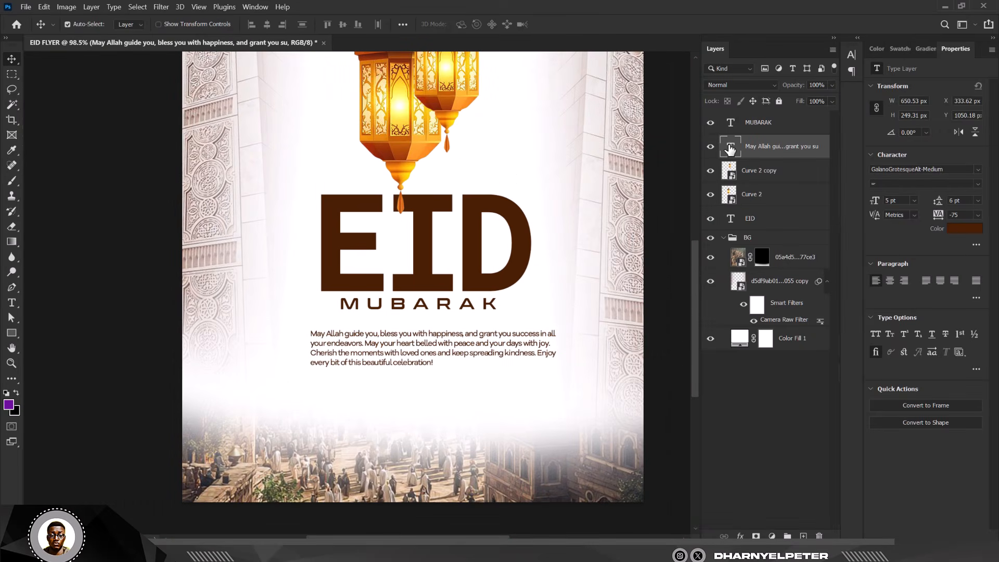
pyautogui.doubleClick(730, 148)
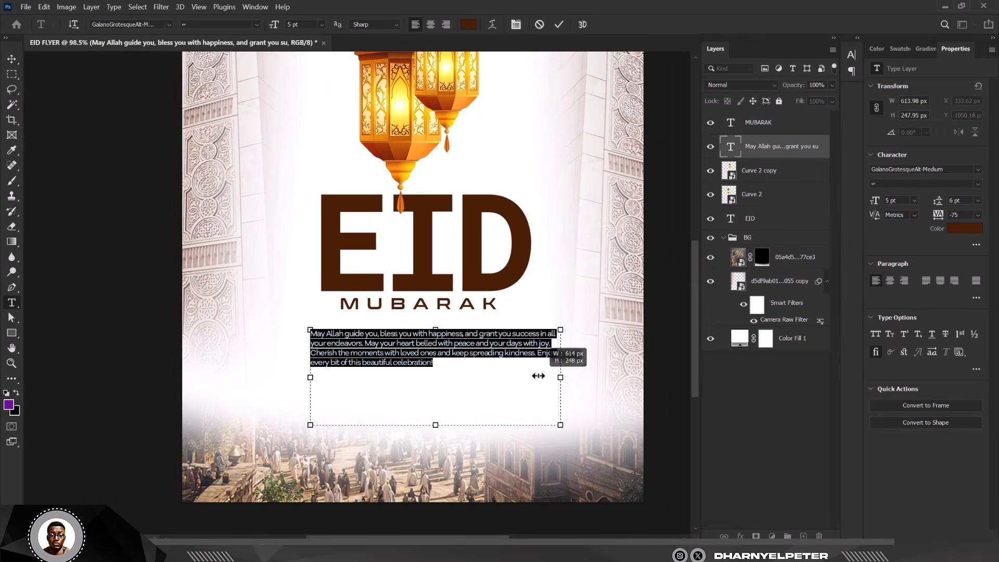
pyautogui.moveTo(539, 375); pyautogui.dragTo(511, 377)
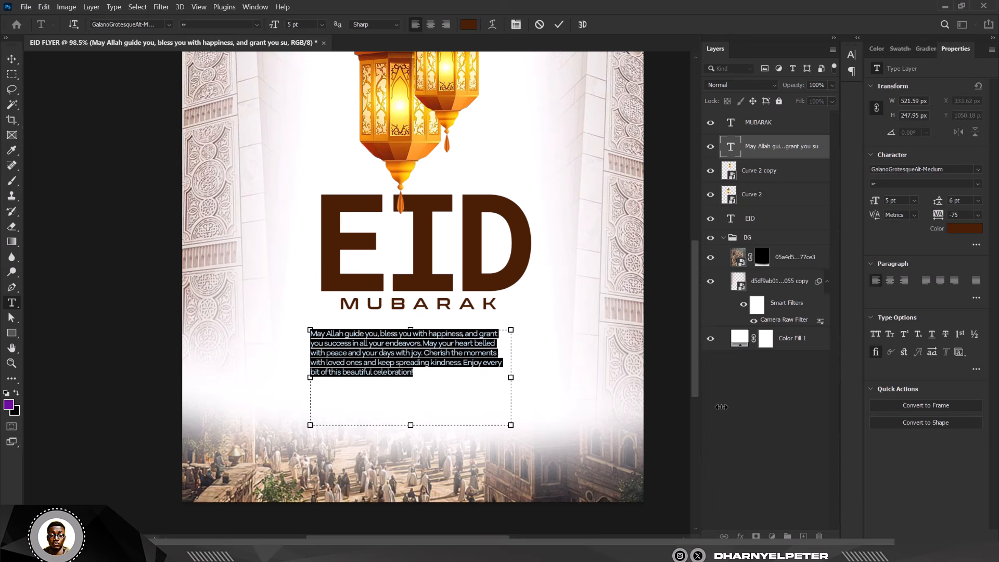
# - Centre-align the greeting message and position it centred beneath MUBARAK
pyautogui.click(14, 60)
pyautogui.moveTo(461, 348); pyautogui.dragTo(493, 333)
pyautogui.scroll(-3, 461, 357)
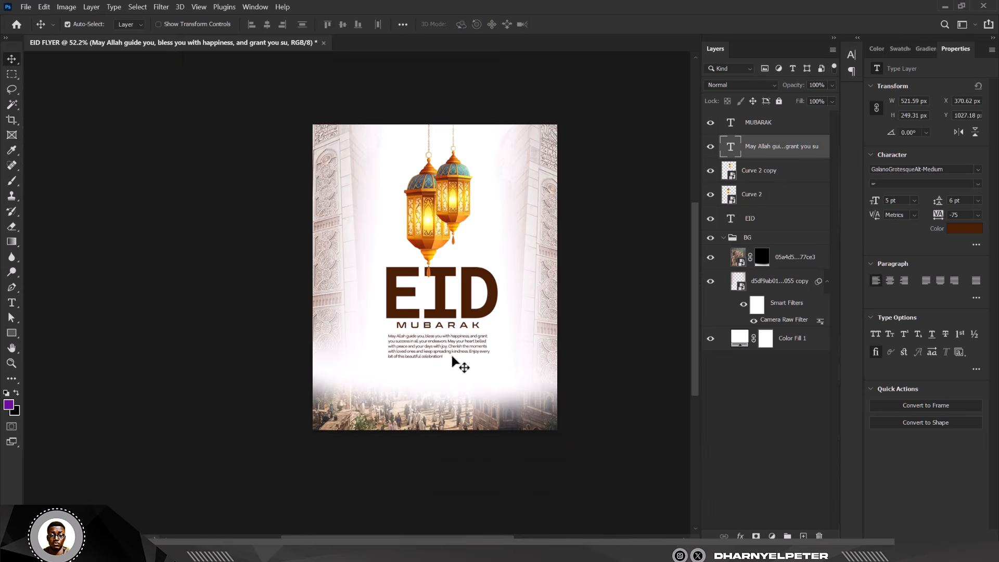
pyautogui.scroll(3, 452, 359)
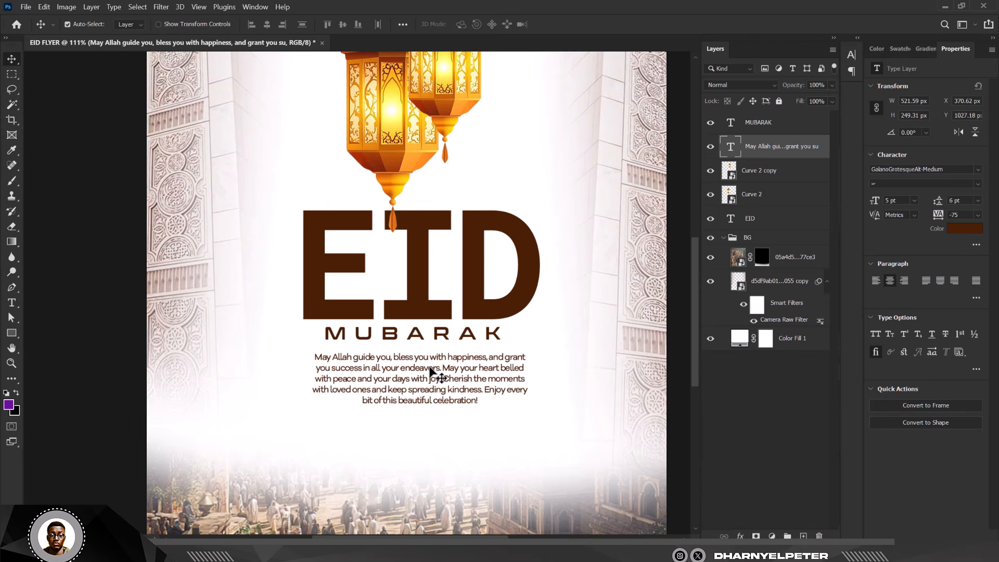
pyautogui.moveTo(439, 375); pyautogui.dragTo(423, 373)
pyautogui.scroll(-3, 422, 374)
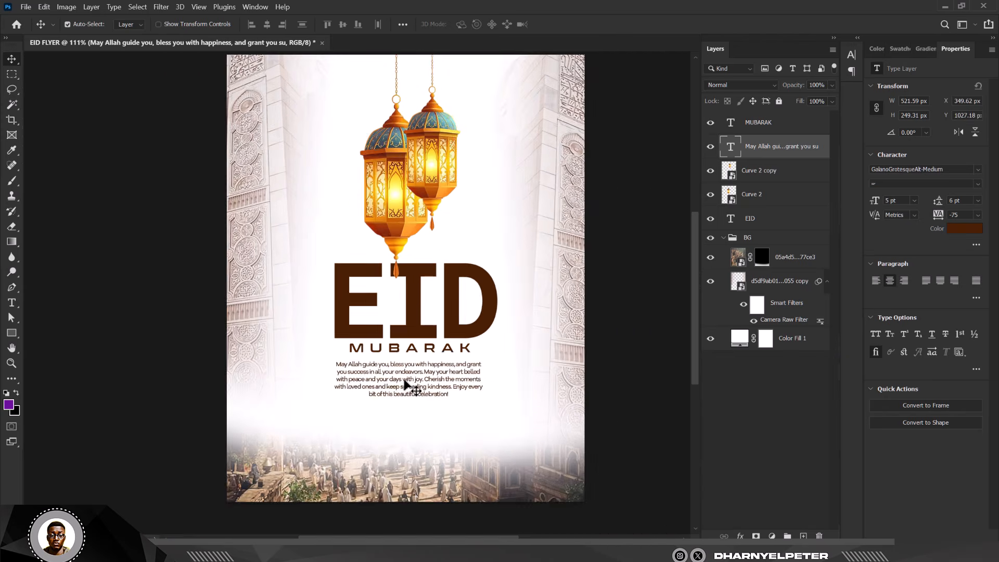
# - Scale the greeting message up to about 114% and move it slightly lower
pyautogui.hotkey('ctrl', 't')
pyautogui.scroll(1, 445, 399)
pyautogui.scroll(3, 480, 437)
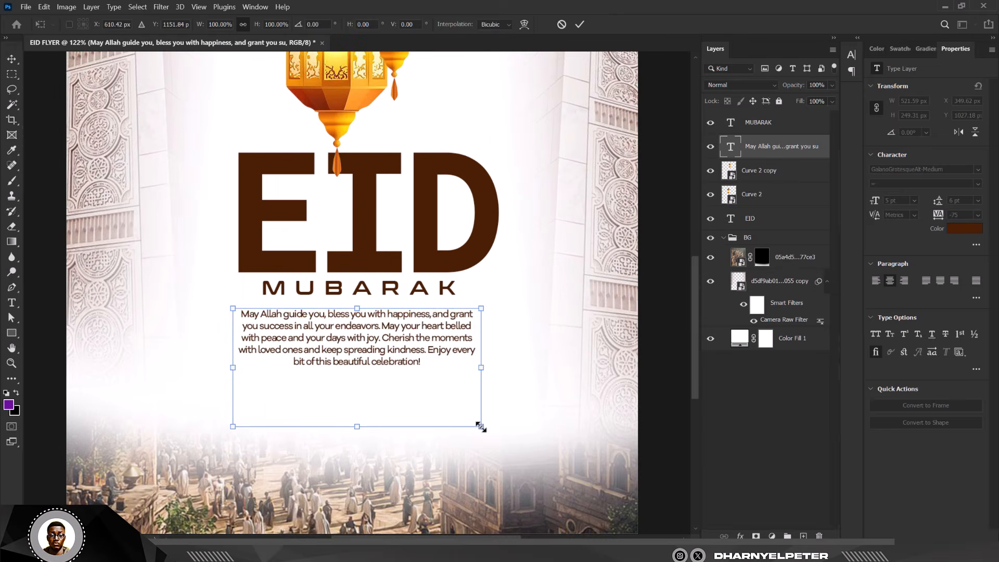
pyautogui.moveTo(479, 426); pyautogui.dragTo(498, 435)
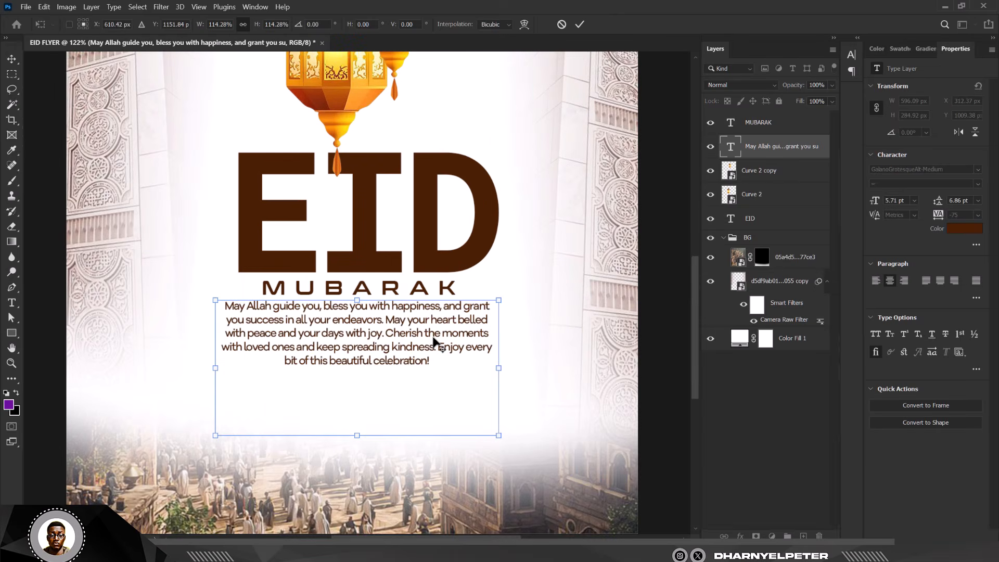
pyautogui.moveTo(434, 341); pyautogui.dragTo(435, 355)
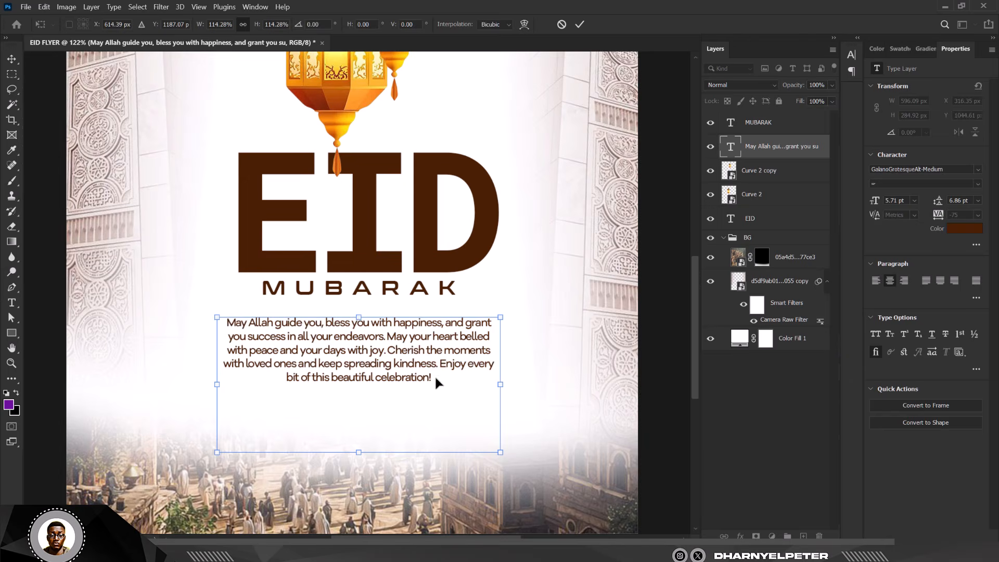
pyautogui.press('Return')
# - Collapse the BG layer group
pyautogui.scroll(-5, 443, 371)
pyautogui.scroll(2, 427, 220)
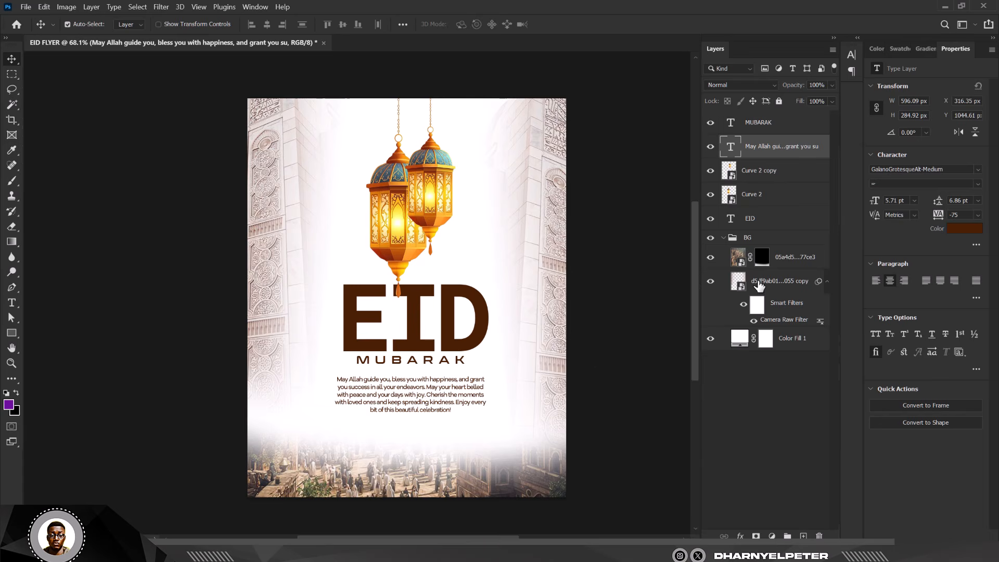
pyautogui.click(729, 237)
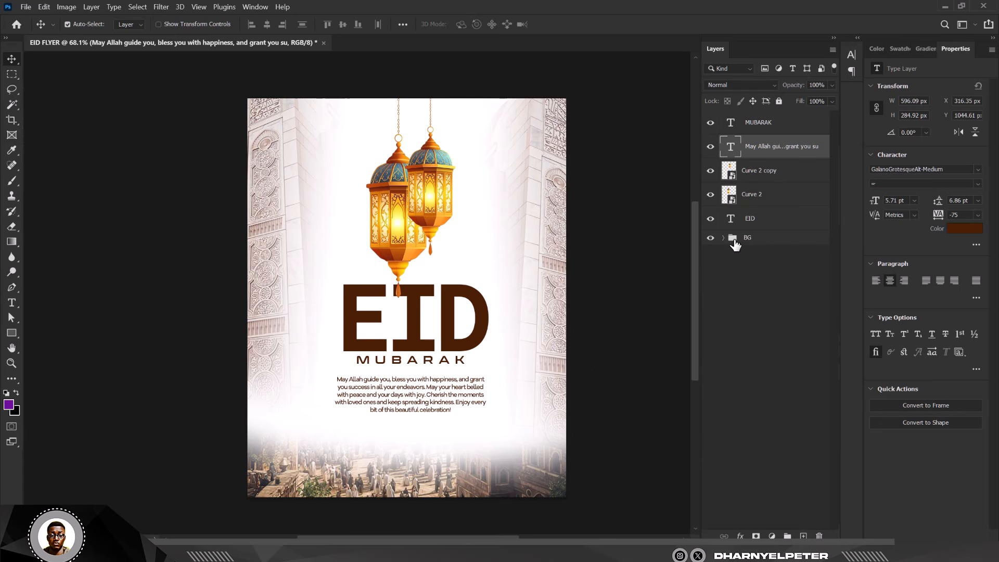
pyautogui.click(778, 242)
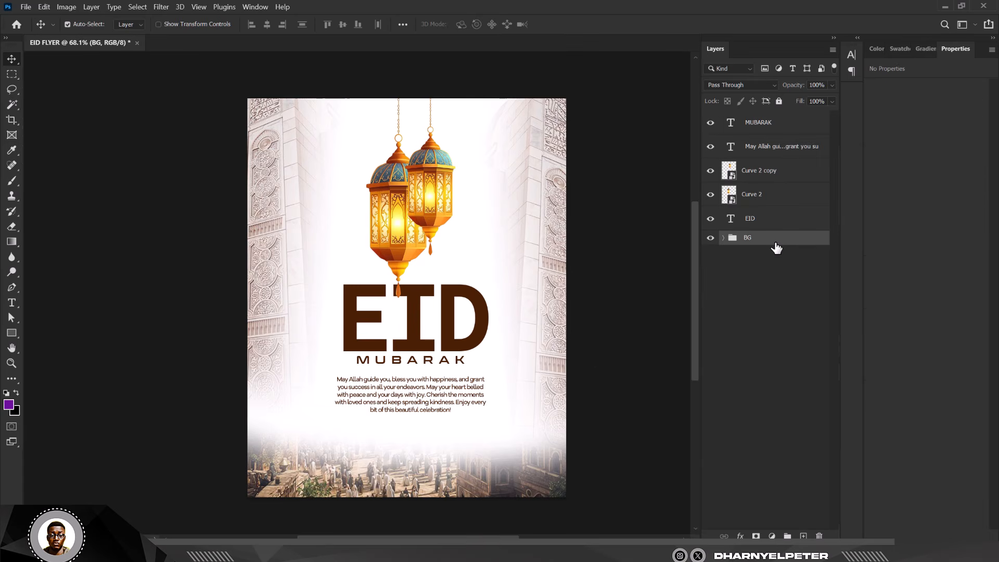
pyautogui.click(760, 221)
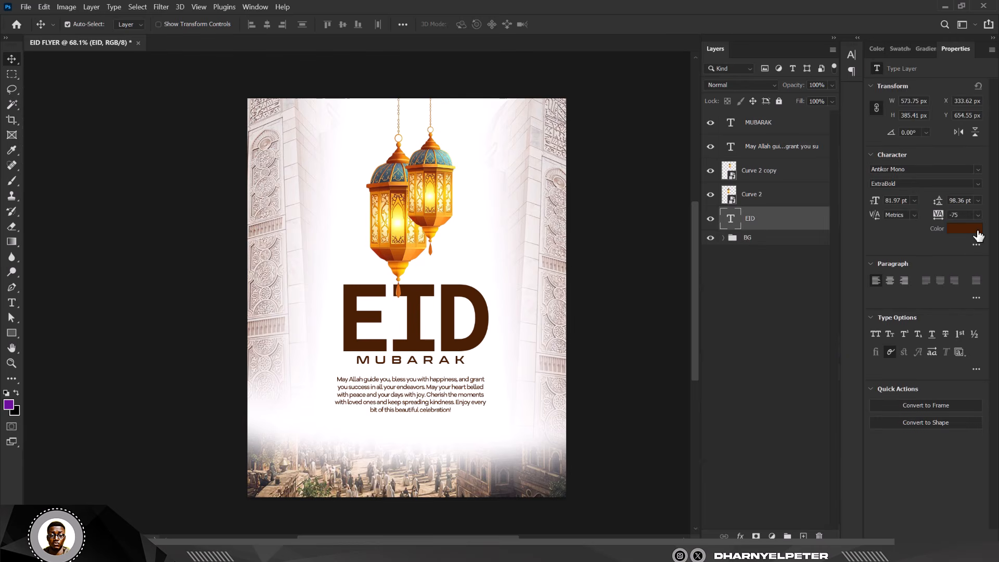
pyautogui.click(965, 229)
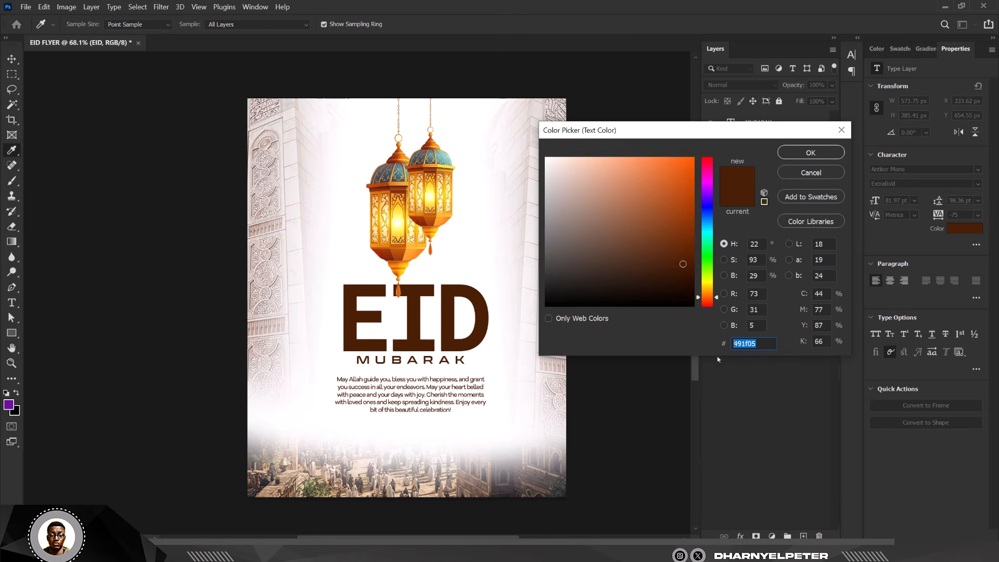
pyautogui.click(837, 153)
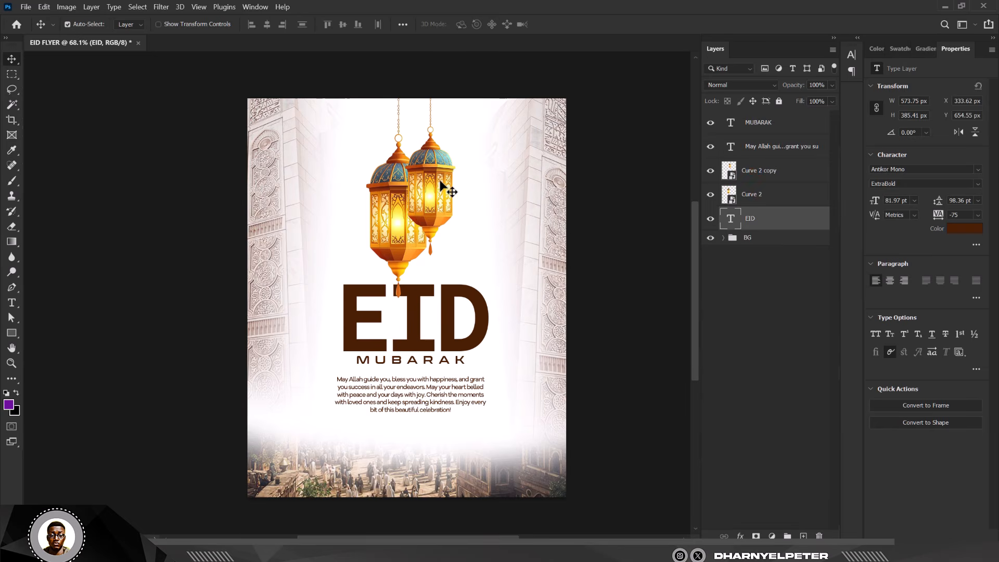
pyautogui.scroll(2, 424, 192)
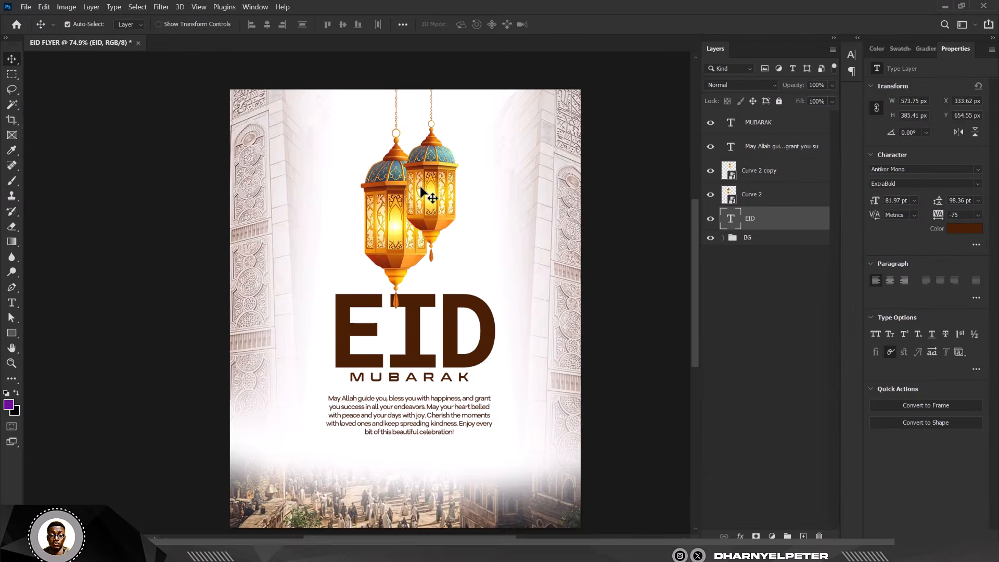
pyautogui.scroll(-2, 424, 192)
pyautogui.scroll(-3, 420, 208)
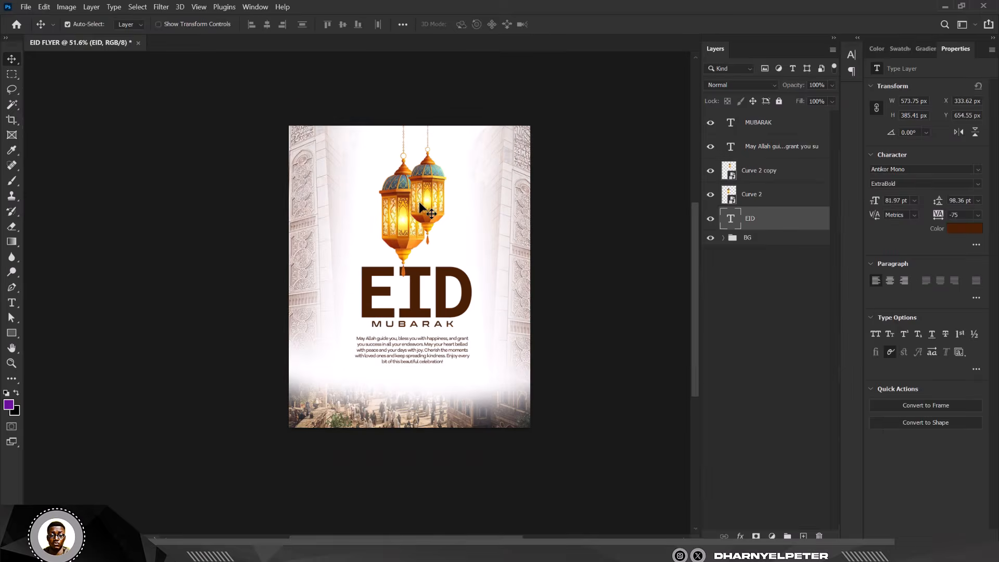
pyautogui.scroll(2, 421, 209)
pyautogui.scroll(1, 407, 403)
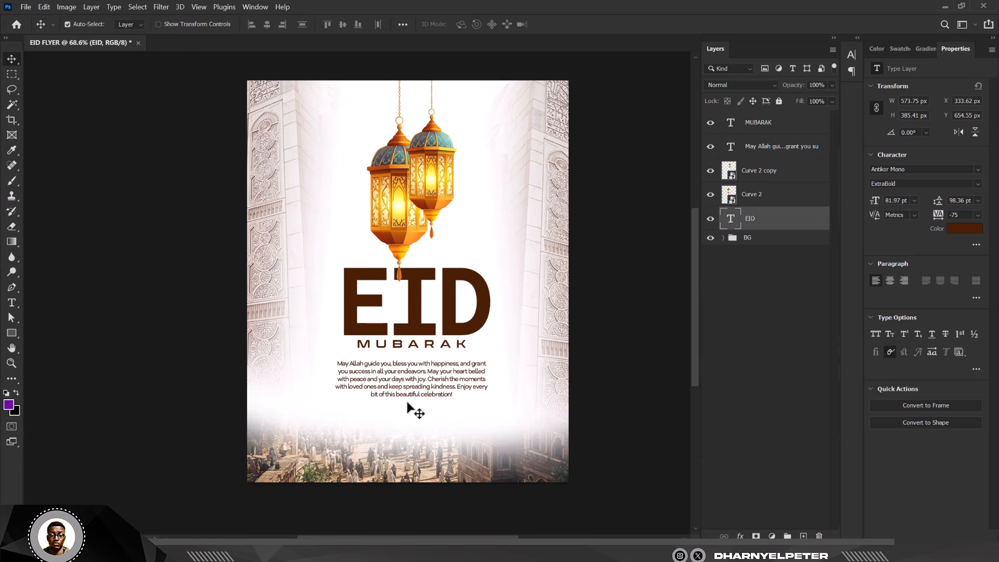
# - Add a colorized Hue/Saturation adjustment above the BG group with hue 280 and saturation 70
pyautogui.click(760, 239)
pyautogui.click(771, 536)
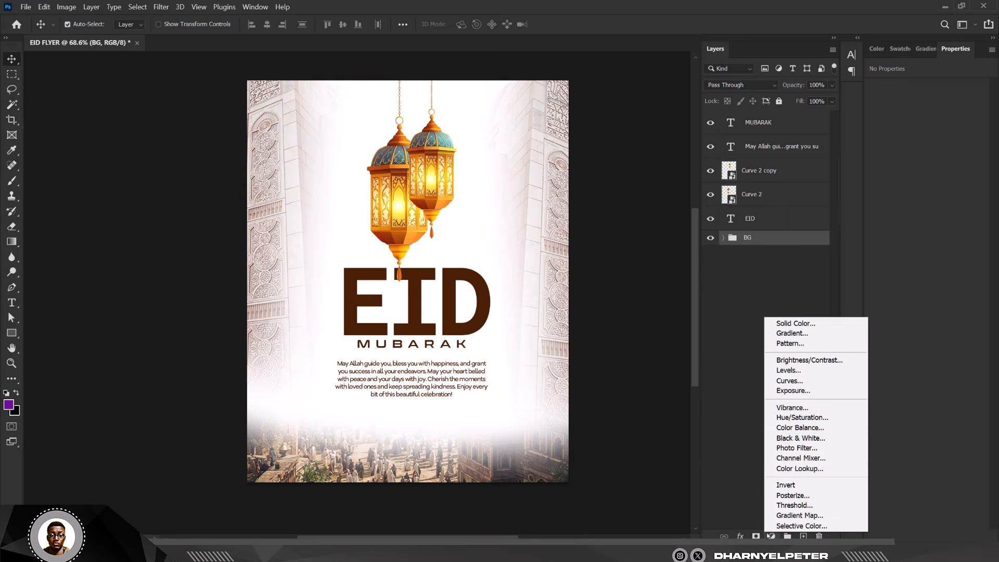
pyautogui.click(802, 418)
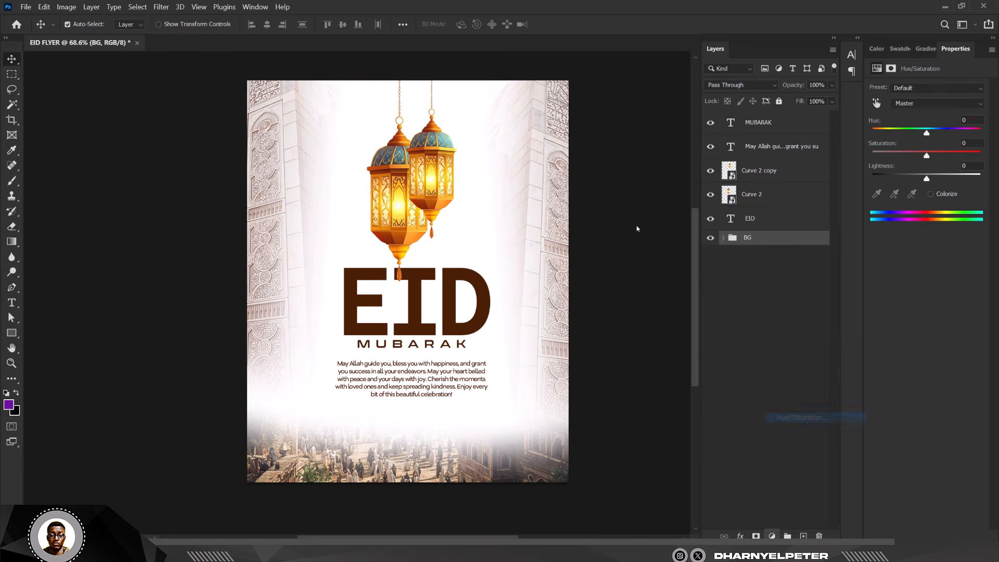
pyautogui.click(930, 194)
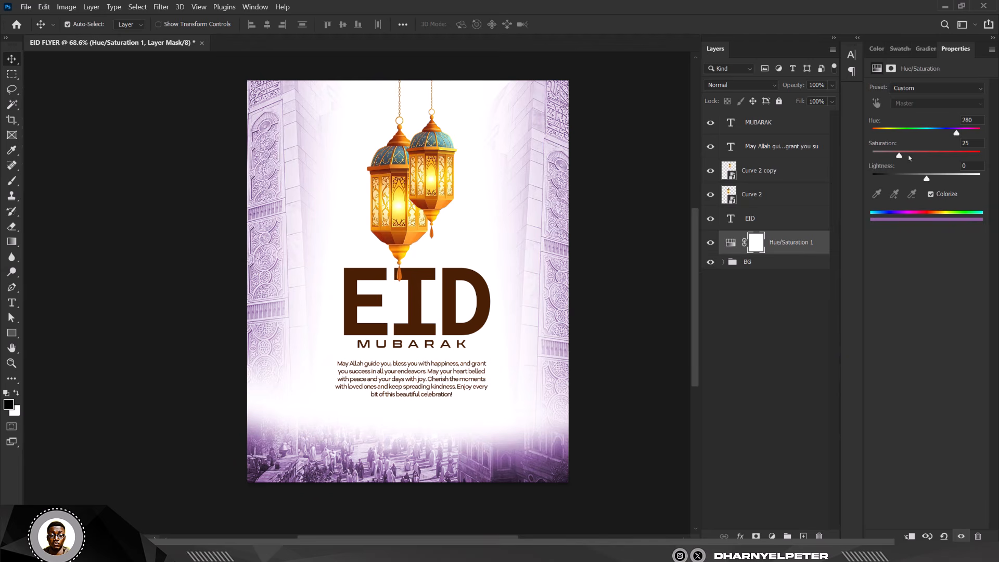
pyautogui.moveTo(899, 157); pyautogui.dragTo(920, 161)
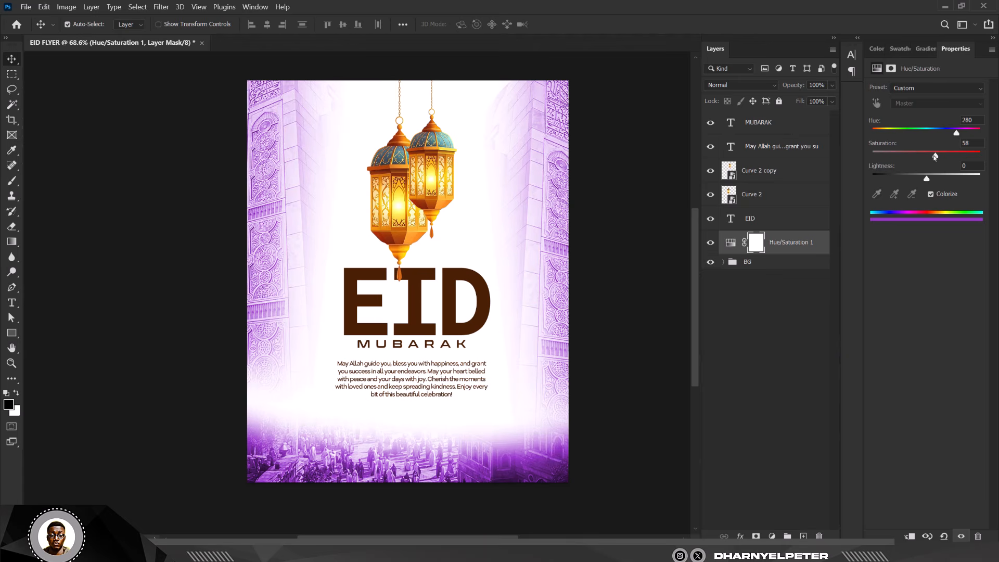
pyautogui.click(949, 155)
pyautogui.moveTo(935, 164); pyautogui.dragTo(960, 156)
pyautogui.click(658, 163)
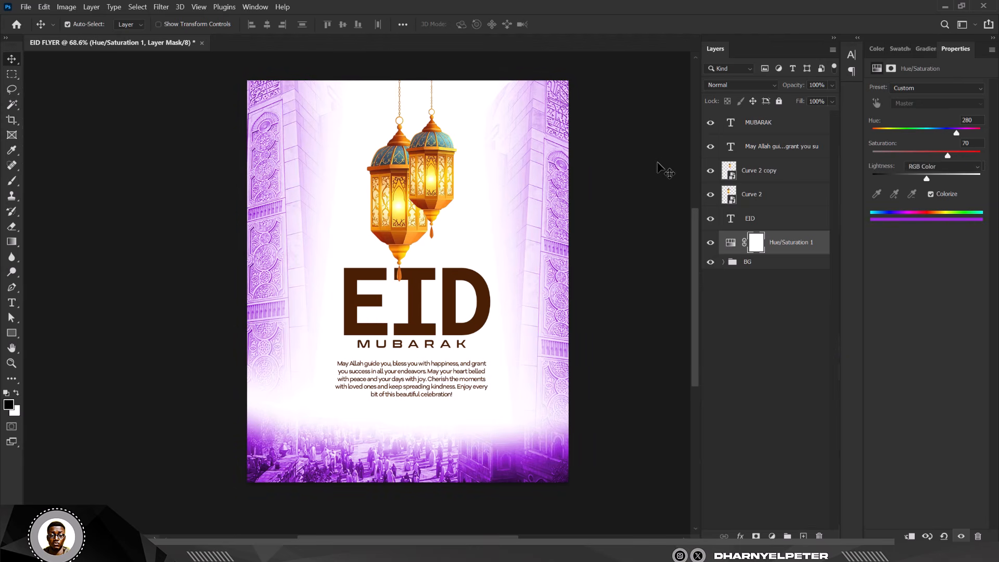
# - Move the greeting message layer below the EID layer in the layer stack
pyautogui.click(776, 220)
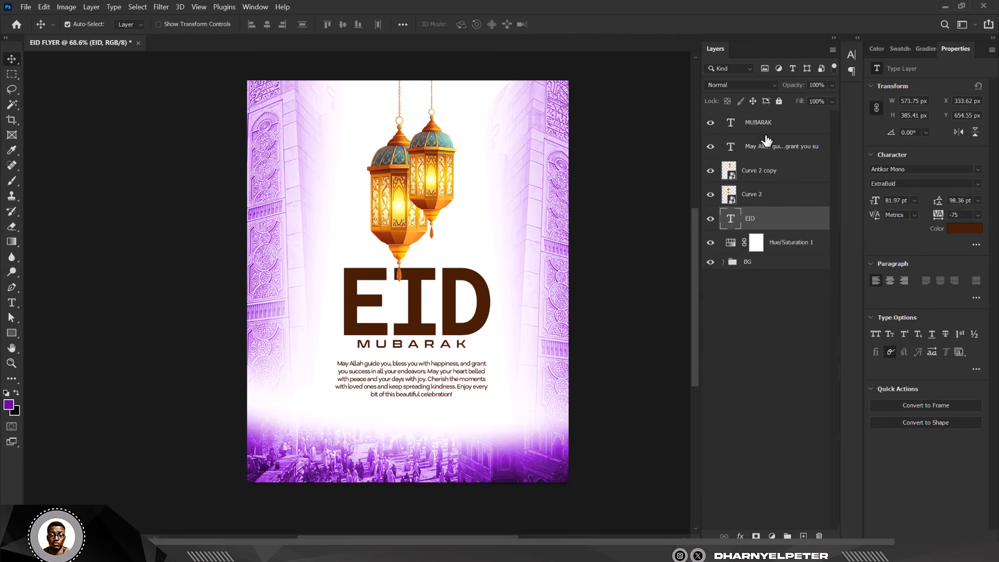
pyautogui.moveTo(779, 151); pyautogui.dragTo(779, 231)
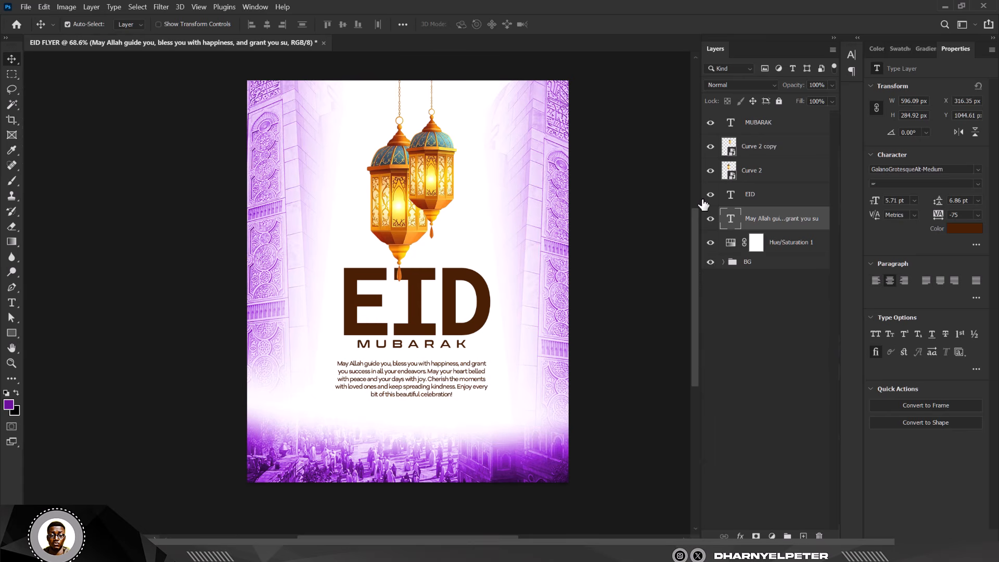
pyautogui.click(775, 200)
# - Import the bird-flock clip art PNG from the PREMIUM PNG folder, scale it to about 15% and place it beneath the greeting message
pyautogui.moveTo(221, 556)
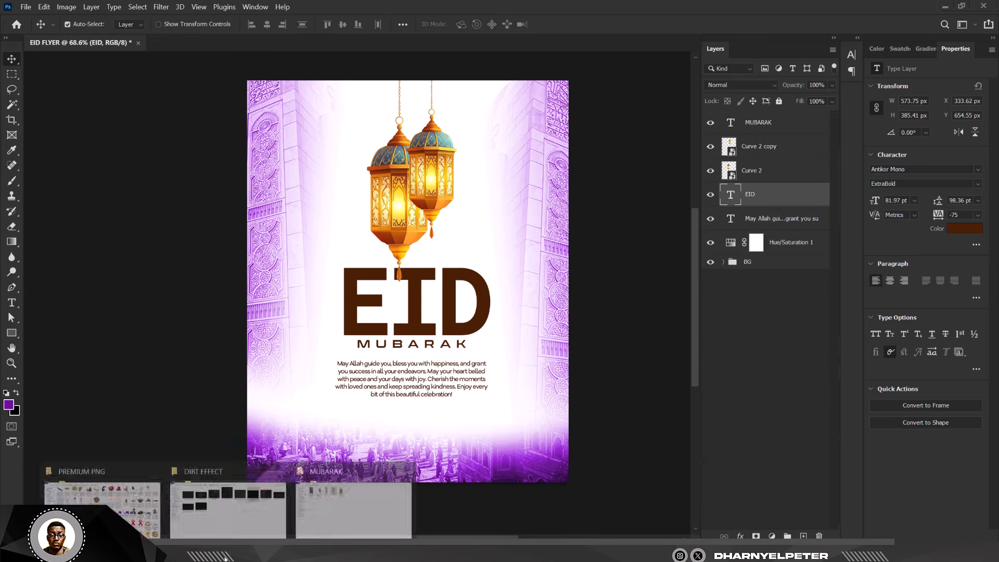
pyautogui.click(118, 520)
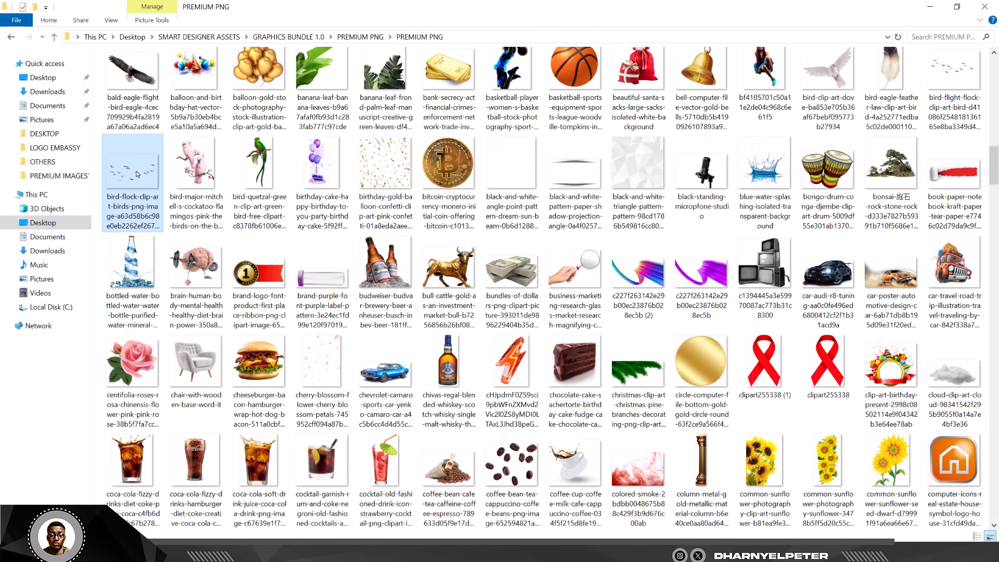
pyautogui.scroll(-10, 496, 269)
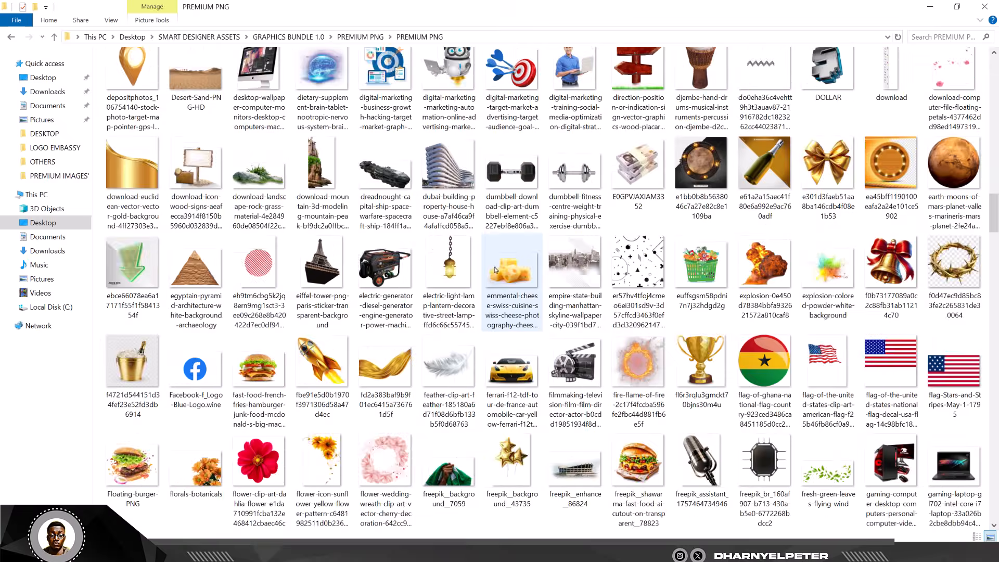
pyautogui.scroll(-20, 496, 270)
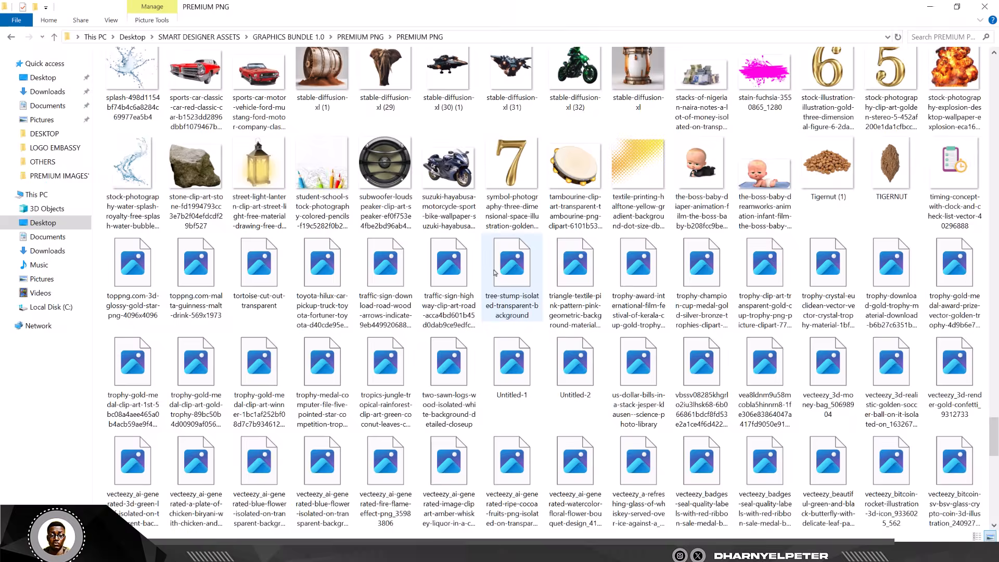
pyautogui.scroll(20, 495, 273)
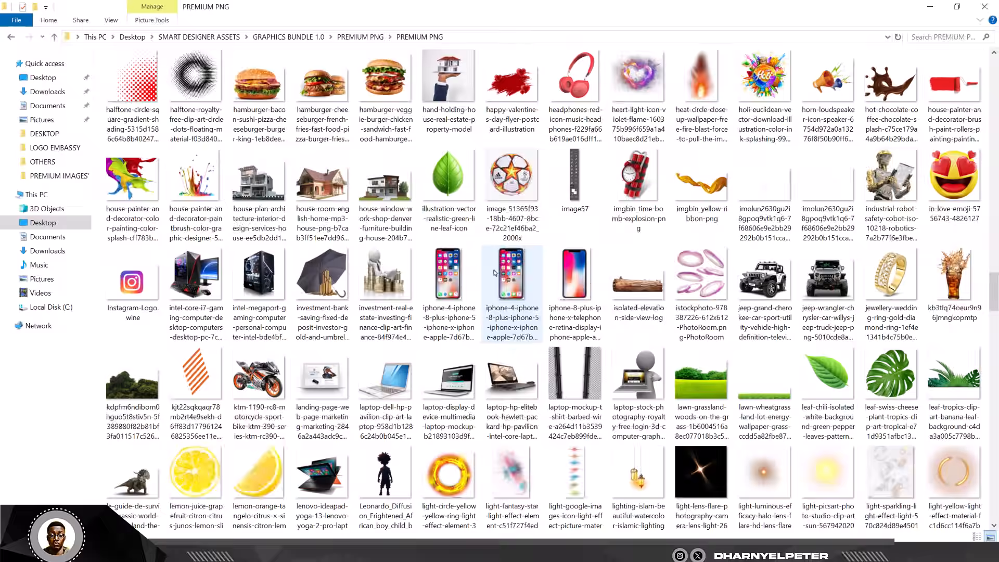
pyautogui.scroll(5, 496, 273)
pyautogui.scroll(15, 496, 273)
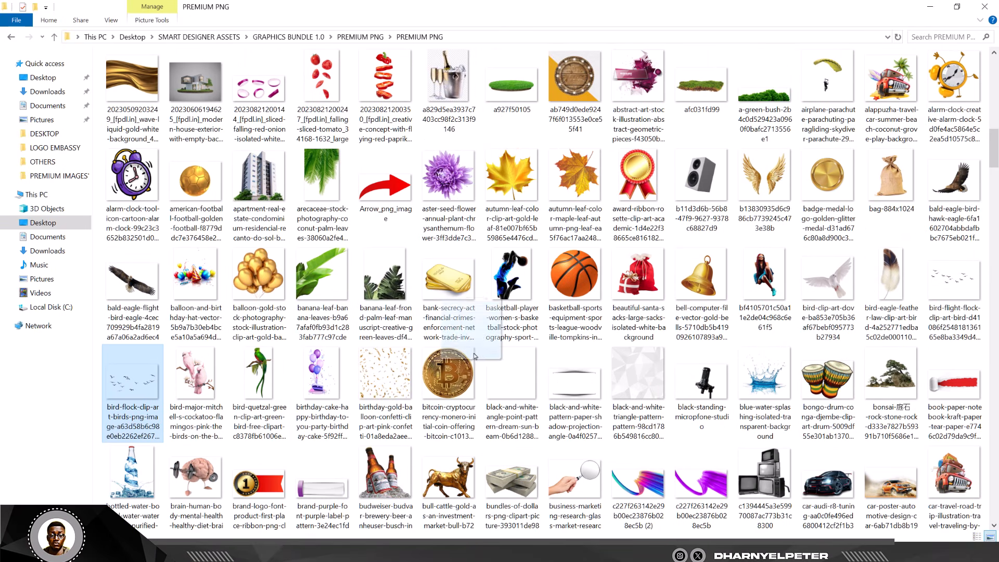
pyautogui.moveTo(414, 555); pyautogui.dragTo(436, 289)
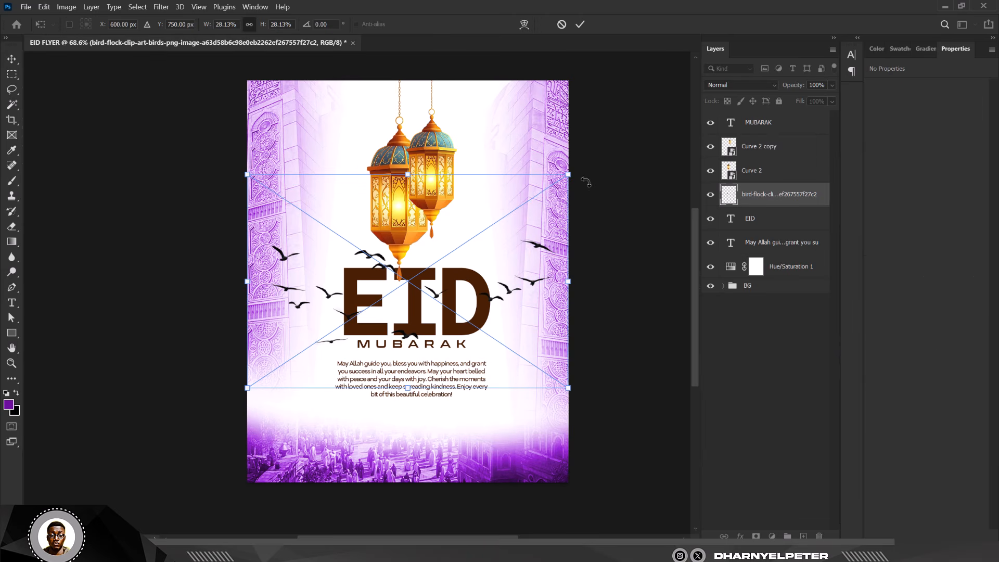
pyautogui.moveTo(568, 174); pyautogui.dragTo(511, 246)
pyautogui.moveTo(464, 292); pyautogui.dragTo(452, 429)
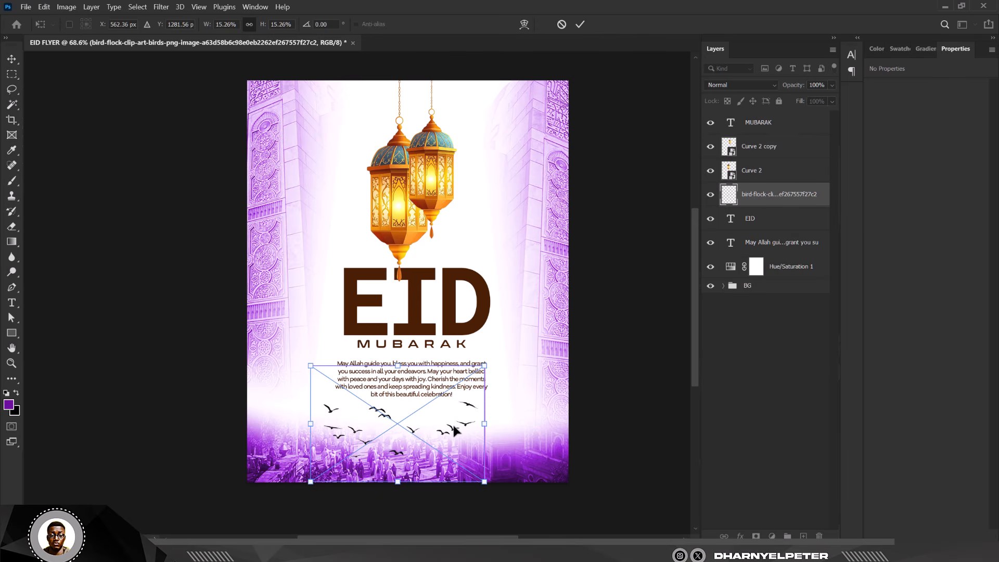
# - Move the bird-flock layer below the Hue/Saturation adjustment so it gets the purple tint
pyautogui.moveTo(796, 197); pyautogui.dragTo(785, 279)
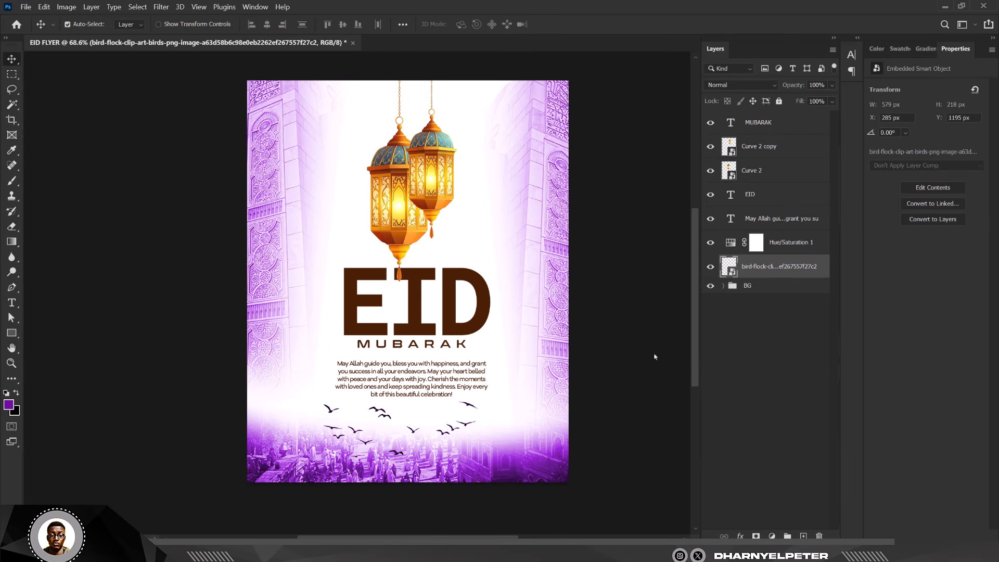
pyautogui.click(464, 423)
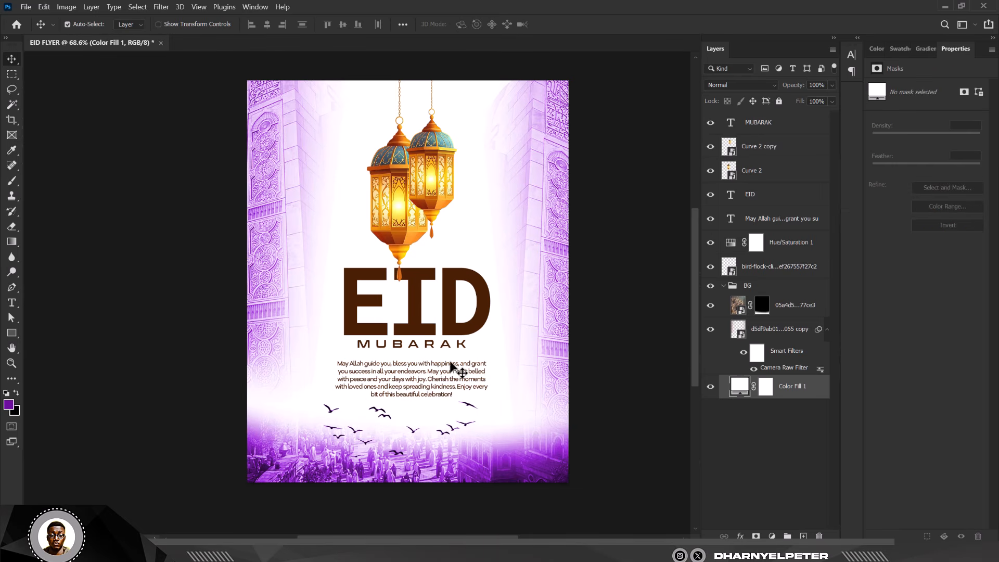
pyautogui.click(728, 276)
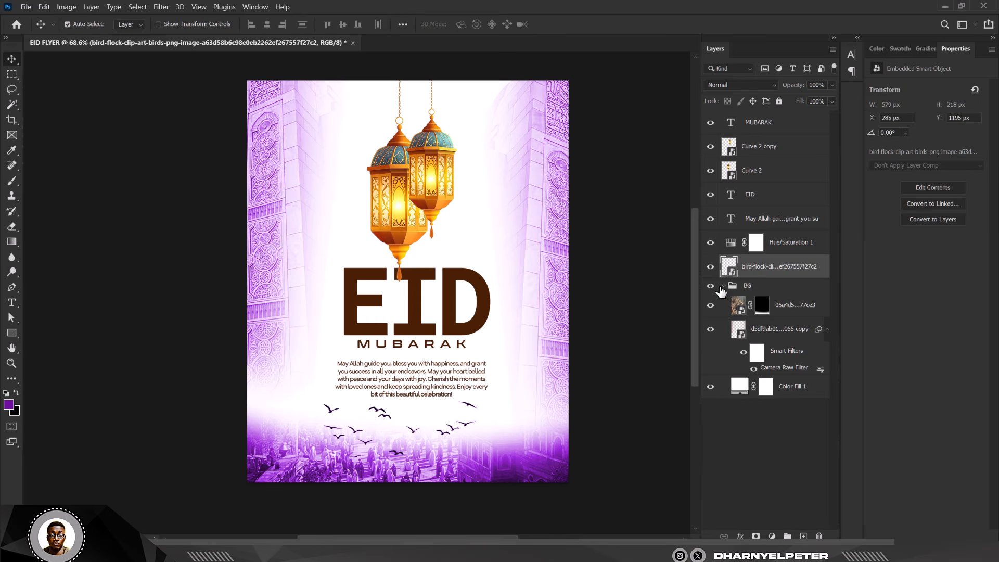
pyautogui.click(731, 291)
# - Select the birds, message, EID, MUBARAK and both lantern layers and nudge them together upward about 60 px
pyautogui.click(762, 268)
pyautogui.keyDown('ctrl'); pyautogui.click(775, 223); pyautogui.keyUp('ctrl')
pyautogui.keyDown('ctrl'); pyautogui.click(764, 198); pyautogui.keyUp('ctrl')
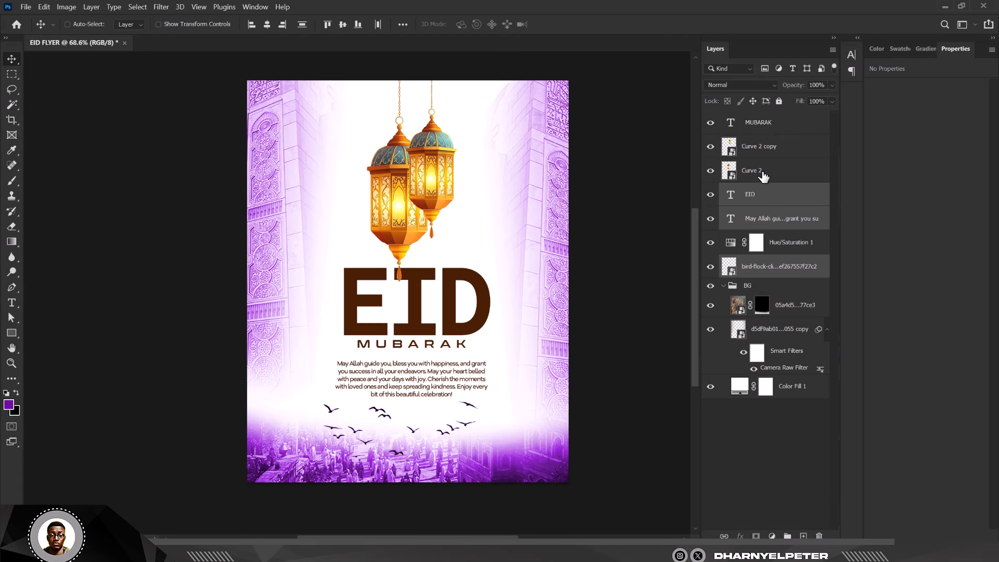
pyautogui.keyDown('ctrl'); pyautogui.click(764, 172); pyautogui.keyUp('ctrl')
pyautogui.keyDown('ctrl'); pyautogui.click(768, 148); pyautogui.keyUp('ctrl')
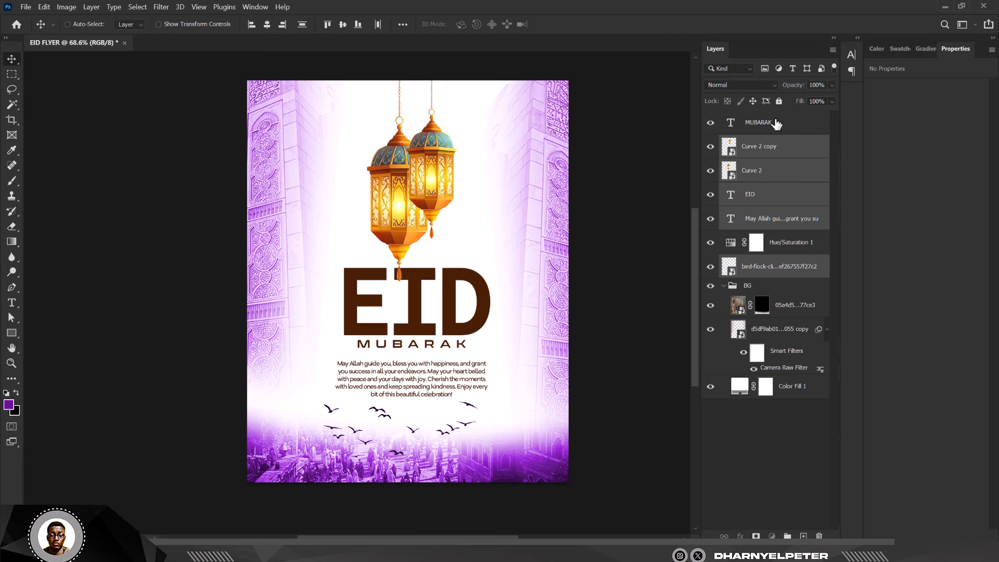
pyautogui.keyDown('ctrl'); pyautogui.click(775, 126); pyautogui.keyUp('ctrl')
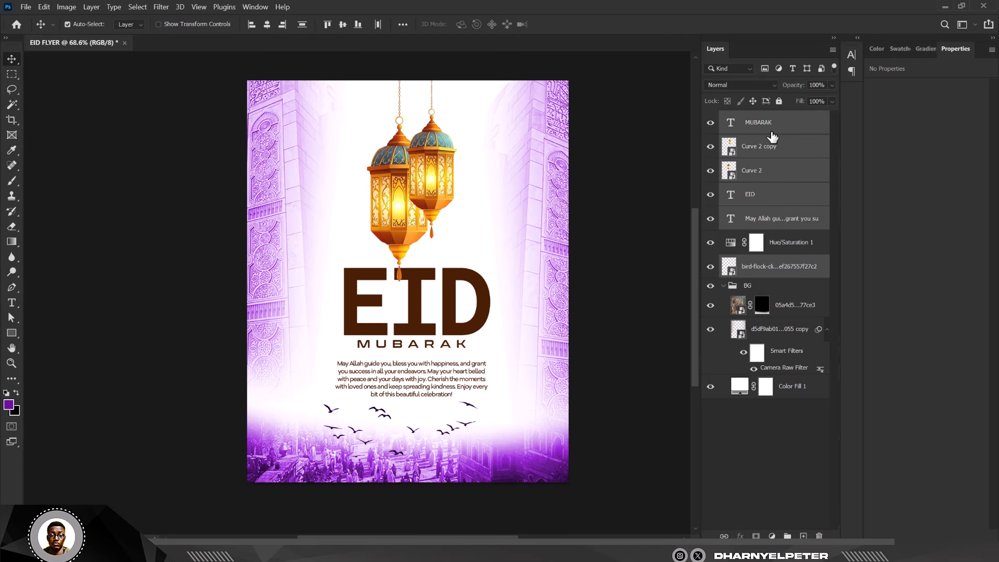
pyautogui.hotkey('shift', 'Up')
pyautogui.hotkey('shift', 'Up')
pyautogui.hotkey('shift', 'Up')
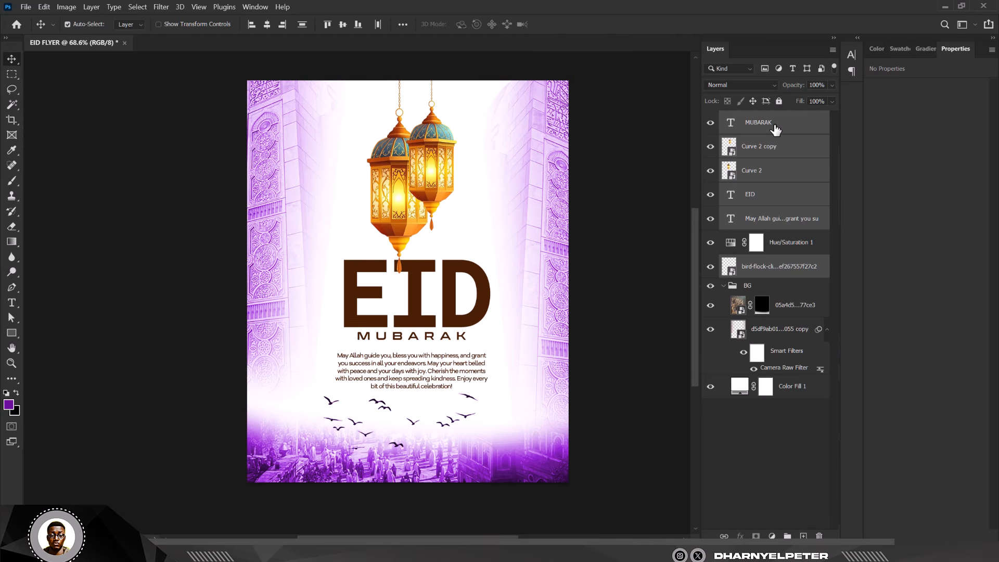
pyautogui.hotkey('shift', 'Up')
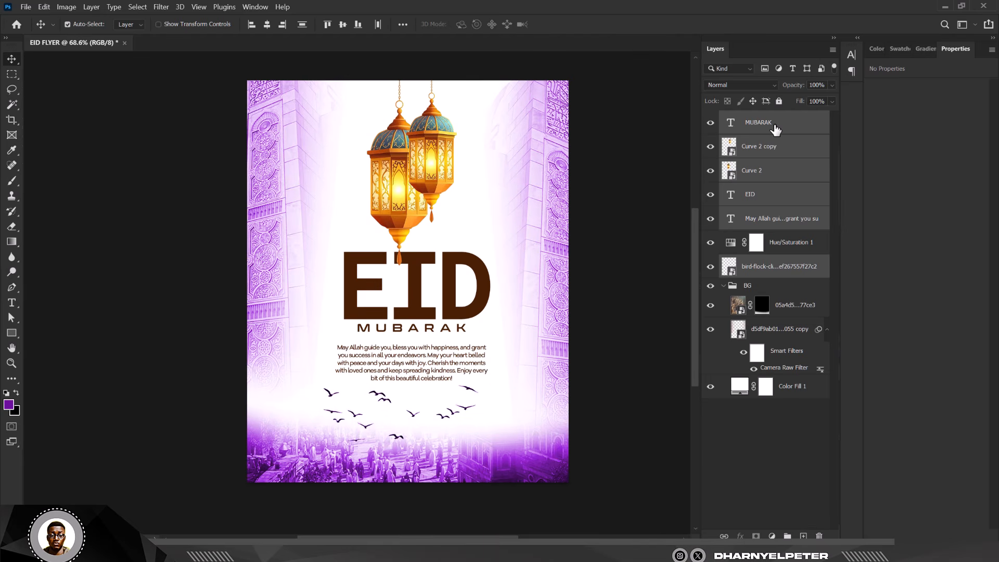
pyautogui.hotkey('shift', 'Up')
pyautogui.hotkey('shift', 'Up')
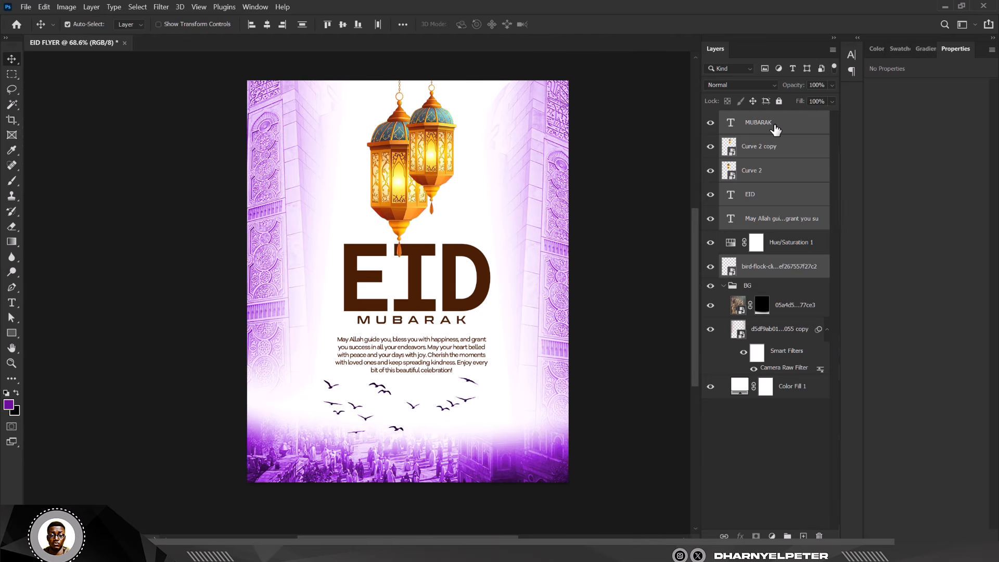
pyautogui.hotkey('shift', 'Up')
pyautogui.hotkey('shift', 'Up')
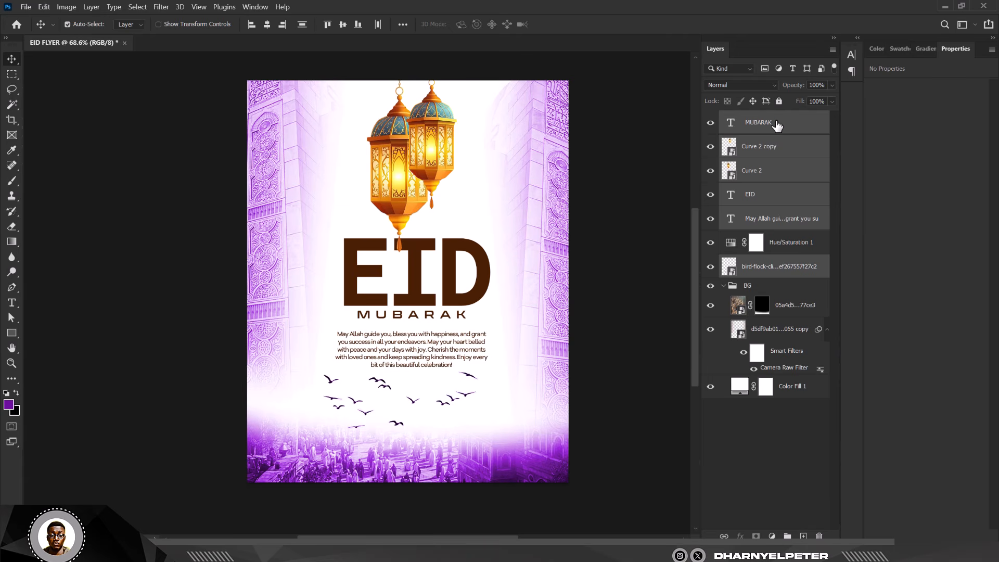
pyautogui.hotkey('shift', 'Down')
pyautogui.hotkey('shift', 'Down')
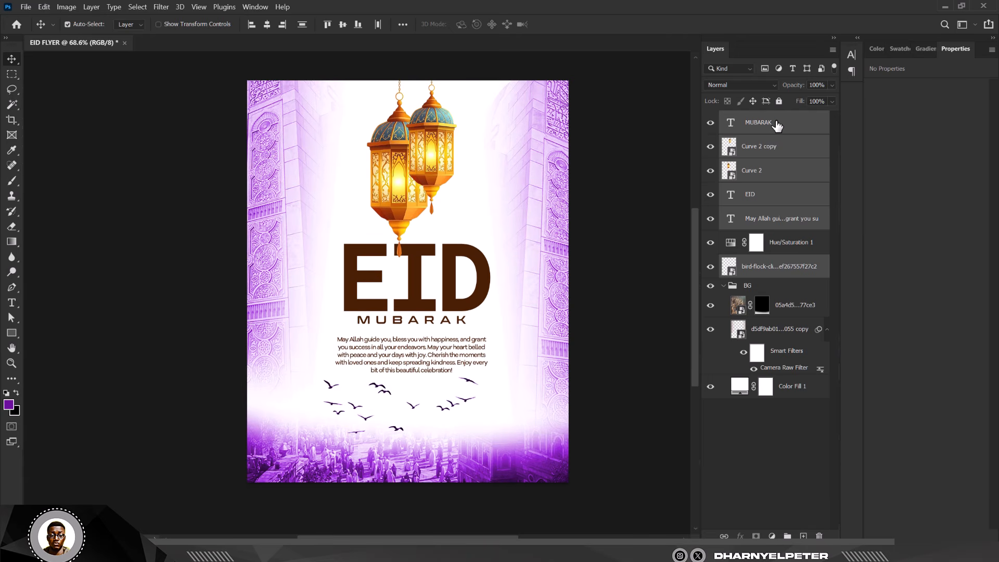
# - Scale the bird flock down to about 523 px wide and nudge it 20 px to the right
pyautogui.click(774, 270)
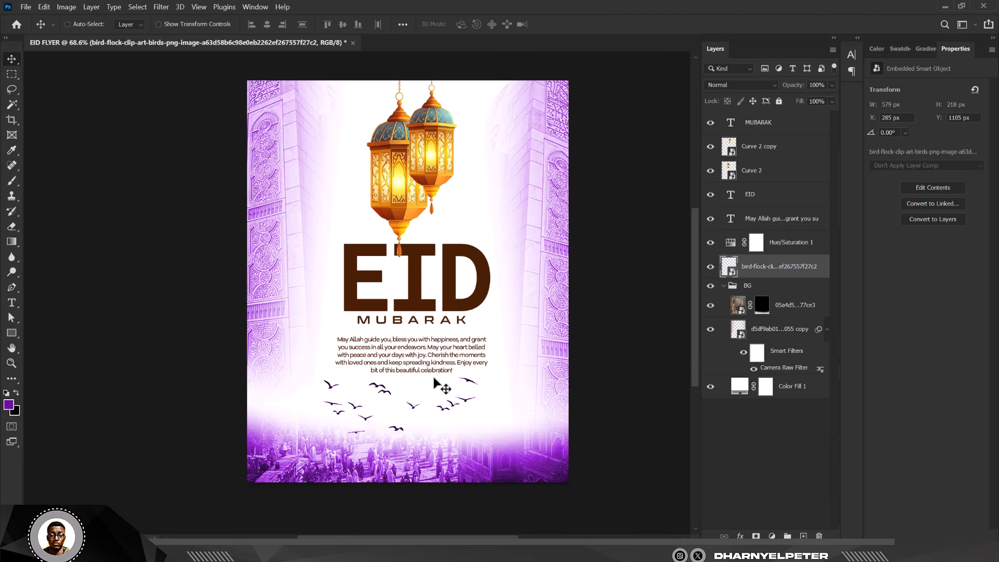
pyautogui.hotkey('ctrl', 't')
pyautogui.moveTo(481, 346)
pyautogui.mouseDown()
pyautogui.moveTo(471, 359)
pyautogui.moveTo(479, 350)
pyautogui.mouseUp()
pyautogui.press('Return')
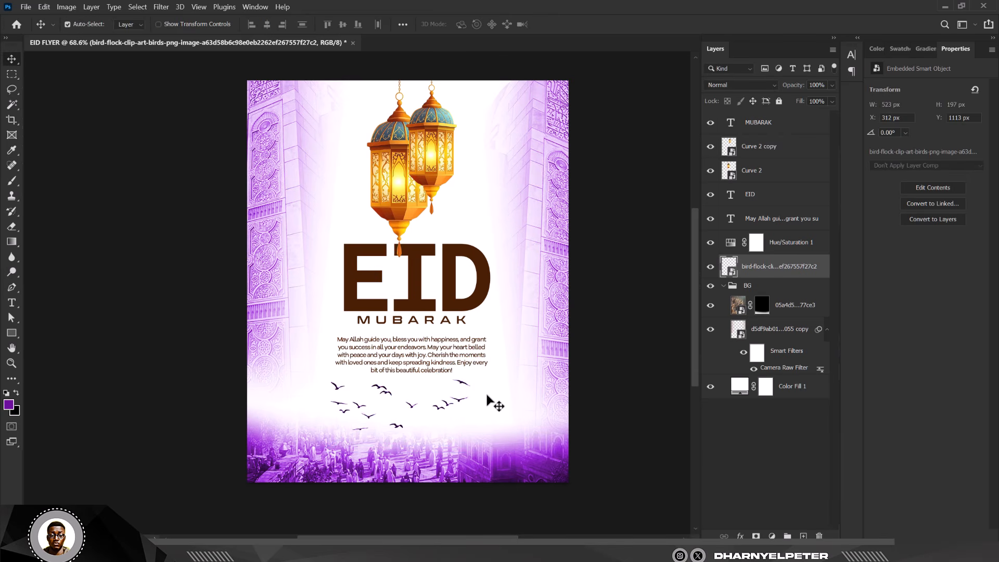
pyautogui.hotkey('shift', 'Right')
pyautogui.hotkey('shift', 'Right')
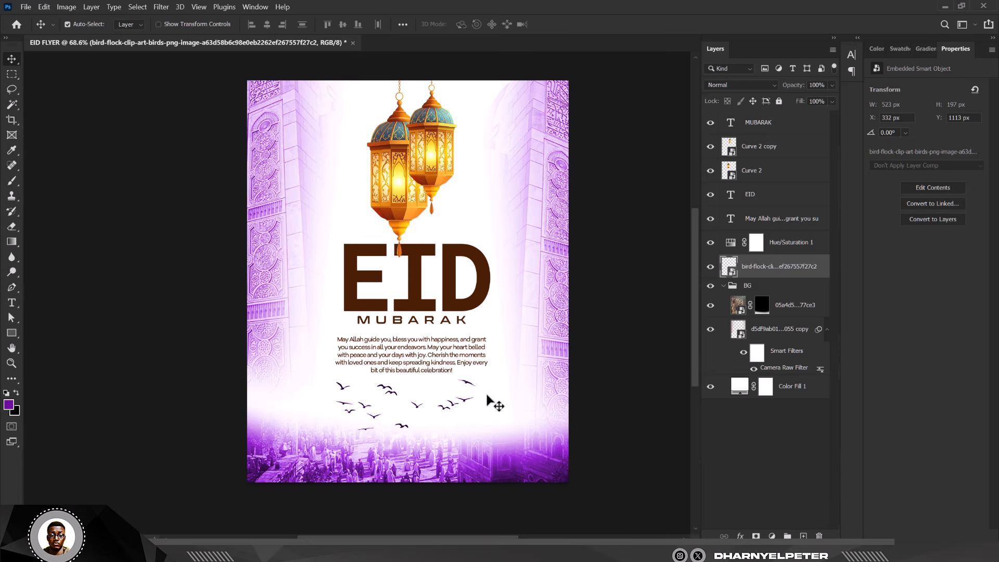
# - Apply a Camera Raw Filter to the front lantern layer with Texture +47 and Clarity +50
pyautogui.scroll(2, 416, 172)
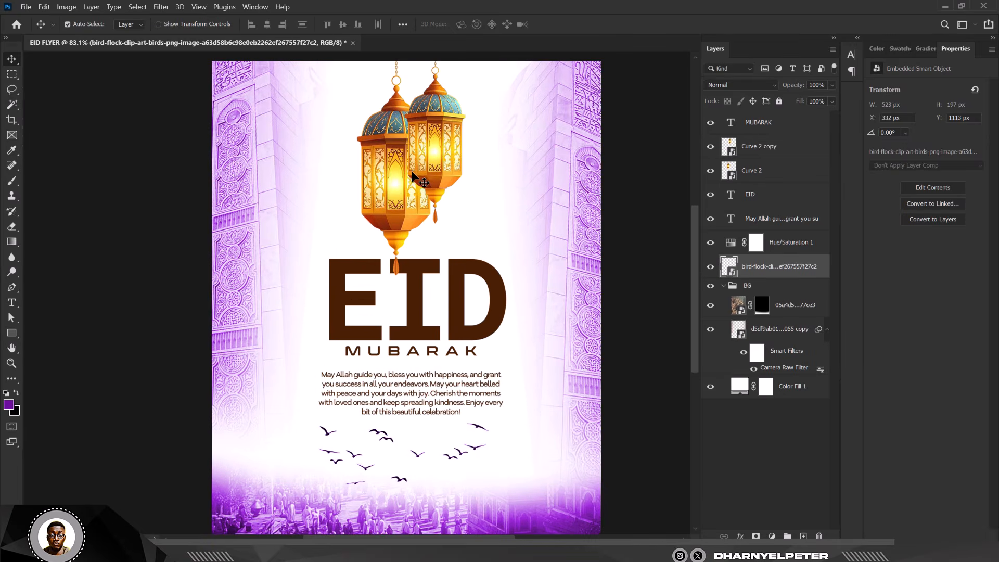
pyautogui.scroll(-2, 413, 176)
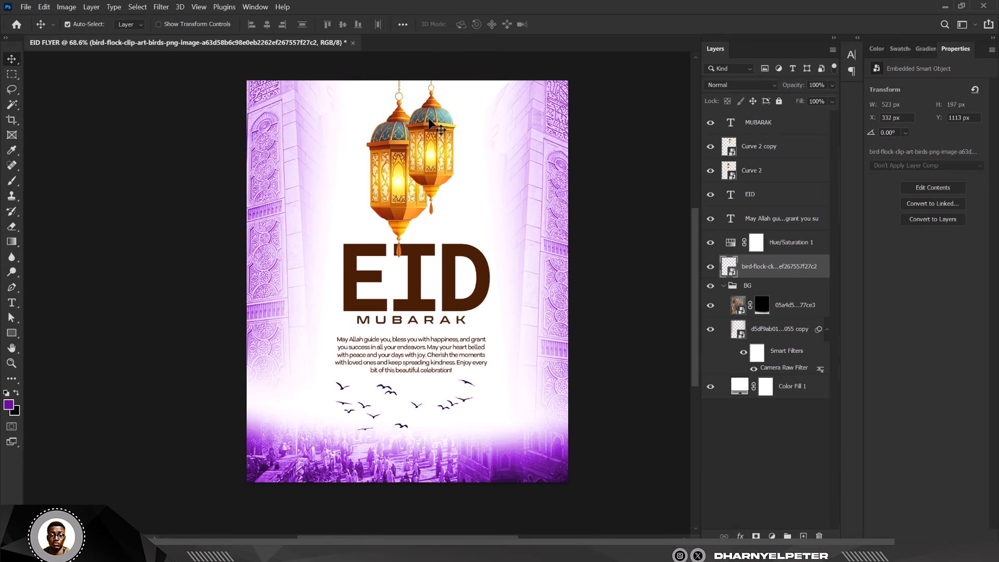
pyautogui.click(428, 116)
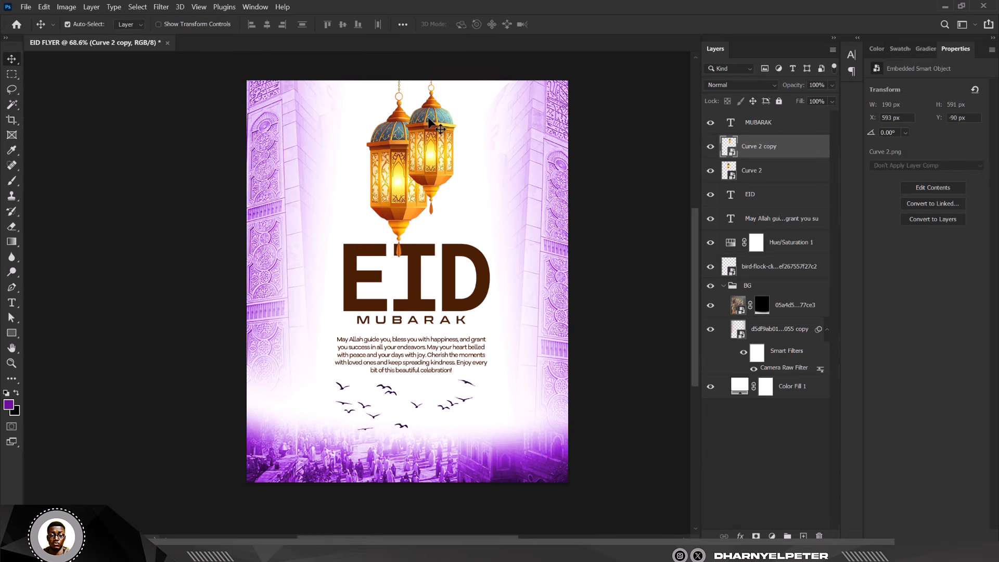
pyautogui.click(408, 211)
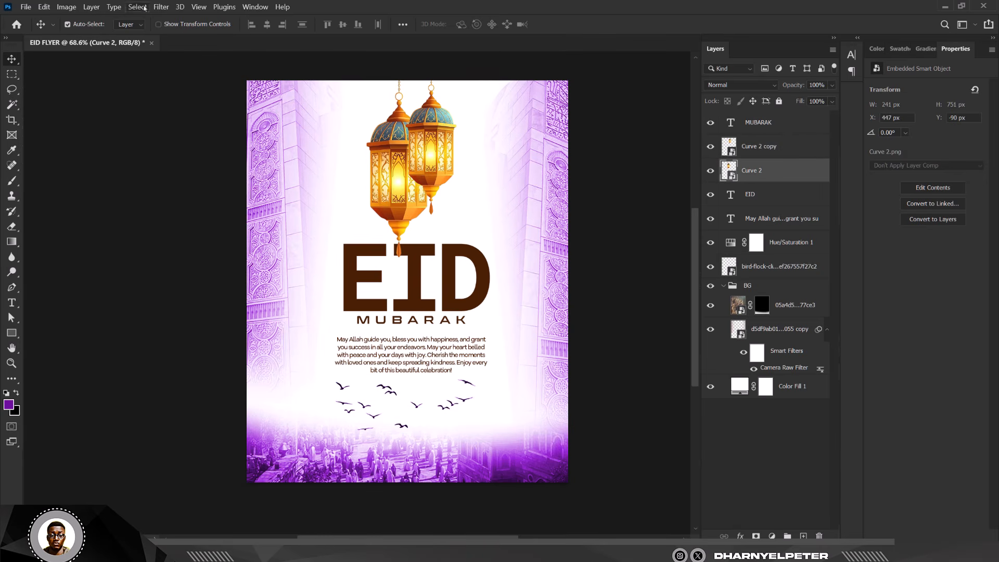
pyautogui.click(161, 7)
pyautogui.click(198, 89)
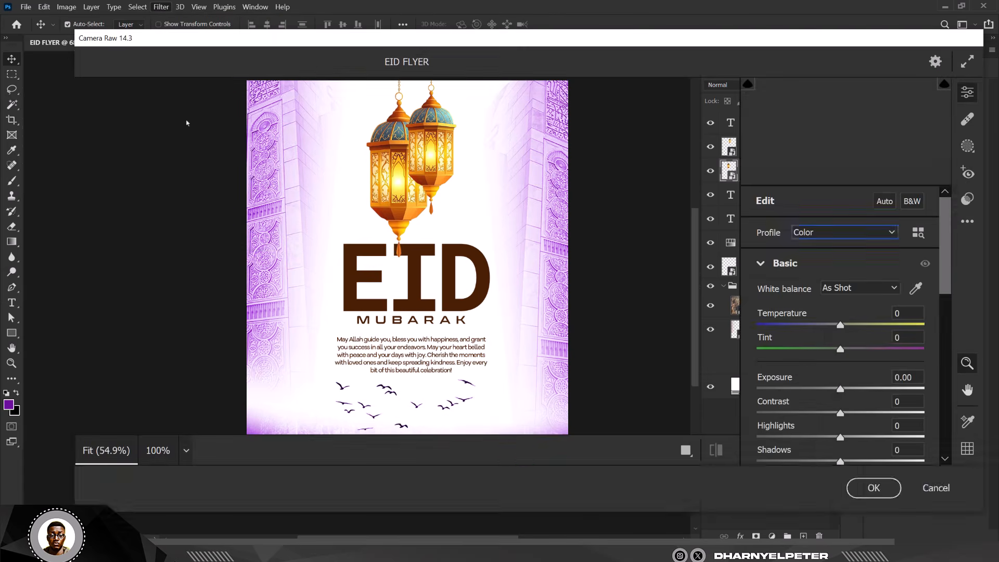
pyautogui.scroll(-4, 834, 395)
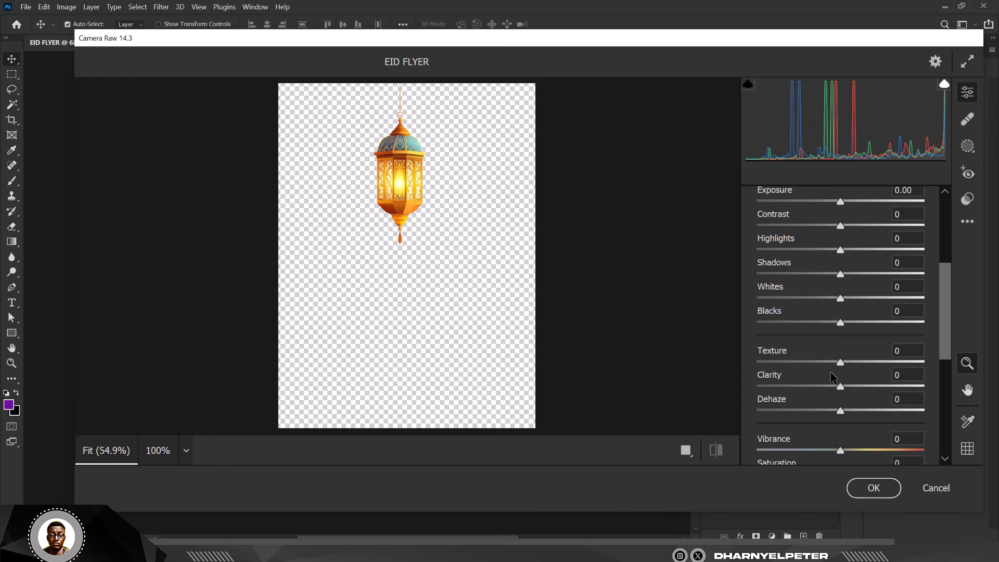
pyautogui.moveTo(840, 362); pyautogui.dragTo(881, 386)
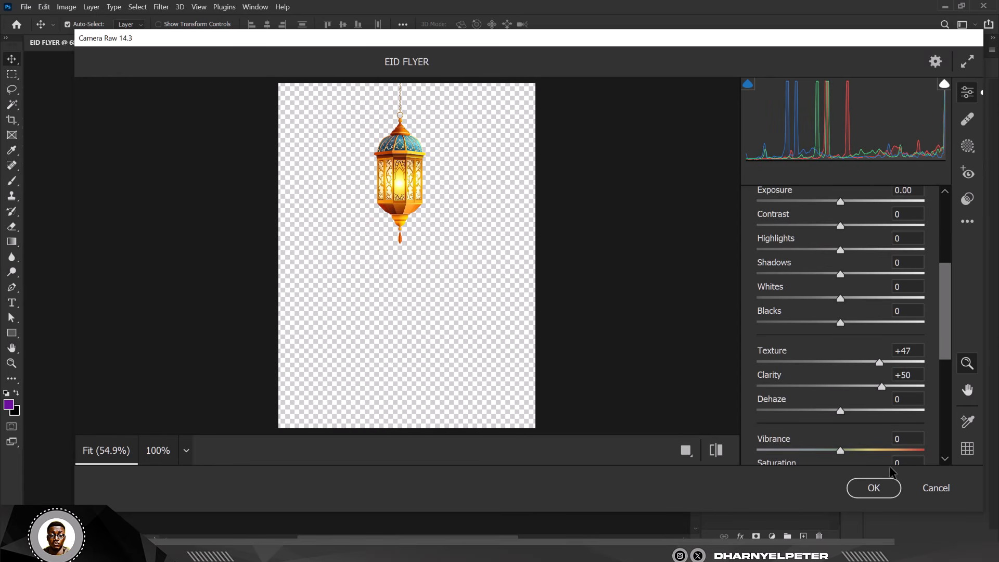
pyautogui.click(877, 492)
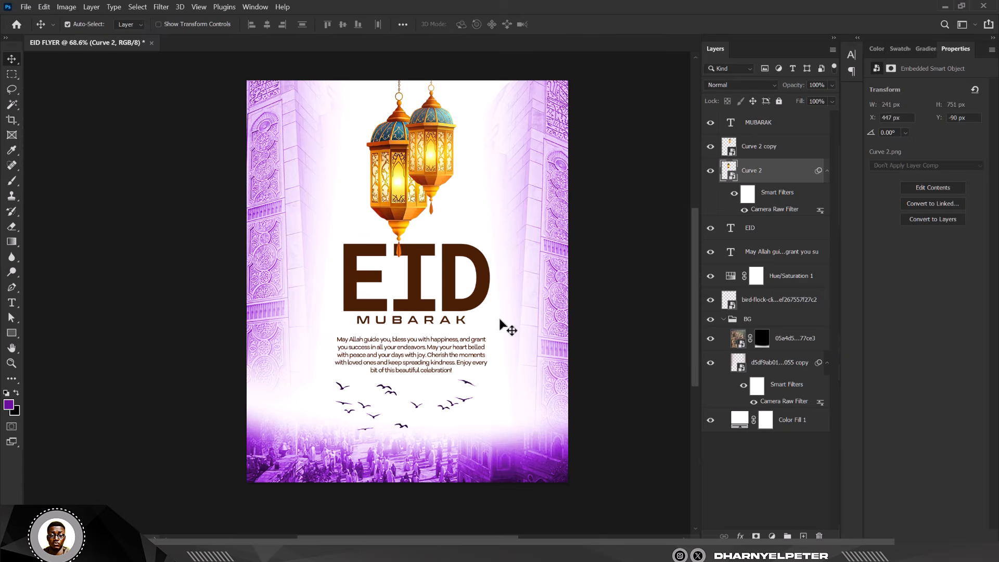
# - Copy the Camera Raw smart filter from the front lantern onto the Curve 2 copy lantern layer
pyautogui.scroll(-1, 447, 244)
pyautogui.scroll(4, 447, 244)
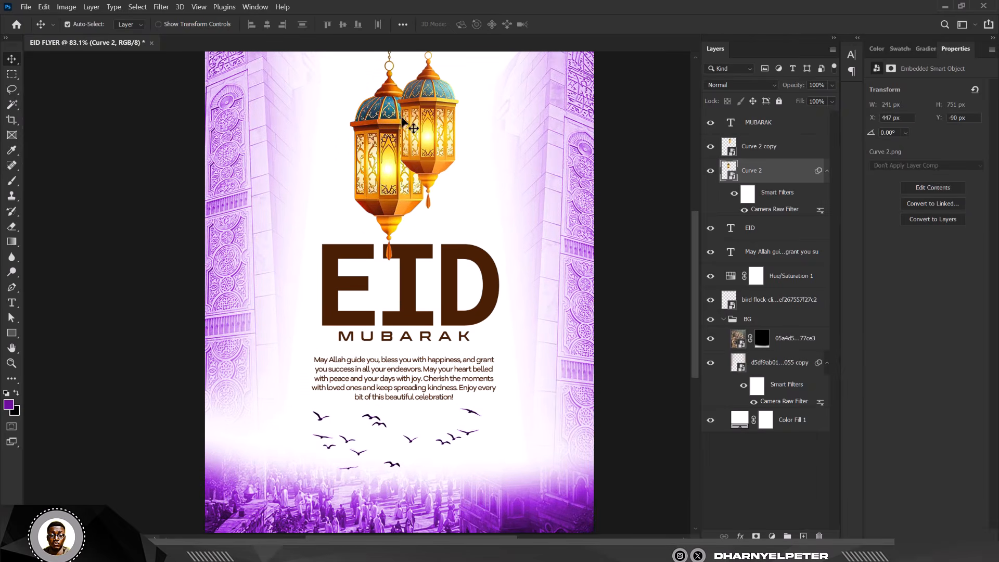
pyautogui.moveTo(817, 171); pyautogui.dragTo(807, 148)
pyautogui.scroll(-3, 391, 179)
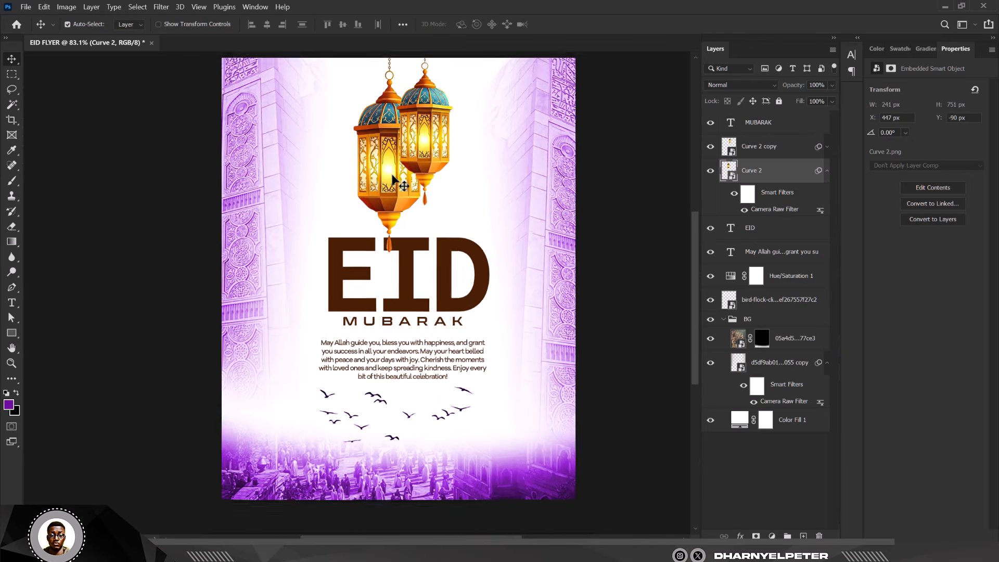
pyautogui.scroll(2, 398, 177)
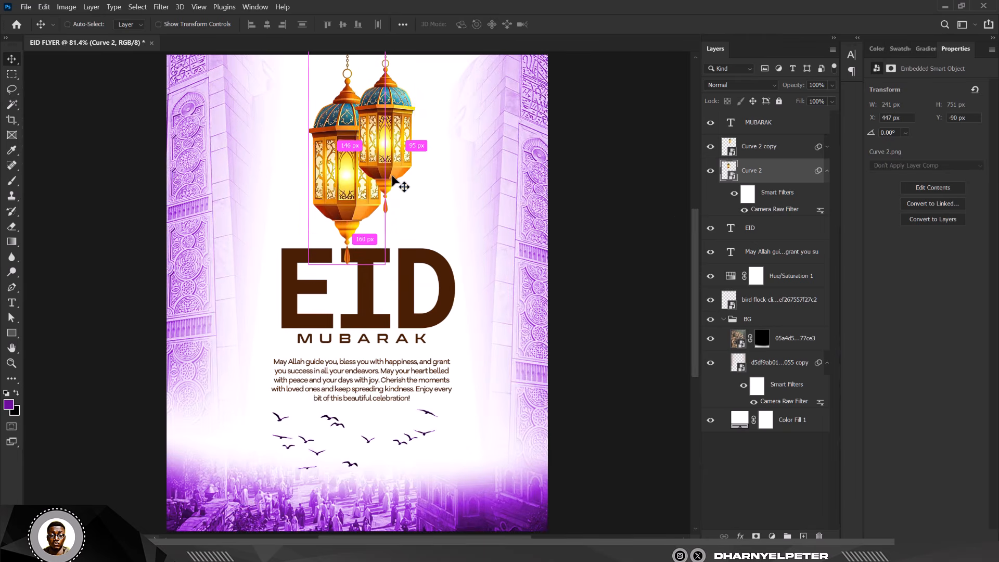